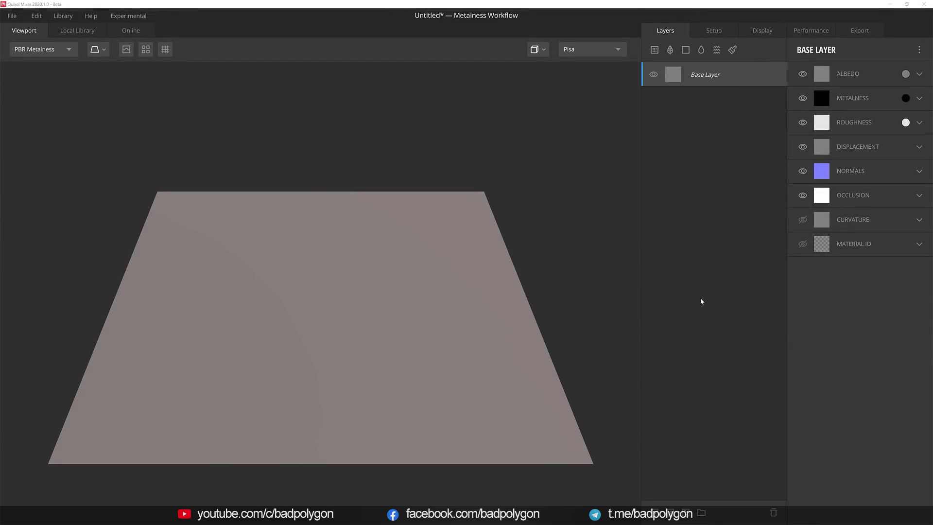
# Show the Setup settings: 2048 px working resolution and a 2x2 m plane model.
pyautogui.click(723, 34)
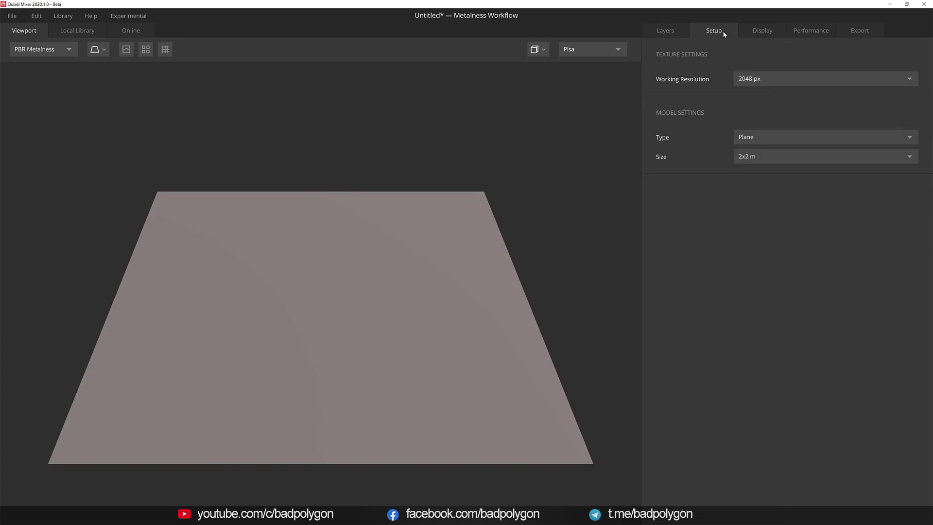
# Replace the plane with the Roman Grave Stone 3D asset from the Local Library.
pyautogui.click(814, 138)
pyautogui.click(804, 163)
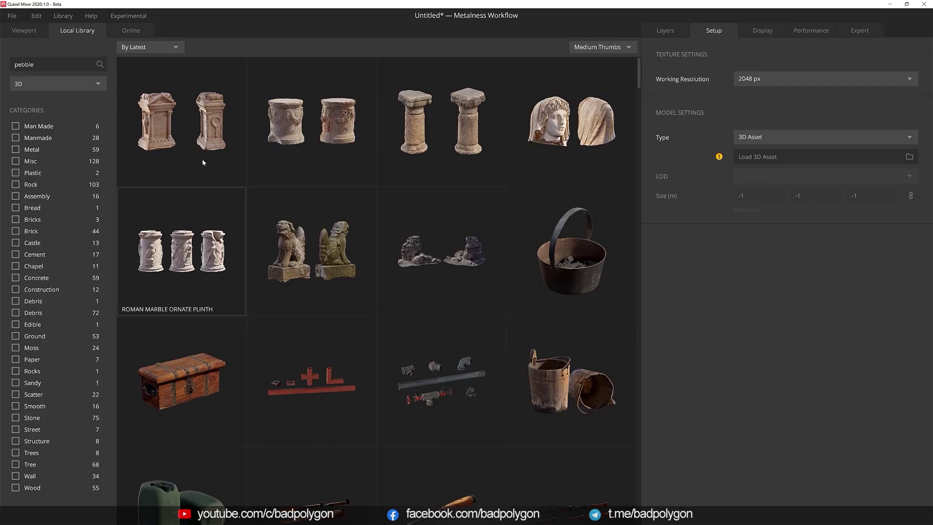
pyautogui.click(178, 109)
pyautogui.moveTo(178, 109); pyautogui.dragTo(316, 245)
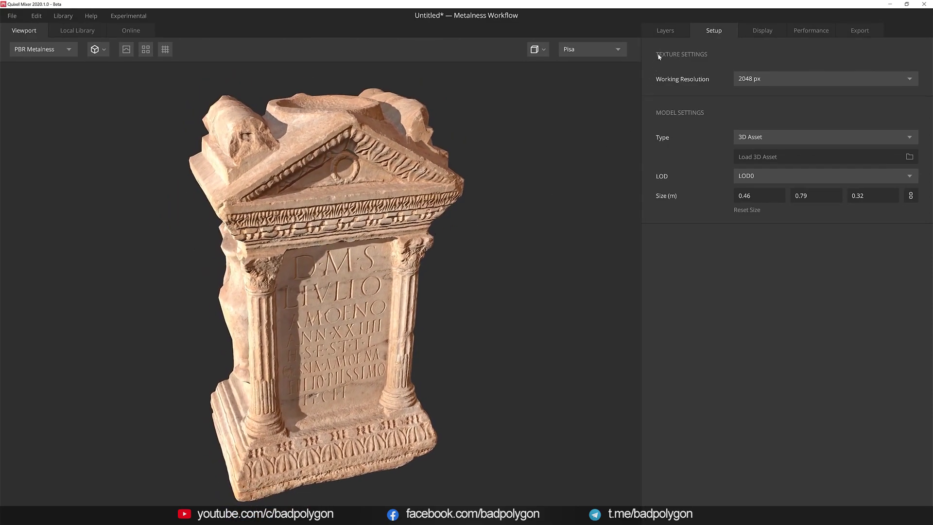
pyautogui.click(674, 32)
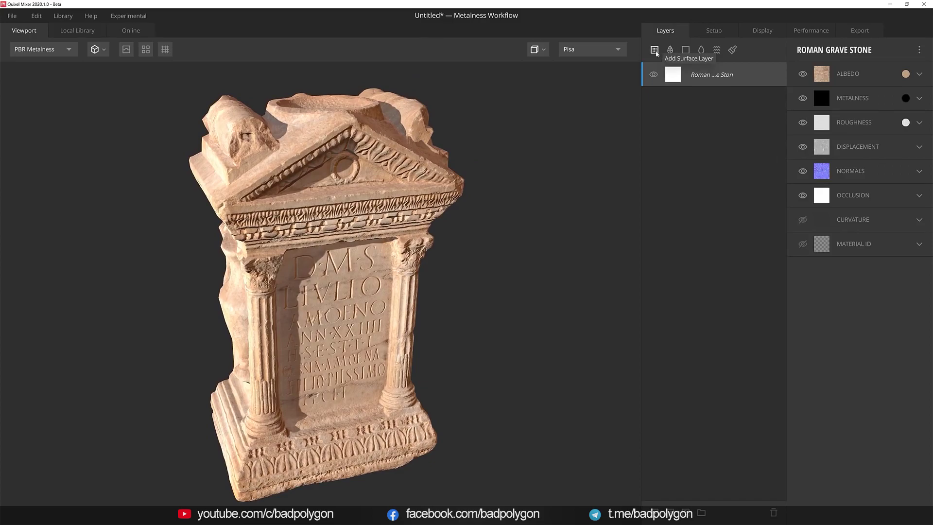
# Add a Concrete Smooth surface layer and name it Base Color.
pyautogui.click(654, 50)
pyautogui.doubleClick(70, 63)
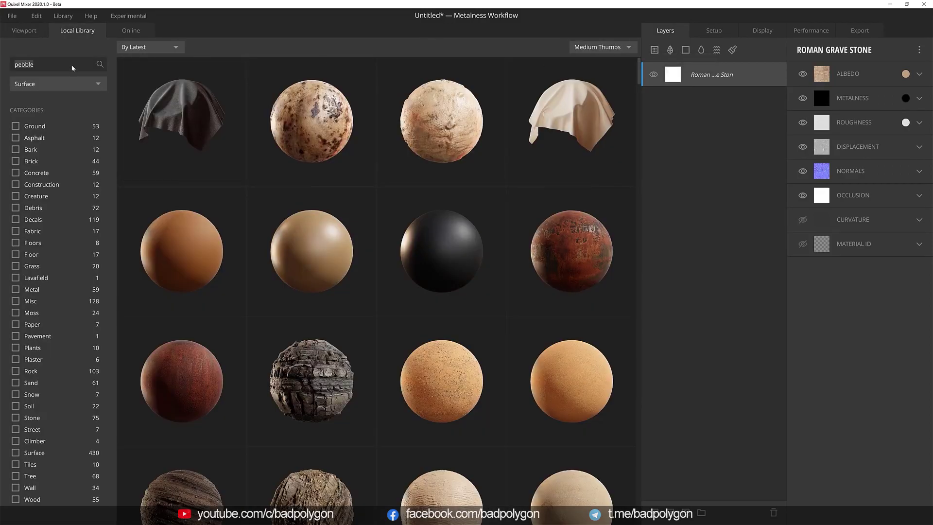
pyautogui.write('concrete')
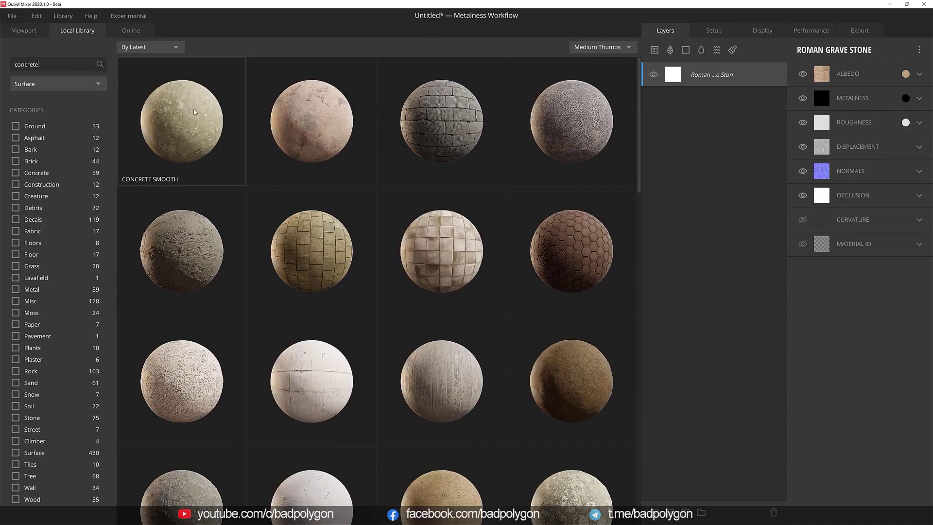
pyautogui.click(207, 111)
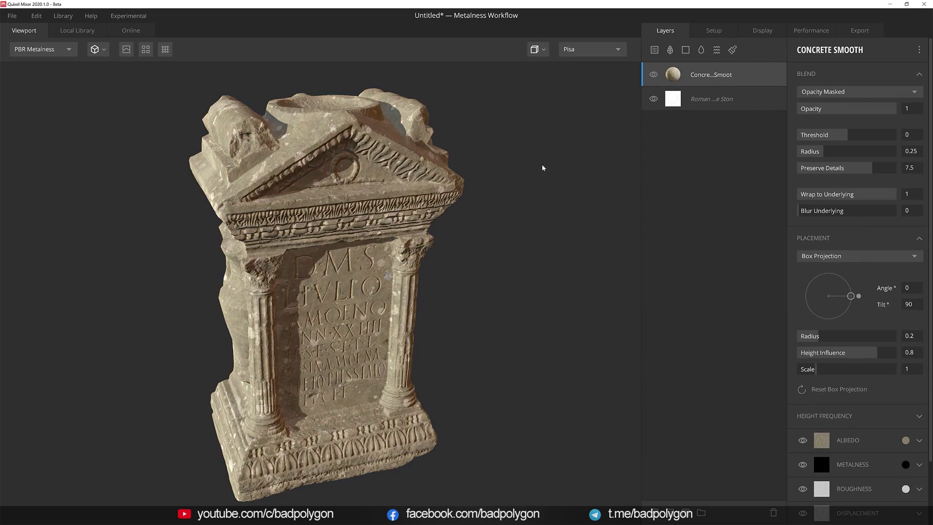
pyautogui.doubleClick(728, 75)
pyautogui.write('Base Col')
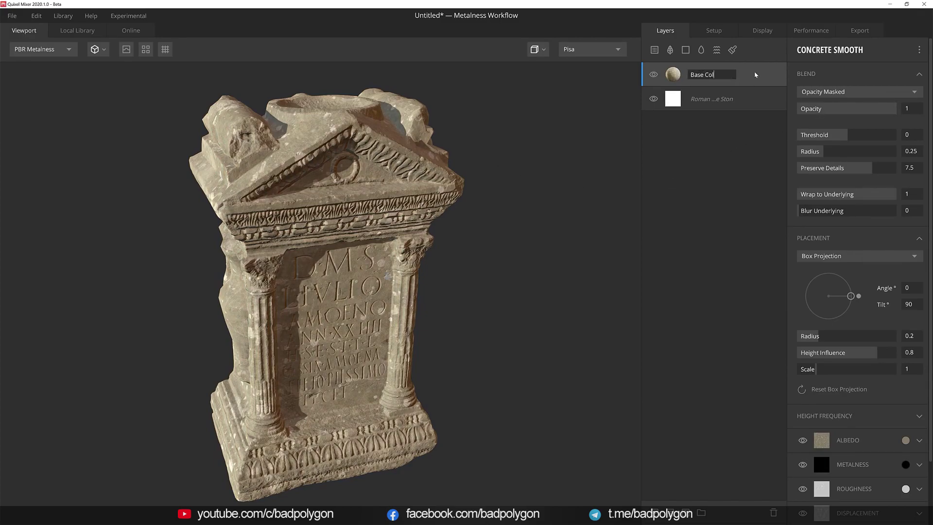
pyautogui.write('or')
pyautogui.press('Return')
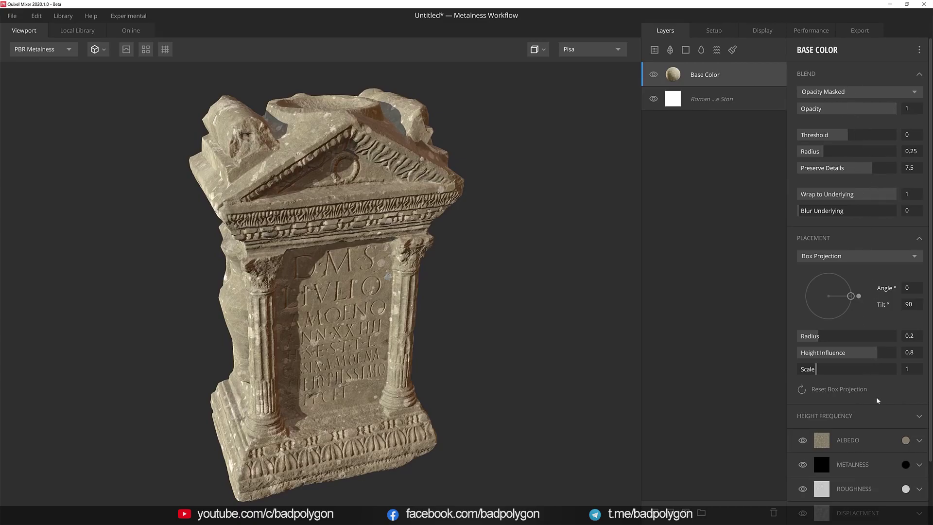
# Tint the Base Color layer's albedo to hex 7F6F59.
pyautogui.click(907, 440)
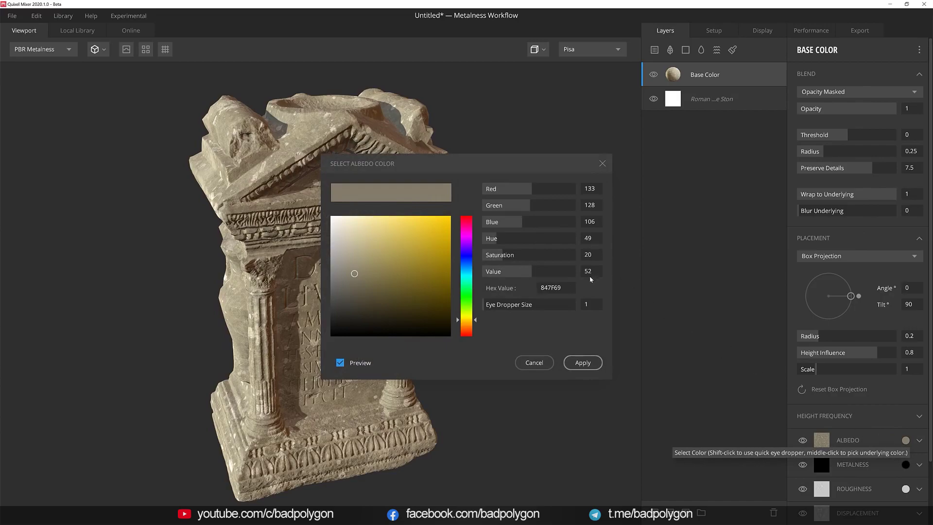
pyautogui.doubleClick(559, 288)
pyautogui.write('7F6F59')
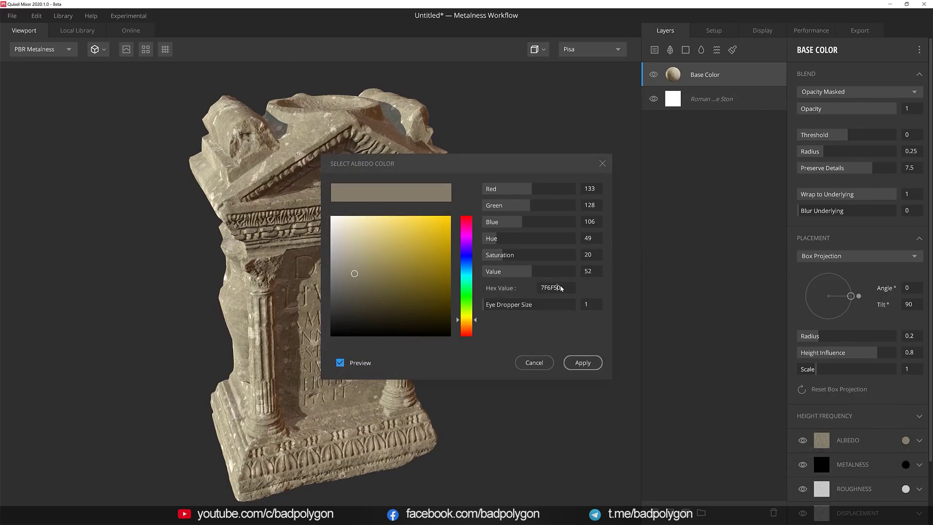
pyautogui.press('Return')
pyautogui.click(584, 363)
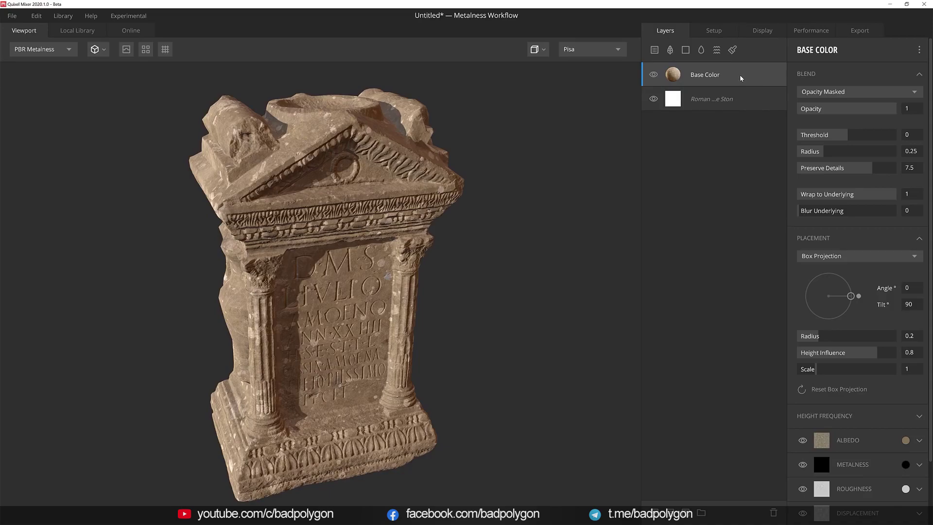
# Duplicate Base Color as Base Color Light with a lighter albedo hex 8C8500.
pyautogui.hotkey('ctrl', 'd')
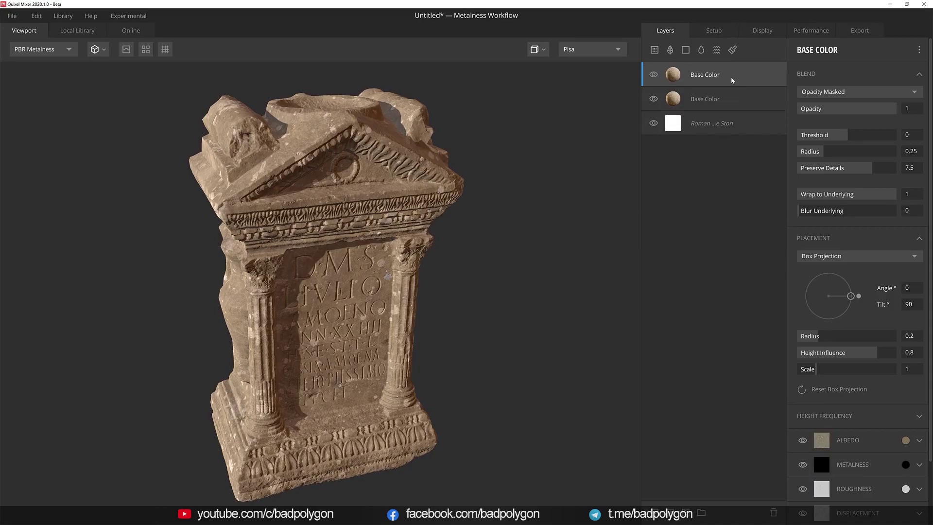
pyautogui.doubleClick(725, 77)
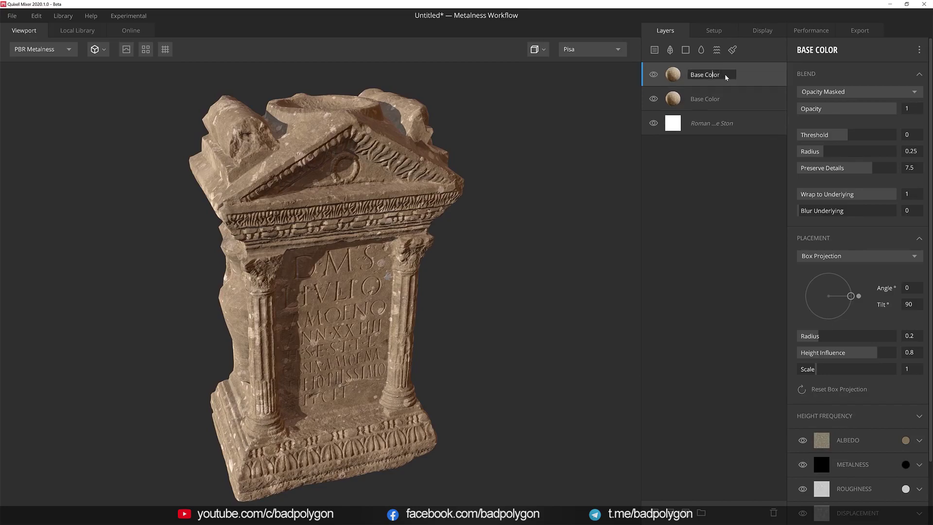
pyautogui.write('Light')
pyautogui.press('Return')
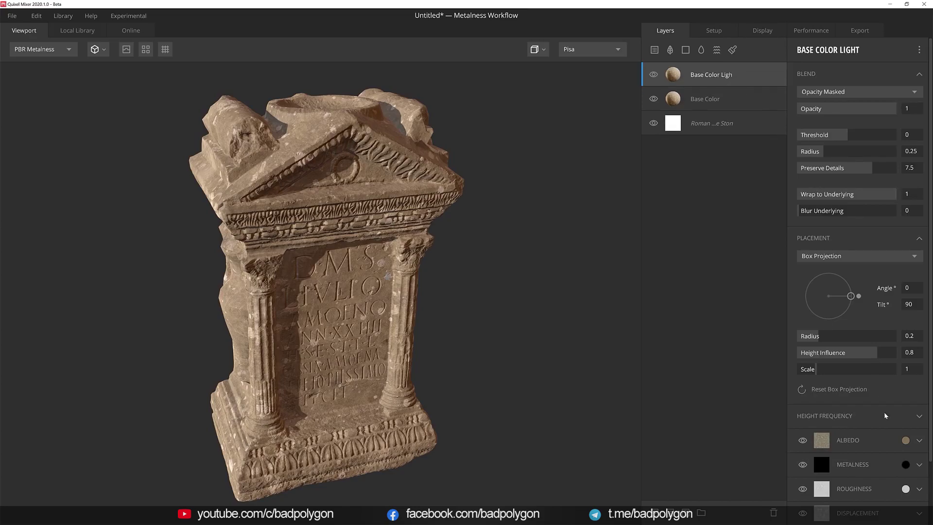
pyautogui.click(906, 440)
pyautogui.doubleClick(552, 288)
pyautogui.write('8C8500')
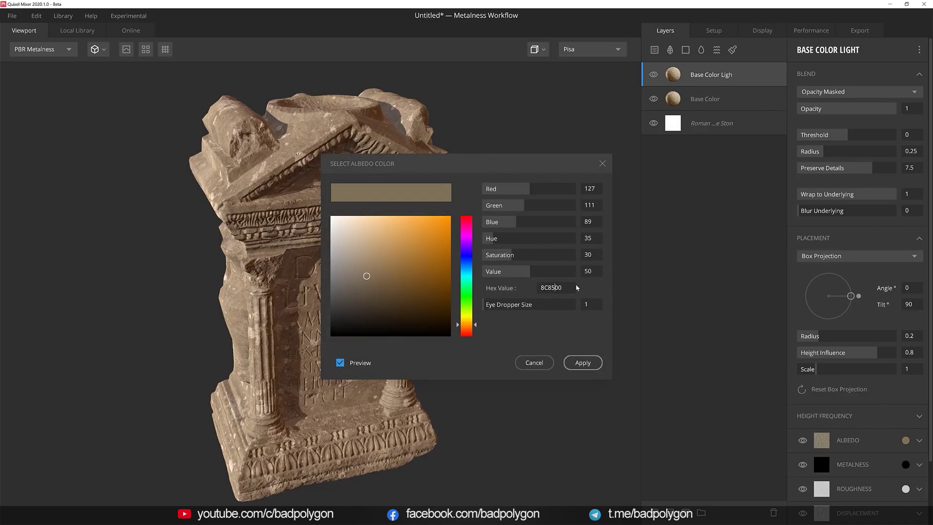
pyautogui.press('Return')
pyautogui.click(583, 362)
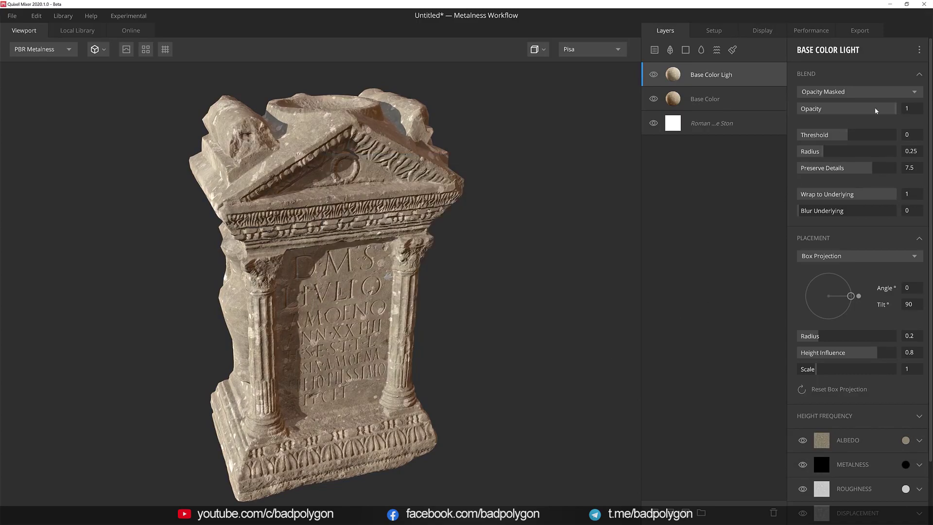
# Set Base Color Light to 0.351 opacity and a 68.89° projection angle, and add a mask.
pyautogui.moveTo(896, 109); pyautogui.dragTo(834, 105)
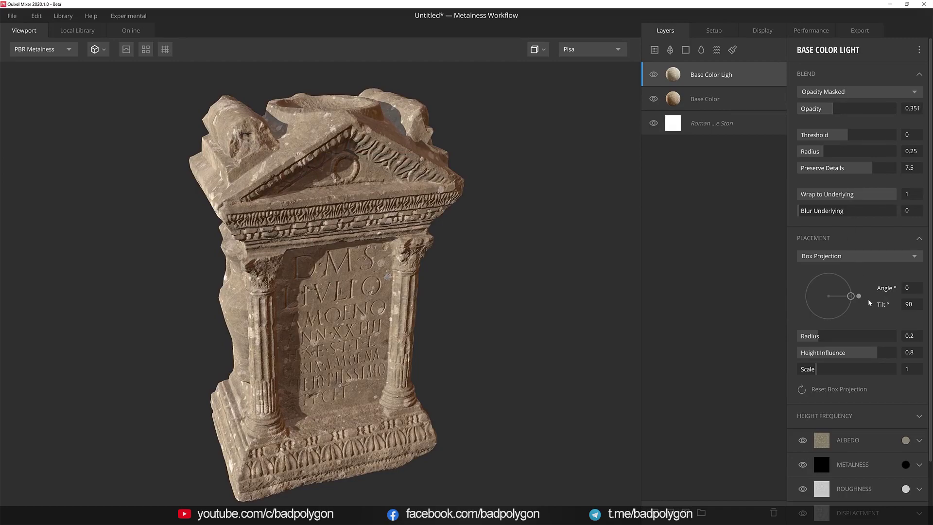
pyautogui.moveTo(859, 296); pyautogui.dragTo(839, 268)
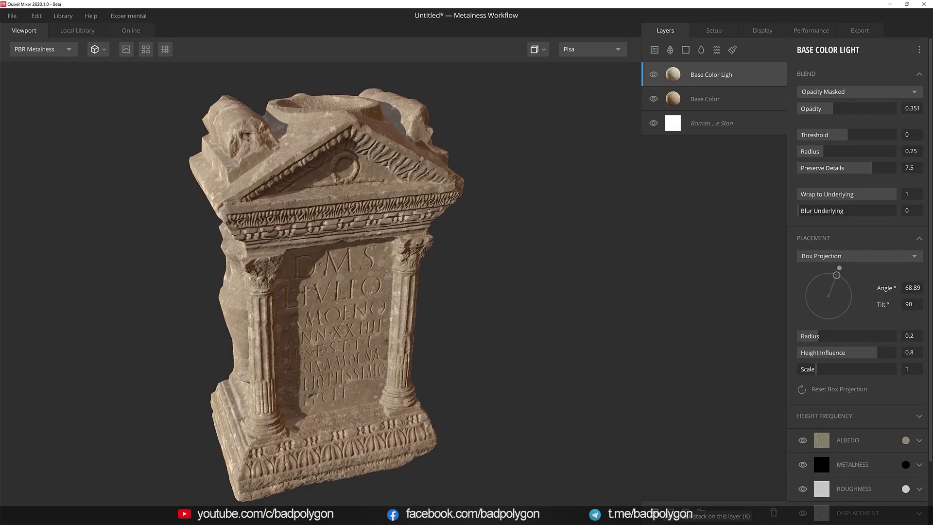
pyautogui.click(671, 513)
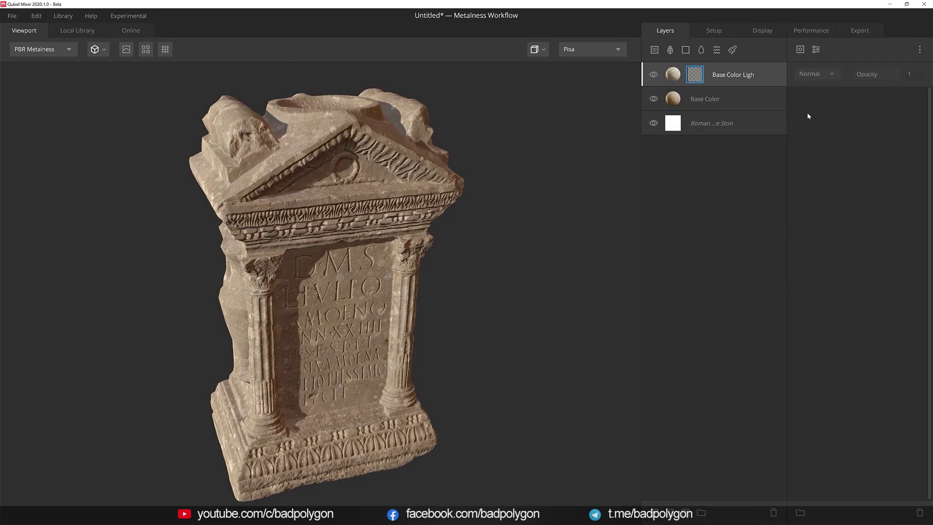
# Add a Perlin noise mask: seed 37, amplitude 10, frequency 10.05, 8 octaves.
pyautogui.click(801, 50)
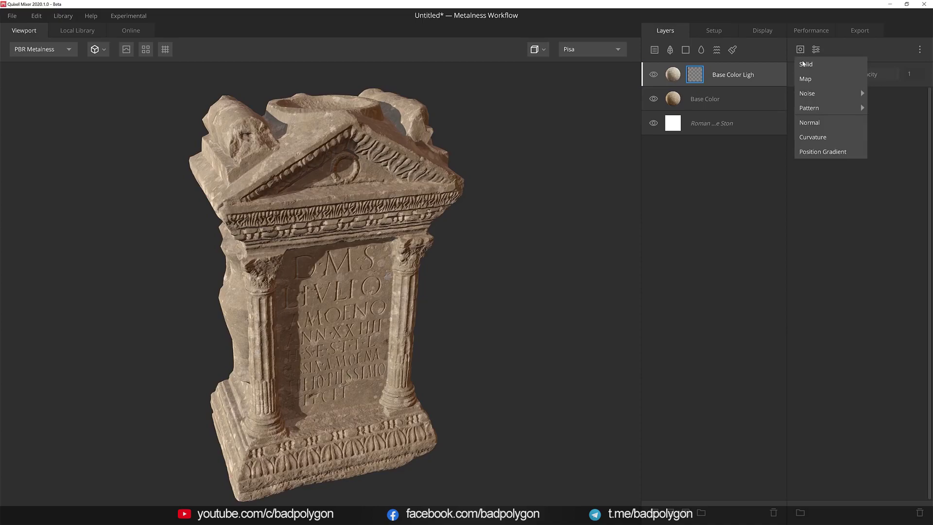
pyautogui.moveTo(808, 93)
pyautogui.click(895, 107)
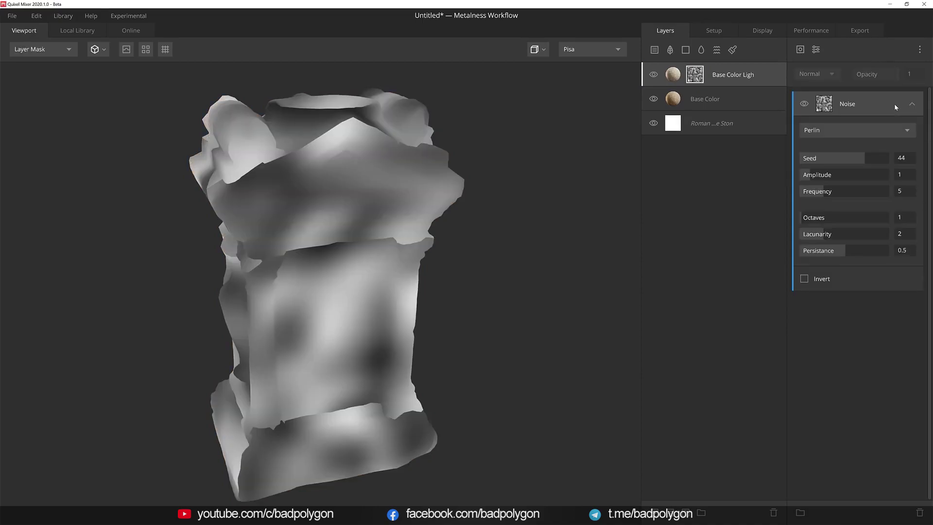
pyautogui.moveTo(871, 158)
pyautogui.mouseDown()
pyautogui.moveTo(840, 157)
pyautogui.moveTo(862, 158)
pyautogui.mouseUp()
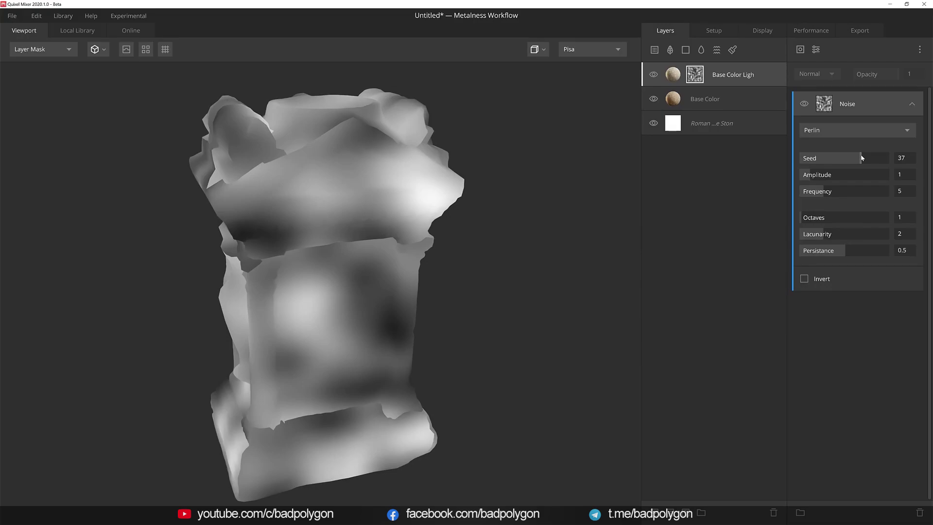
pyautogui.moveTo(809, 175); pyautogui.dragTo(901, 175)
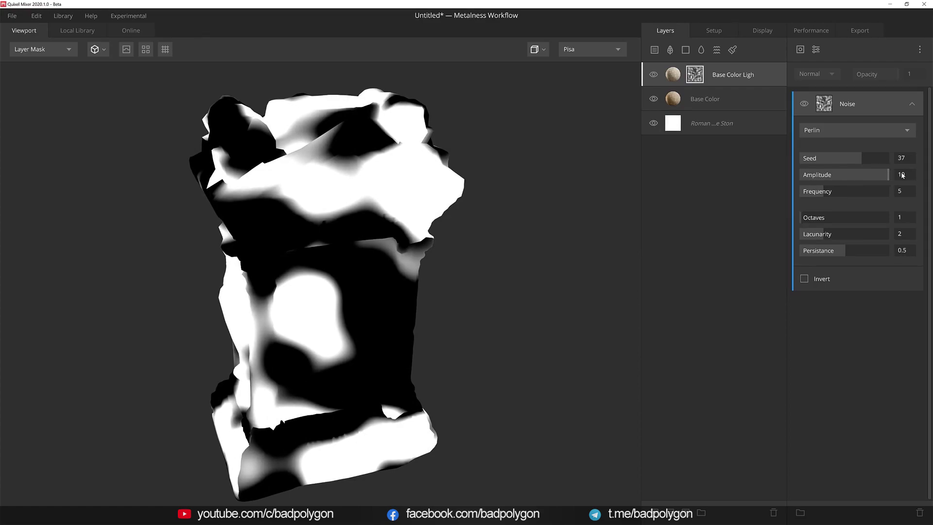
pyautogui.moveTo(825, 191)
pyautogui.mouseDown()
pyautogui.moveTo(878, 191)
pyautogui.moveTo(810, 191)
pyautogui.moveTo(846, 192)
pyautogui.mouseUp()
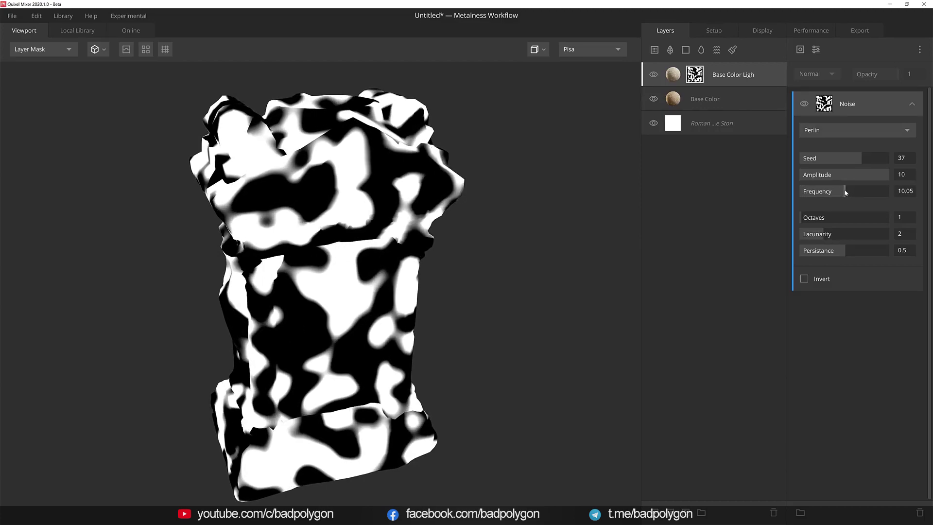
pyautogui.moveTo(805, 219); pyautogui.dragTo(850, 212)
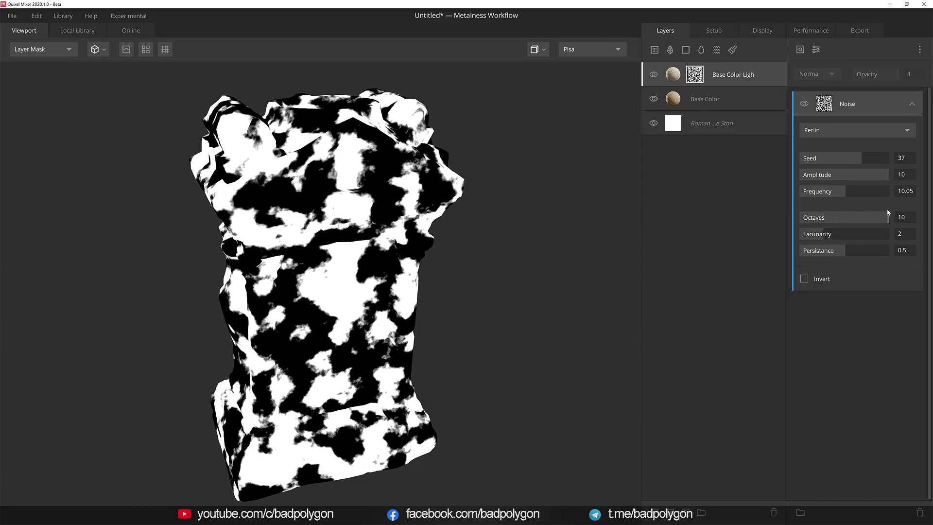
pyautogui.moveTo(888, 212)
pyautogui.mouseDown()
pyautogui.moveTo(792, 212)
pyautogui.moveTo(842, 217)
pyautogui.mouseUp()
pyautogui.click(819, 49)
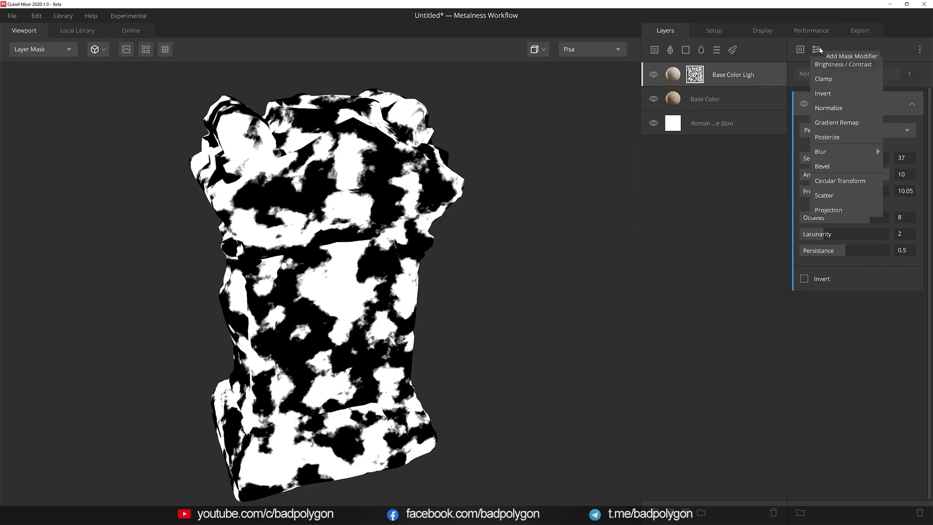
# Add a box Projection modifier: angle 167.9, tilt 39.38, radius 0.433, height influence 0.304.
pyautogui.click(860, 212)
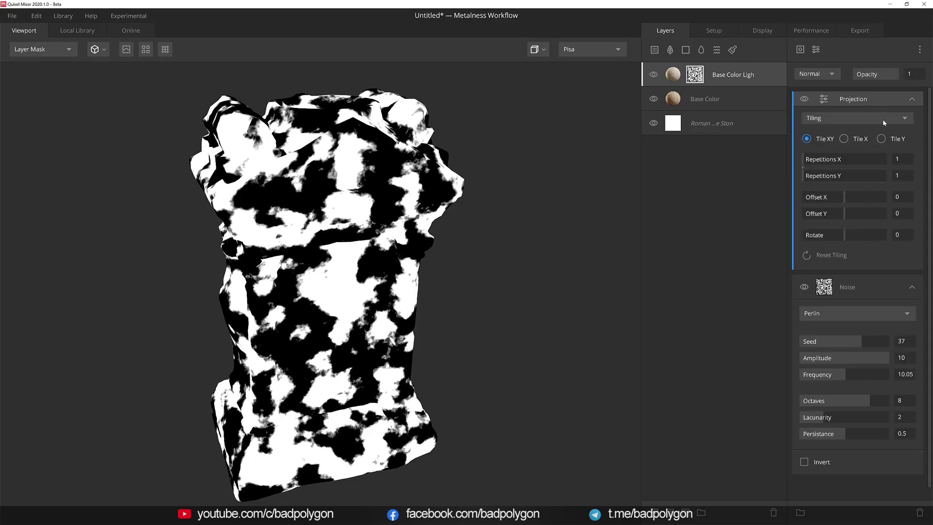
pyautogui.click(864, 118)
pyautogui.click(851, 163)
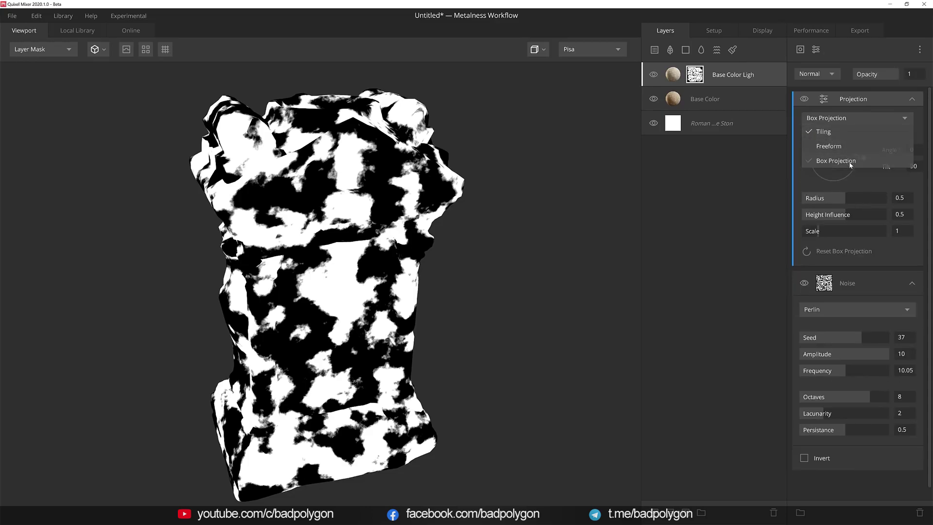
pyautogui.moveTo(864, 158)
pyautogui.mouseDown()
pyautogui.moveTo(836, 126)
pyautogui.moveTo(811, 139)
pyautogui.moveTo(808, 154)
pyautogui.mouseUp()
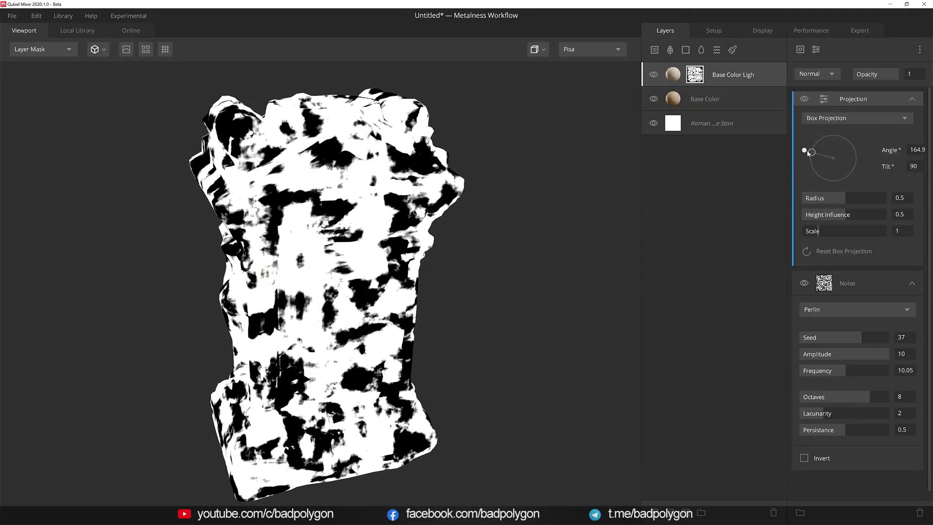
pyautogui.moveTo(808, 153); pyautogui.dragTo(824, 156)
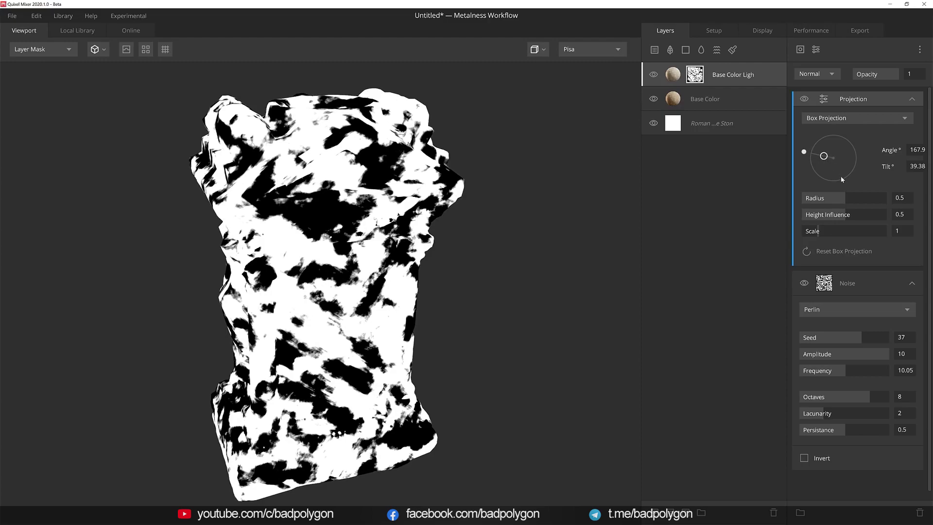
pyautogui.moveTo(841, 198)
pyautogui.mouseDown()
pyautogui.moveTo(890, 199)
pyautogui.moveTo(804, 201)
pyautogui.moveTo(855, 200)
pyautogui.moveTo(827, 201)
pyautogui.moveTo(846, 215)
pyautogui.moveTo(828, 214)
pyautogui.mouseUp()
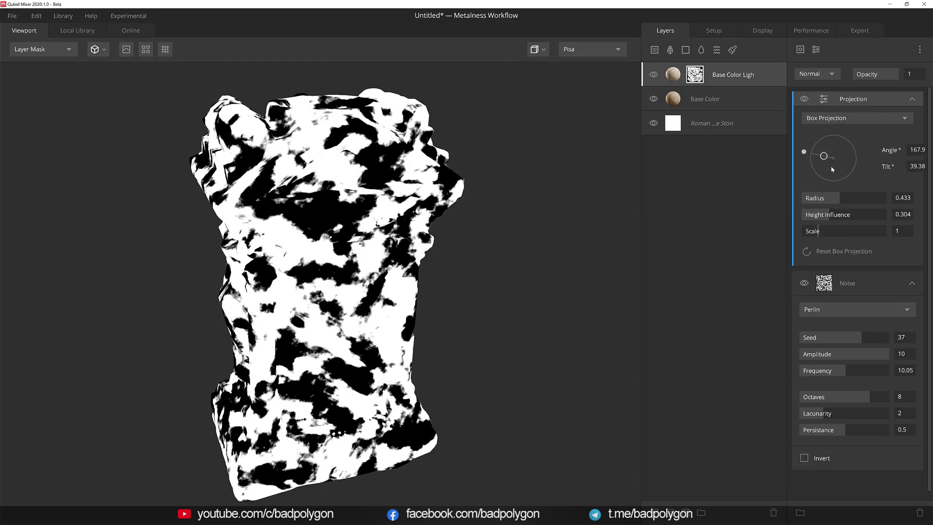
pyautogui.press('1')
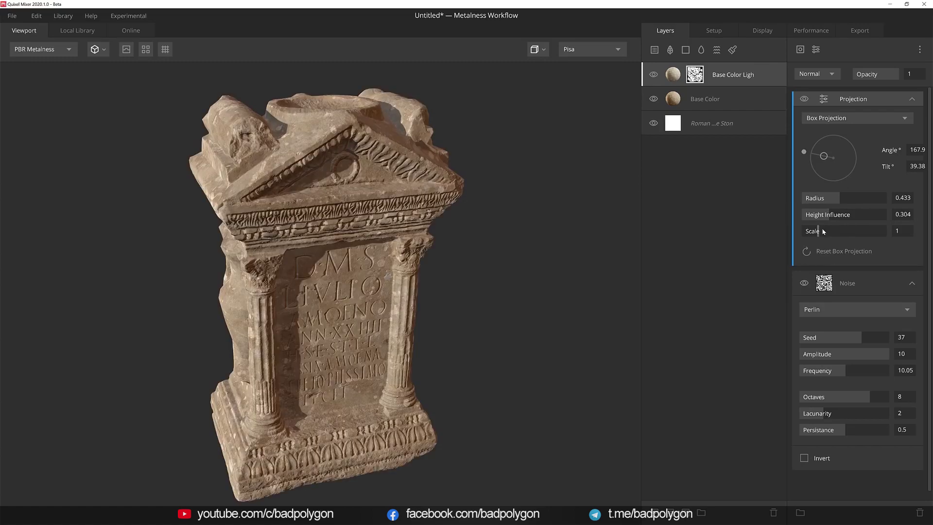
# Make the Base Color Light layer visible and save the project as GraveStone.
pyautogui.moveTo(637, 270); pyautogui.dragTo(535, 281)
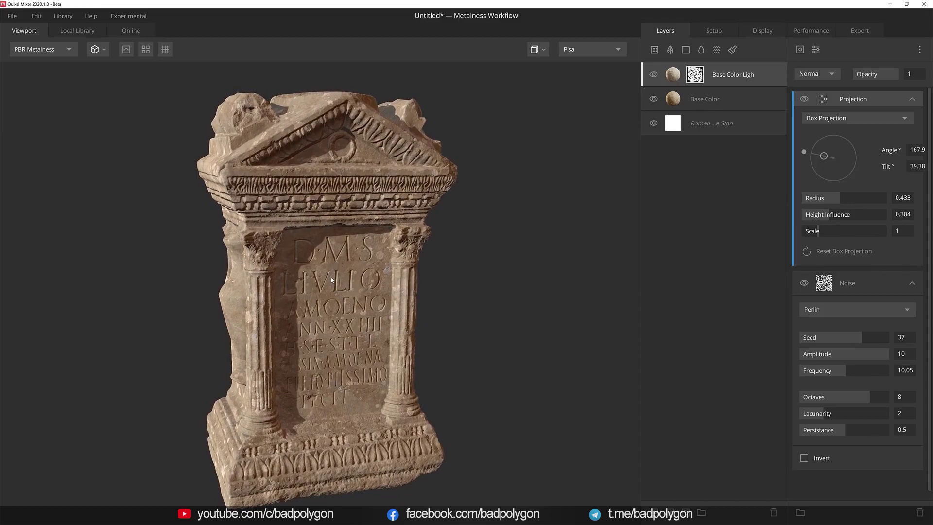
pyautogui.click(654, 76)
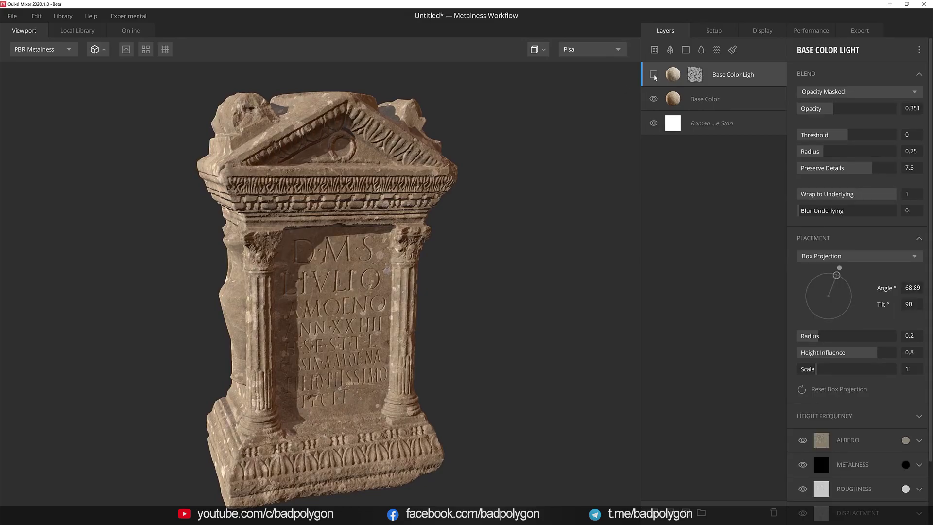
pyautogui.click(654, 76)
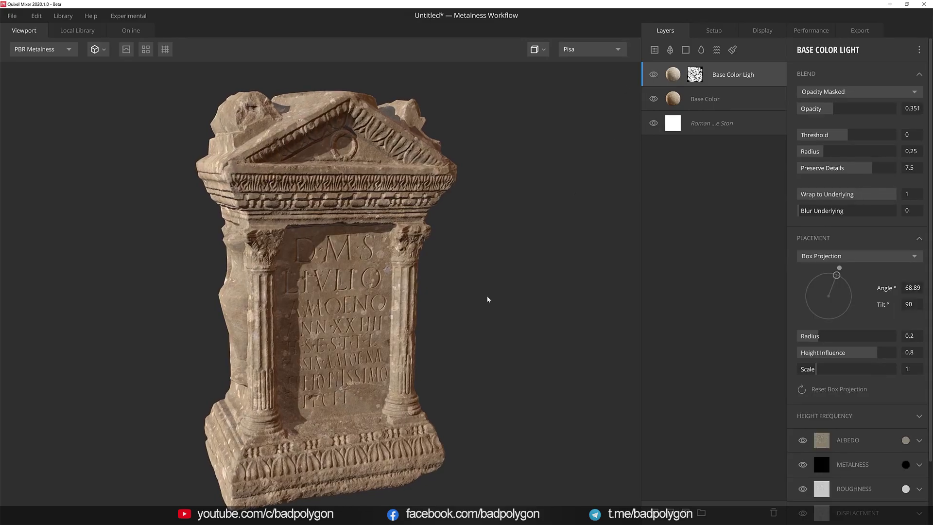
pyautogui.moveTo(487, 301)
pyautogui.mouseDown()
pyautogui.moveTo(492, 308)
pyautogui.moveTo(424, 305)
pyautogui.mouseUp()
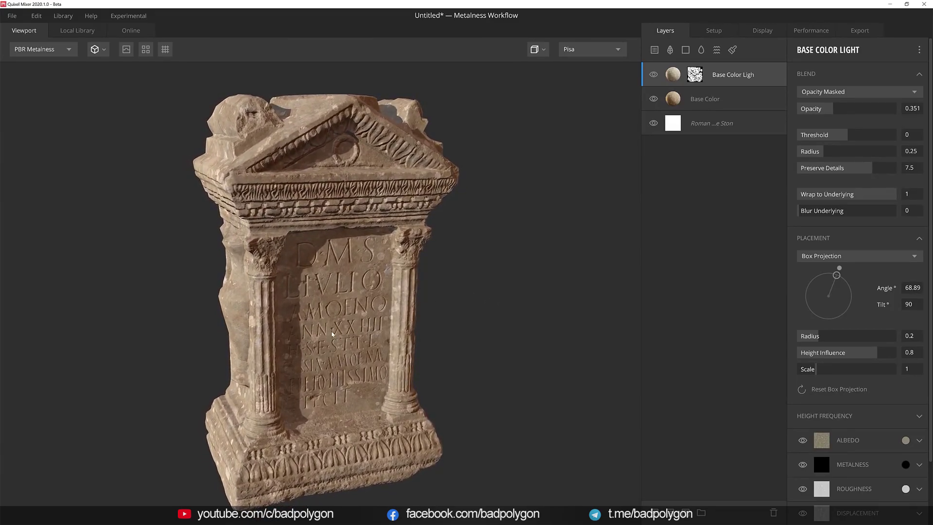
pyautogui.hotkey('ctrl', 's')
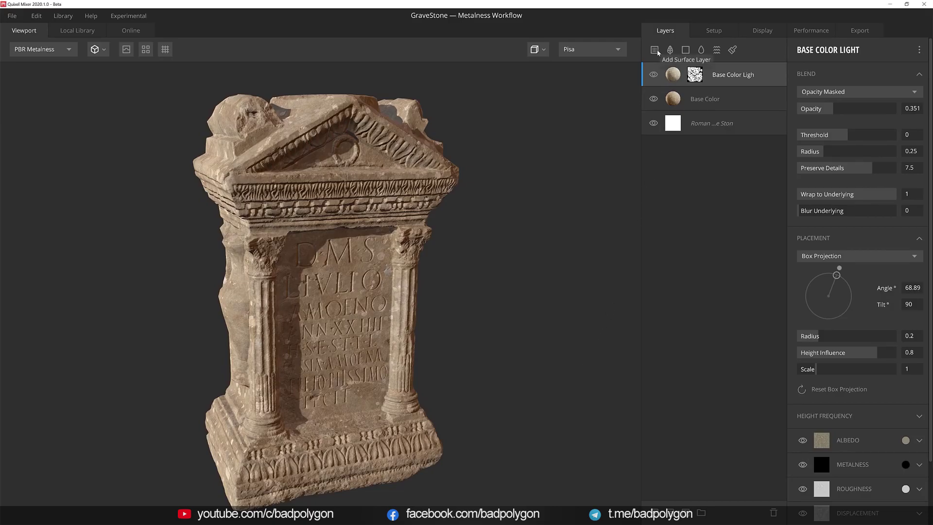
# Add a Concrete Floor 2X2 layer named Color Splashes with albedo 94907D.
pyautogui.click(656, 50)
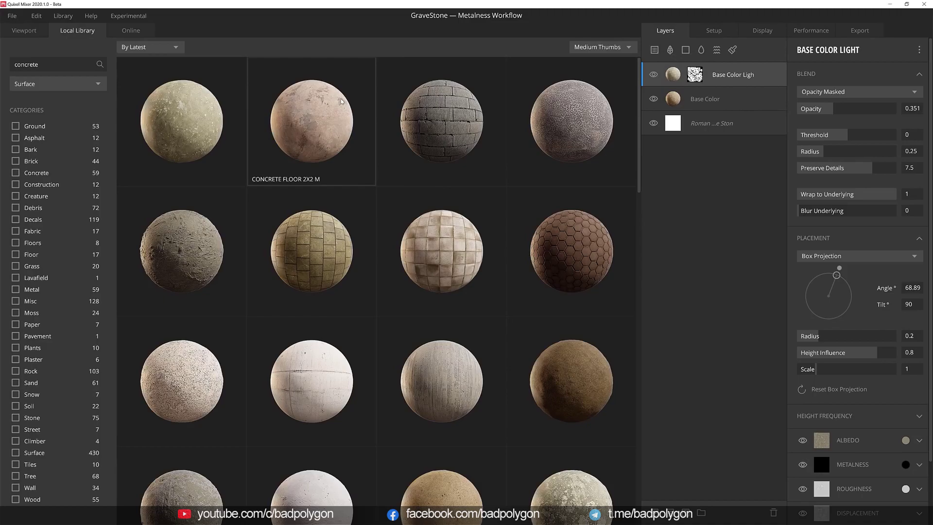
pyautogui.click(342, 101)
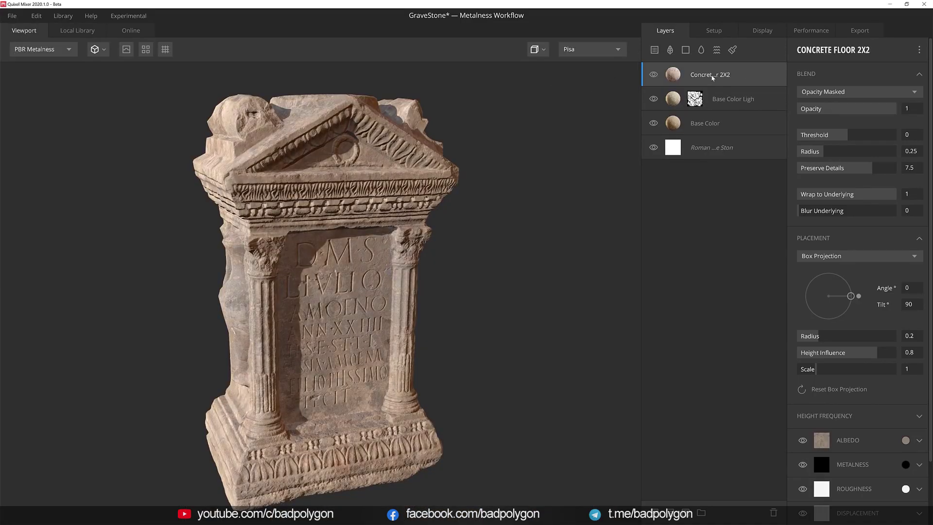
pyautogui.doubleClick(713, 75)
pyautogui.write('Color Splashes')
pyautogui.press('Return')
pyautogui.click(906, 440)
pyautogui.click(565, 289)
pyautogui.write('949')
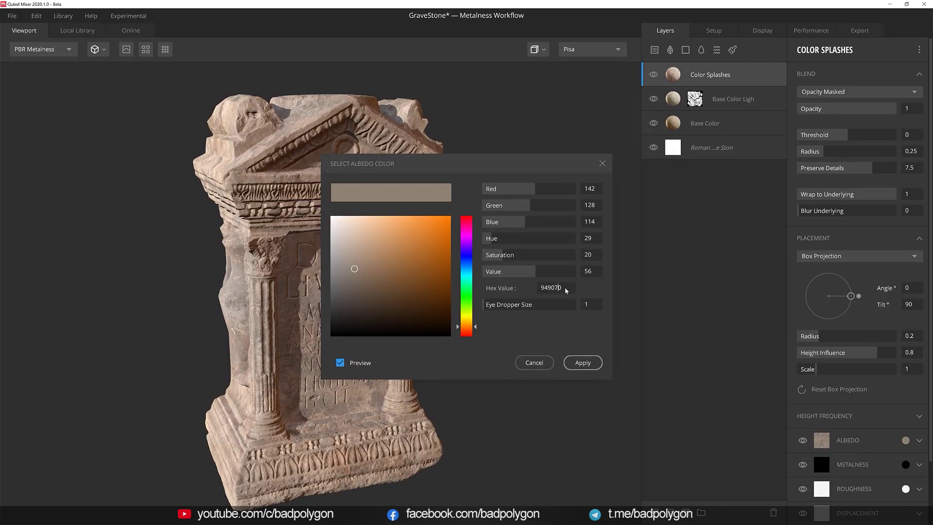
pyautogui.write('07D')
pyautogui.click(573, 362)
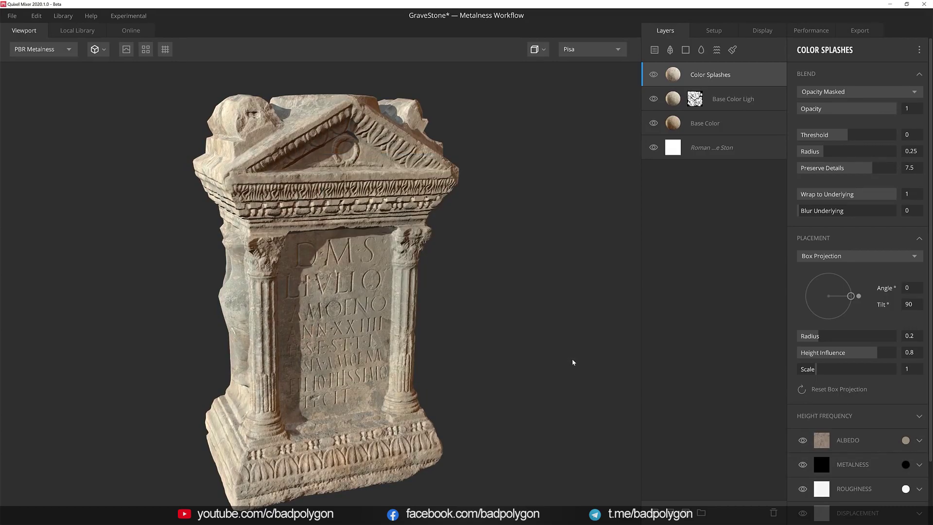
# Set Color Splashes wrap to underlying 0.995 and scale 0.125, and add a mask.
pyautogui.click(896, 195)
pyautogui.moveTo(897, 196); pyautogui.dragTo(898, 196)
pyautogui.moveTo(821, 368); pyautogui.dragTo(799, 370)
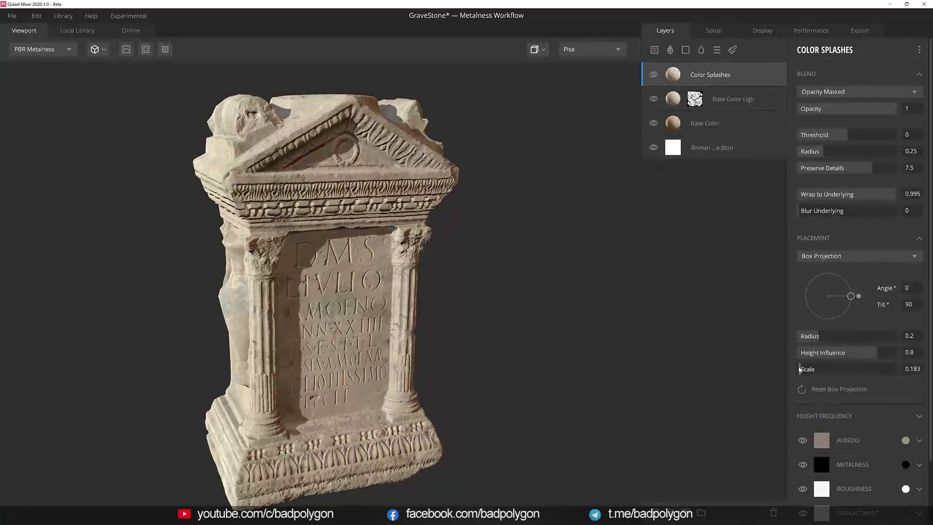
pyautogui.click(912, 368)
pyautogui.write('.125')
pyautogui.press('Return')
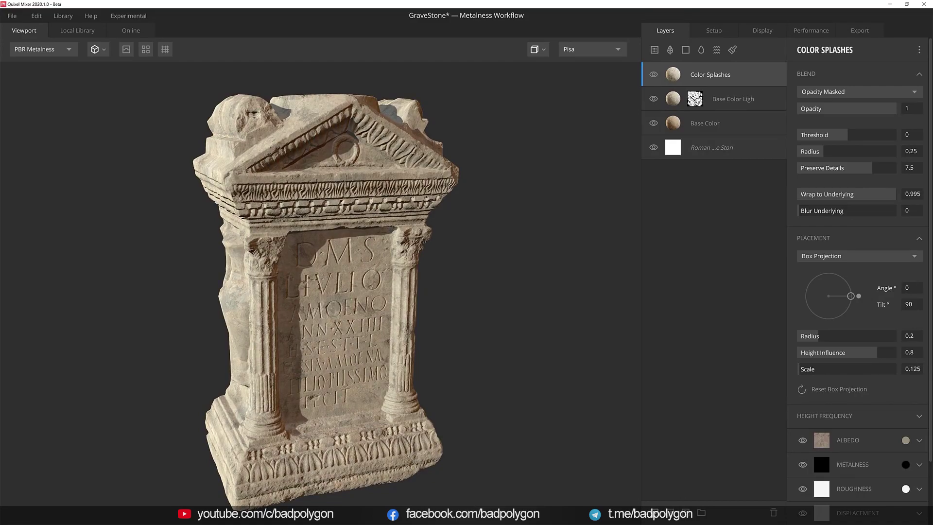
pyautogui.click(686, 512)
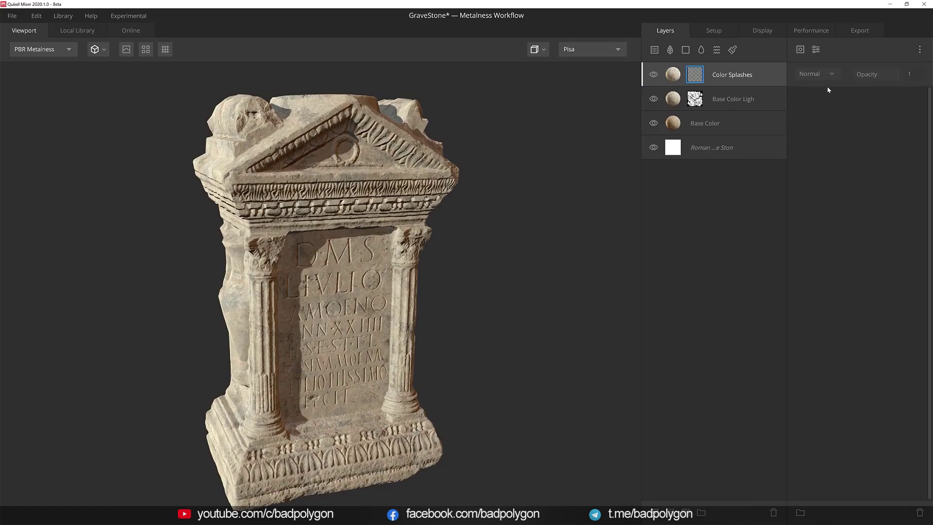
# Add a Map mask component using the Beach Pebbles Round 2x2 M AO map.
pyautogui.click(800, 49)
pyautogui.click(837, 81)
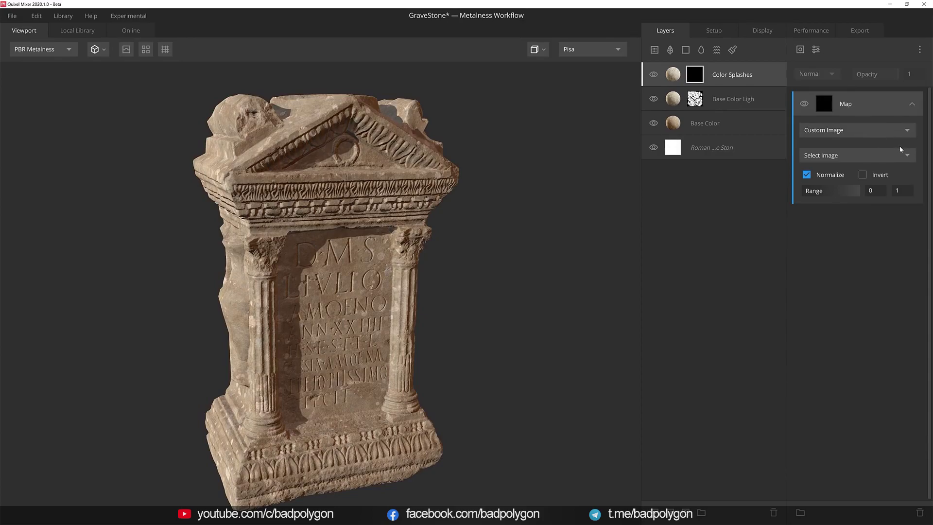
pyautogui.click(900, 130)
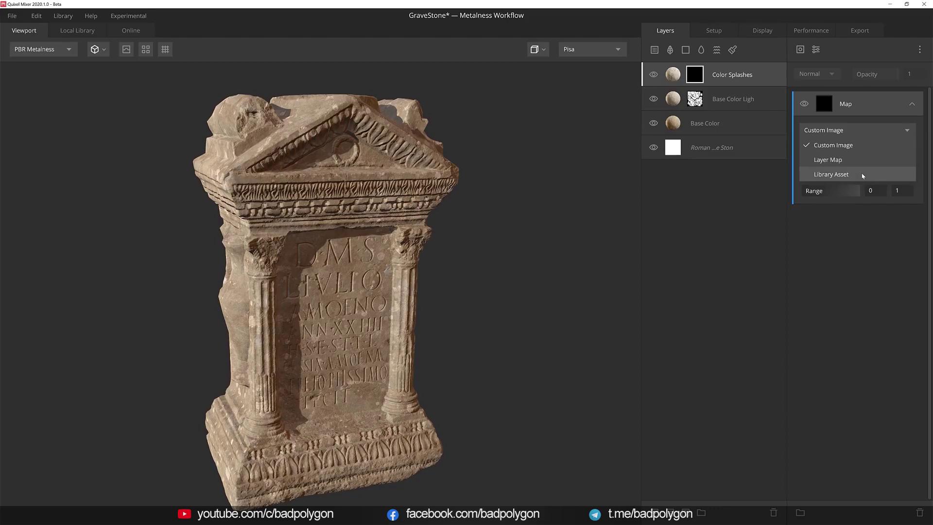
pyautogui.click(863, 176)
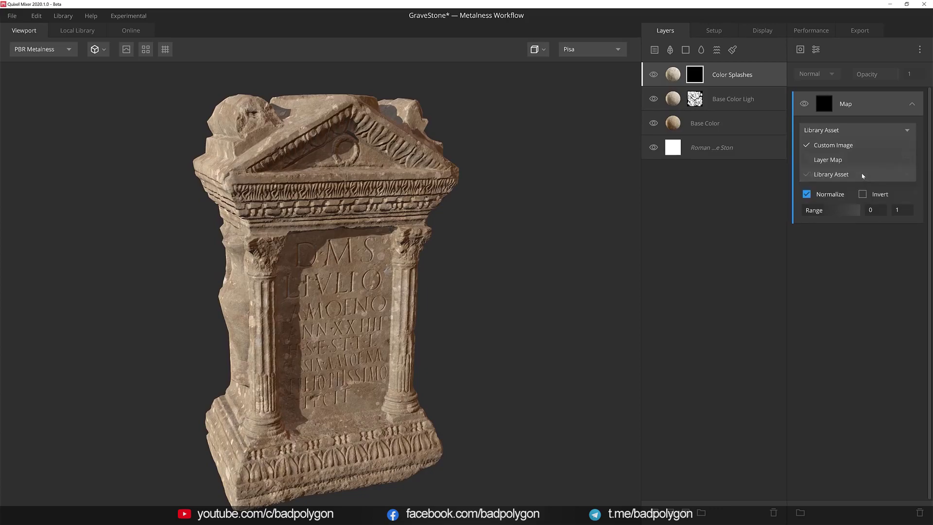
pyautogui.click(907, 155)
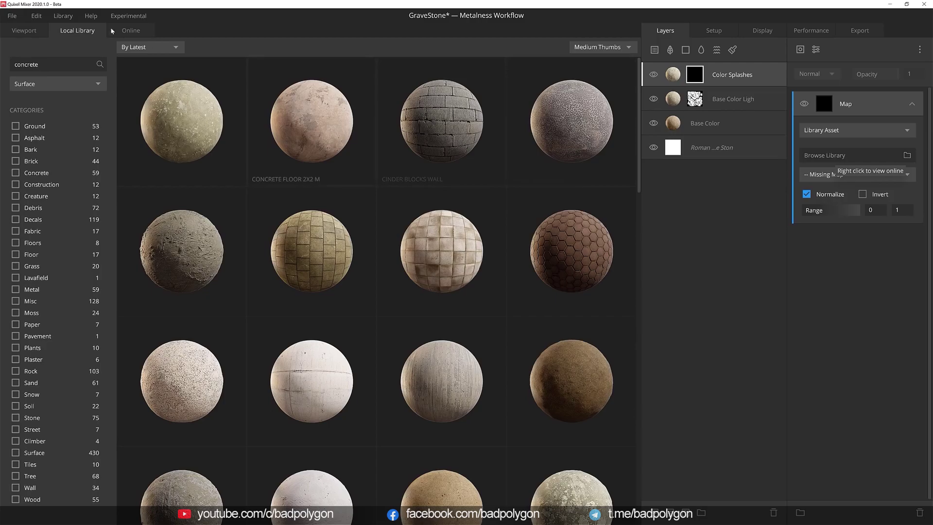
pyautogui.write('pebb')
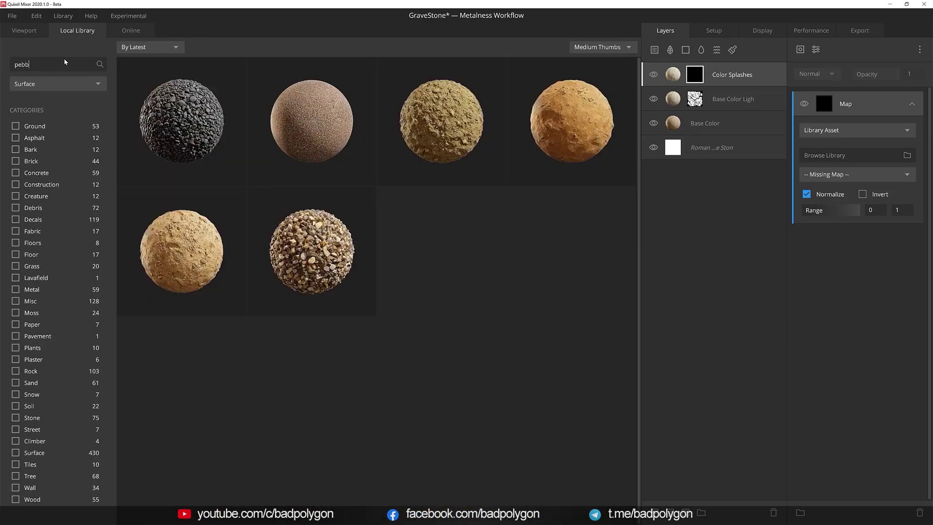
pyautogui.write('le')
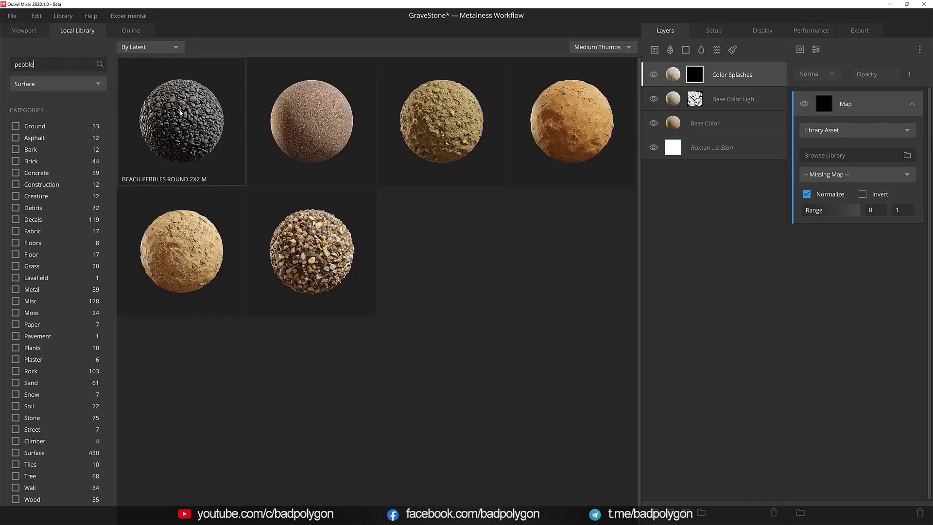
pyautogui.click(180, 112)
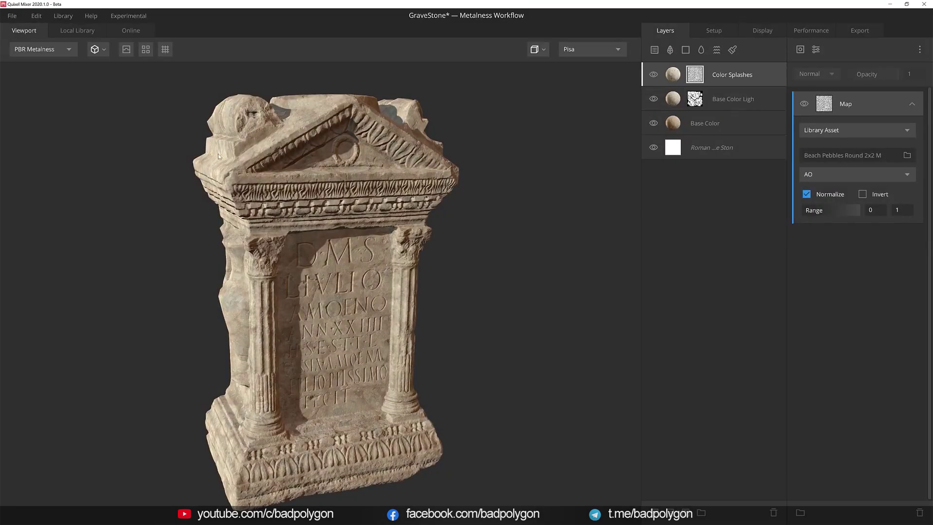
pyautogui.press('m')
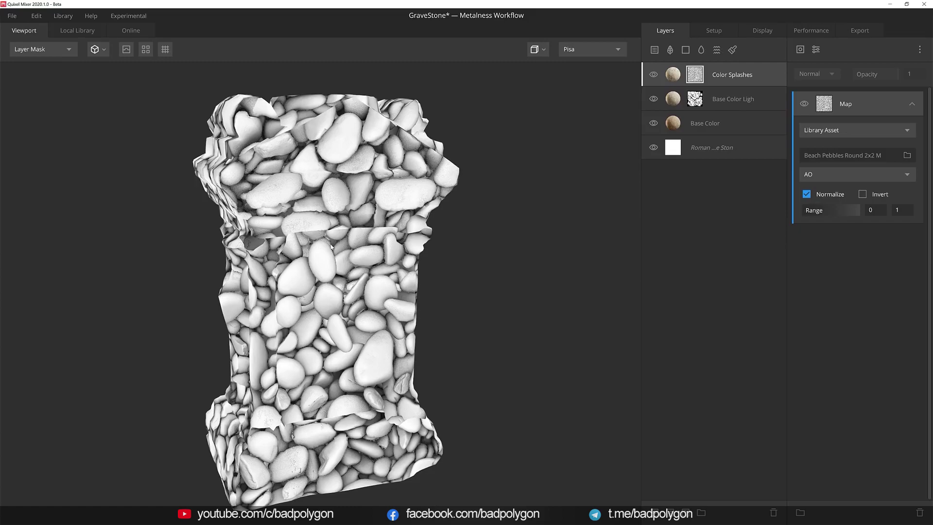
# Switch the pebble mask to the Displacement channel and narrow its range to 0.664–0.828.
pyautogui.click(863, 195)
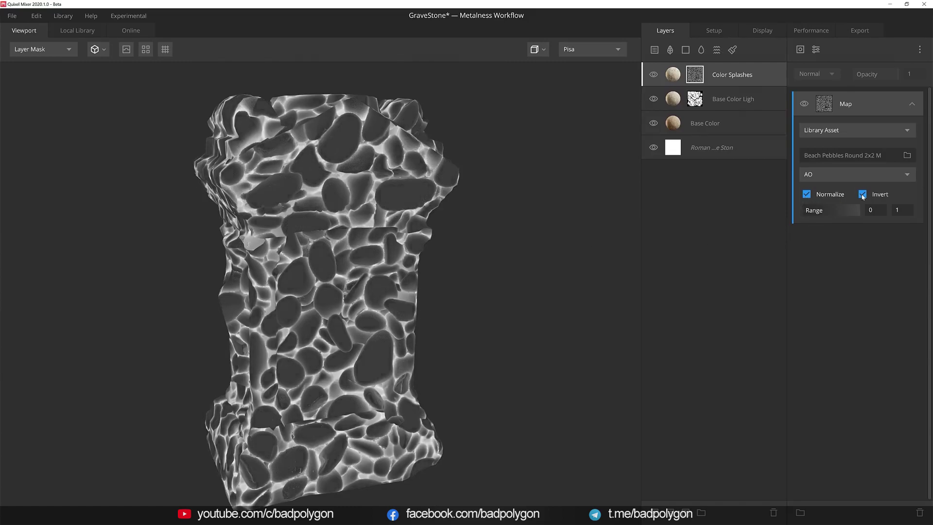
pyautogui.click(862, 194)
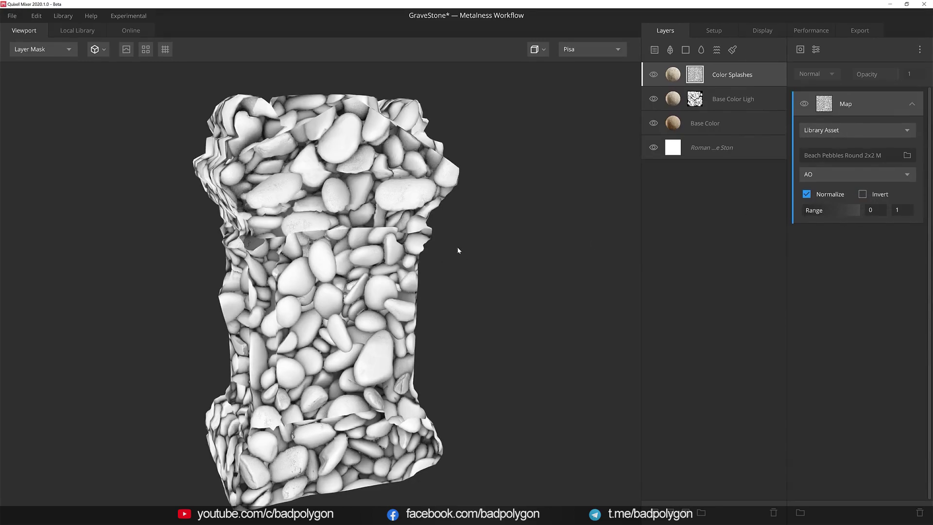
pyautogui.click(884, 174)
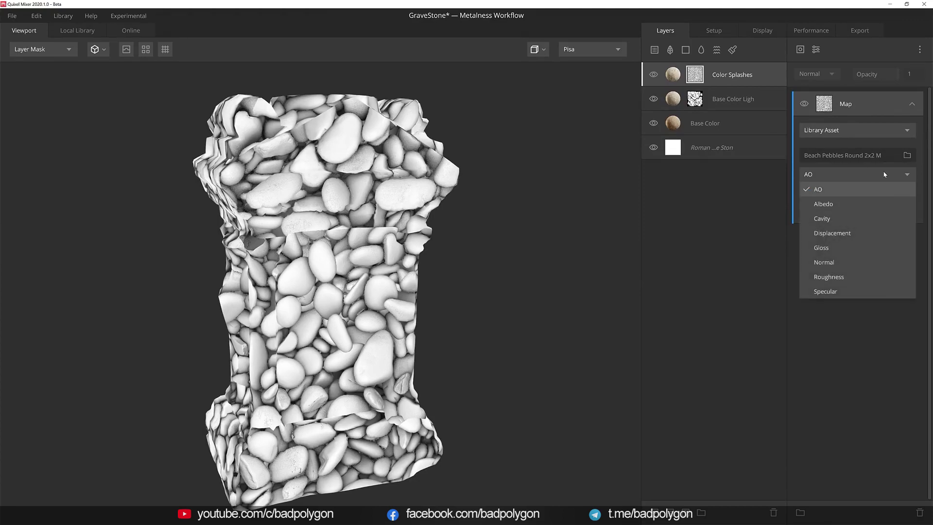
pyautogui.click(850, 236)
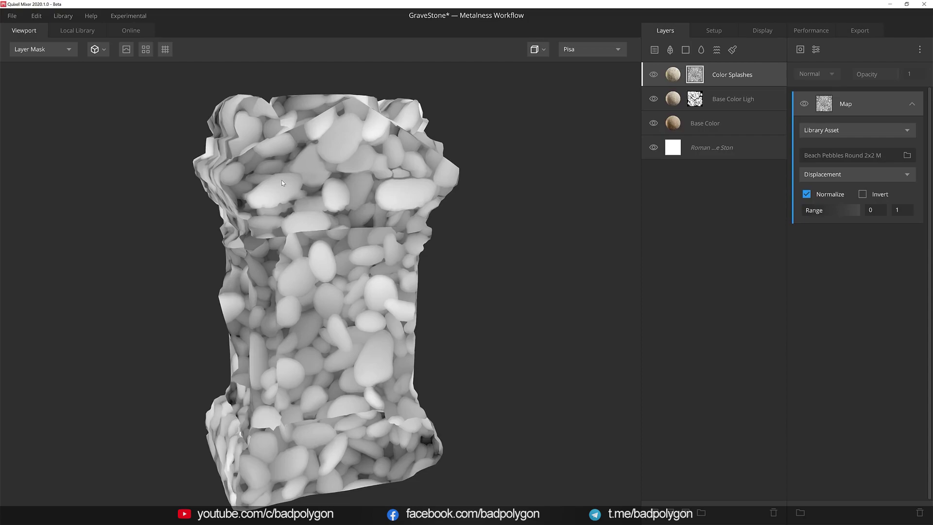
pyautogui.moveTo(806, 210); pyautogui.dragTo(842, 216)
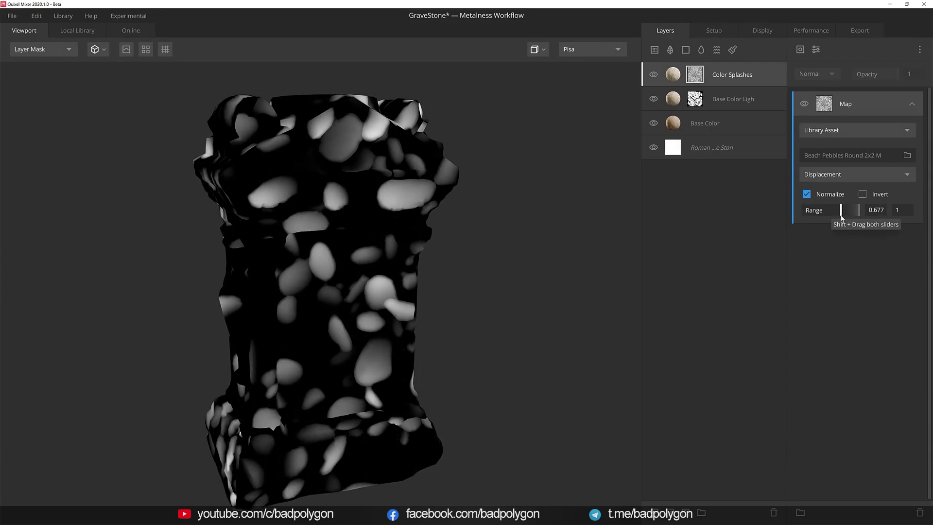
pyautogui.moveTo(843, 218); pyautogui.dragTo(851, 211)
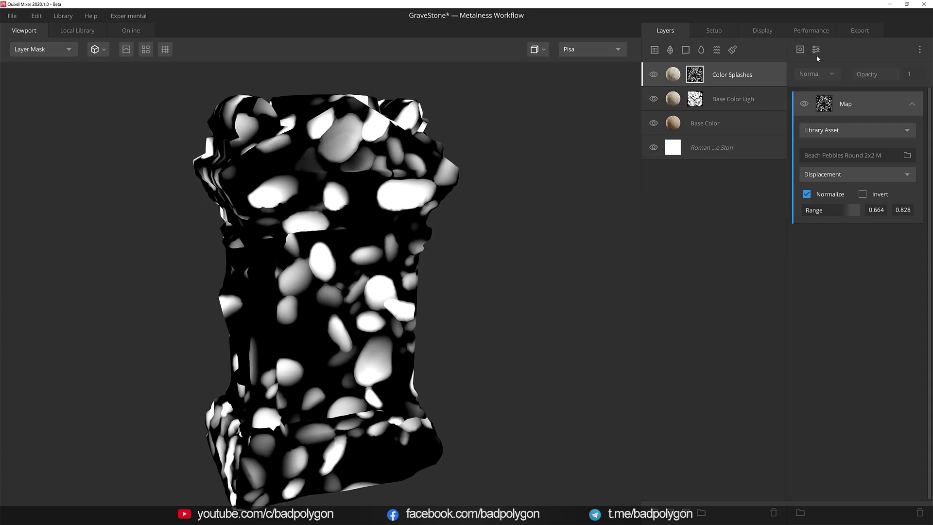
# Add a Projection modifier to the splash mask and switch it to box projection.
pyautogui.click(817, 49)
pyautogui.click(850, 210)
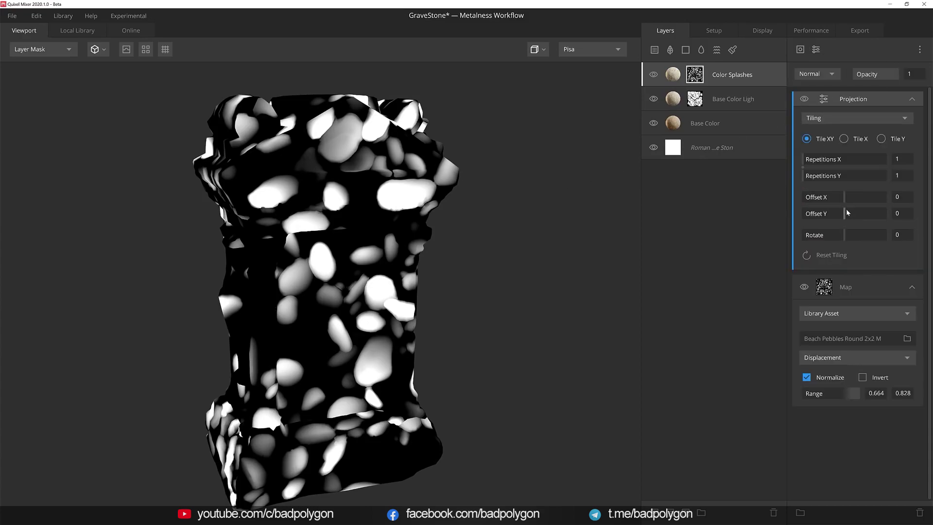
pyautogui.click(845, 117)
pyautogui.click(836, 160)
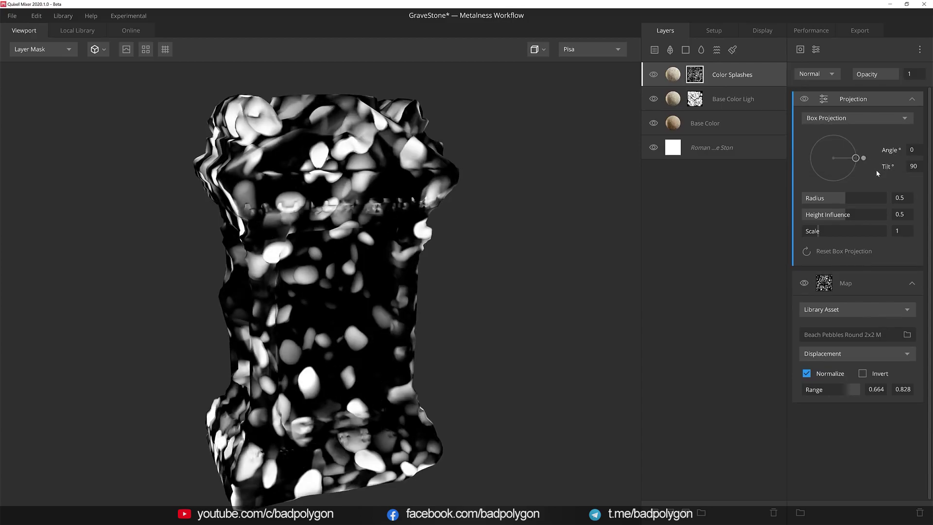
# Set the box projection radius to 0.386 and scale to about 1.017.
pyautogui.moveTo(846, 200); pyautogui.dragTo(790, 213)
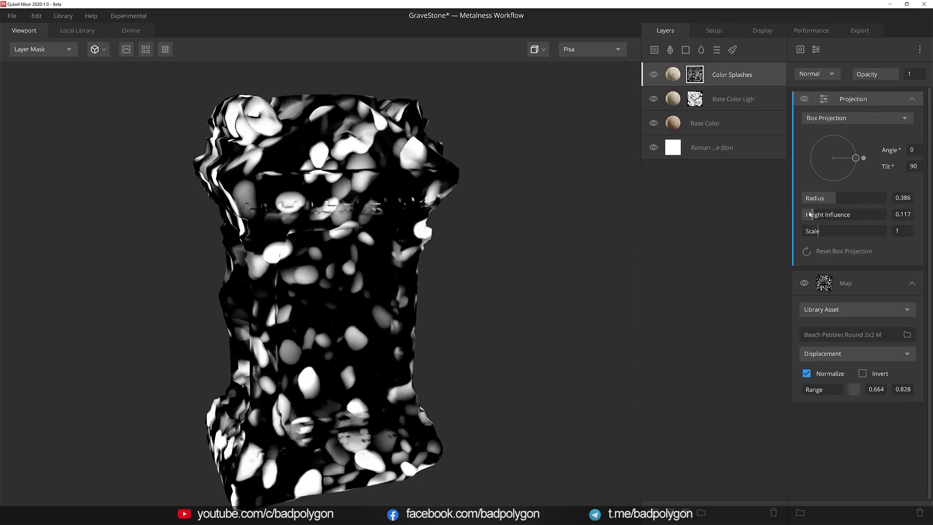
pyautogui.moveTo(816, 232); pyautogui.dragTo(819, 232)
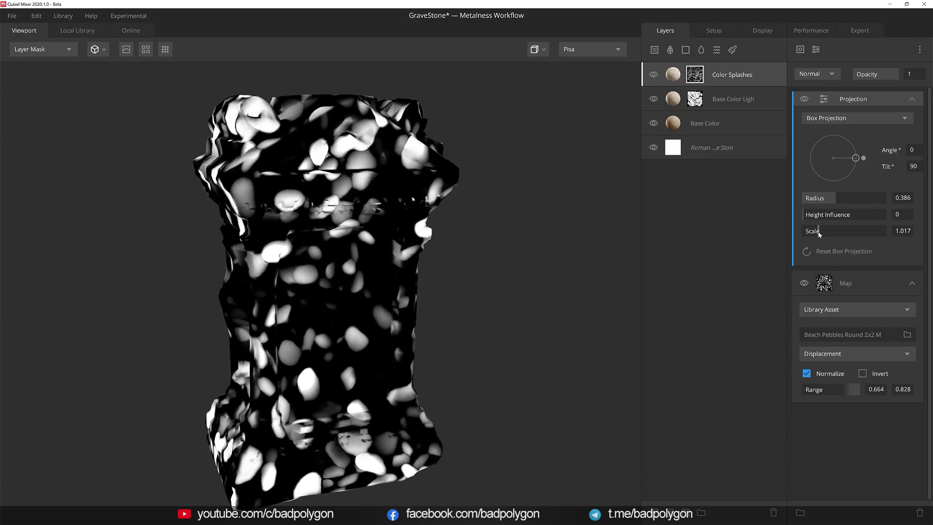
pyautogui.click(801, 50)
# Add Worley 2 noise: amplitude 3.757, frequency 18.5, 8 octaves, lacunarity 2.765, persistance 0.384.
pyautogui.moveTo(807, 93)
pyautogui.click(900, 136)
pyautogui.moveTo(827, 158); pyautogui.dragTo(867, 158)
pyautogui.moveTo(816, 177); pyautogui.dragTo(835, 175)
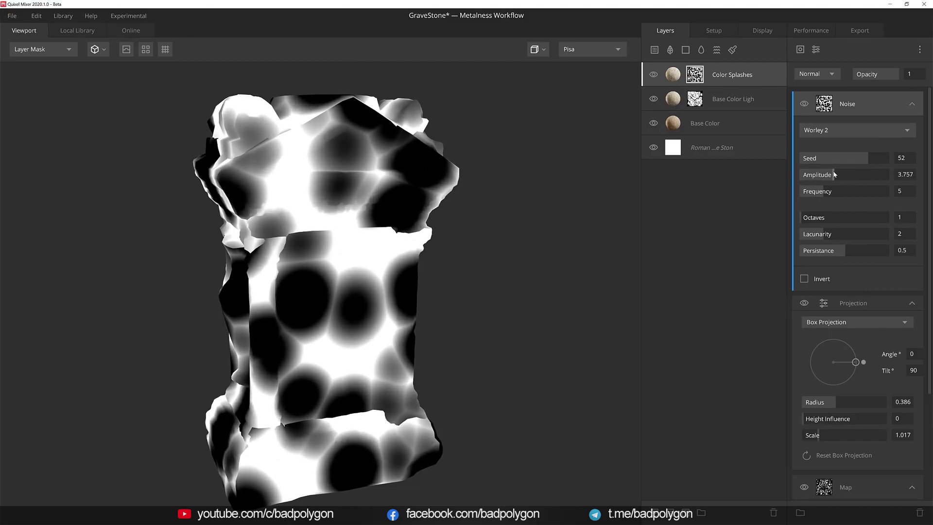
pyautogui.moveTo(835, 191); pyautogui.dragTo(883, 189)
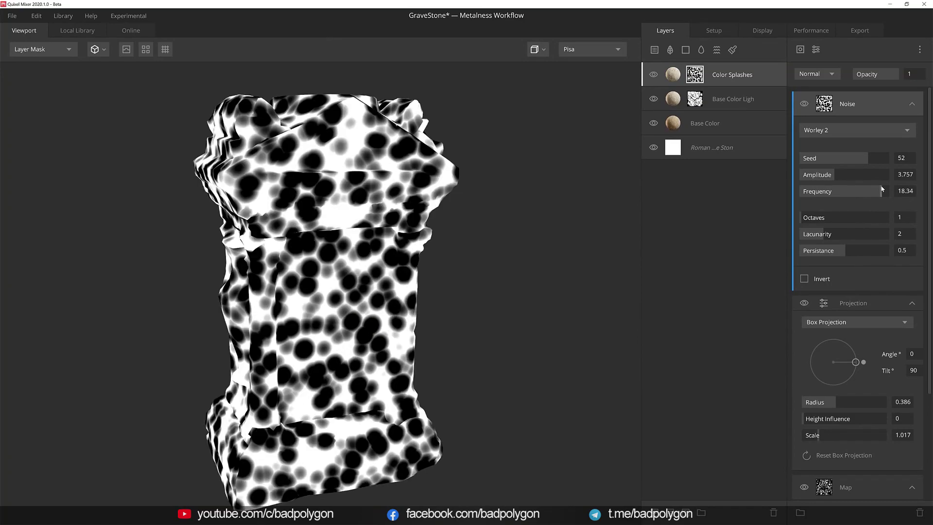
pyautogui.moveTo(801, 217); pyautogui.dragTo(859, 216)
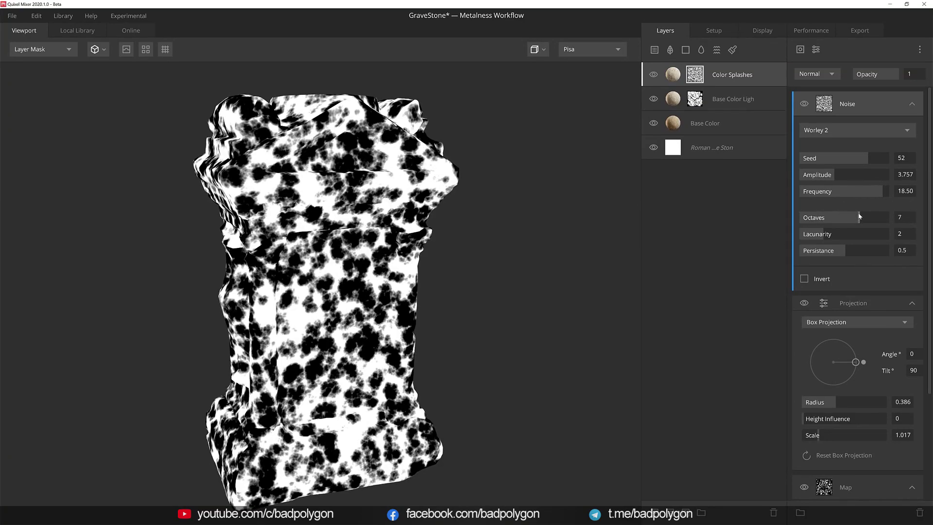
pyautogui.moveTo(823, 234); pyautogui.dragTo(857, 233)
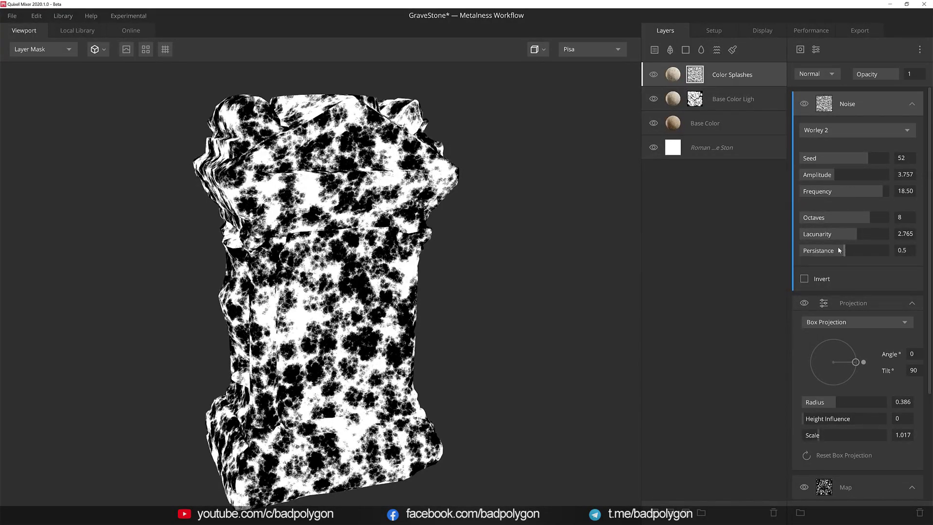
pyautogui.moveTo(839, 251); pyautogui.dragTo(835, 249)
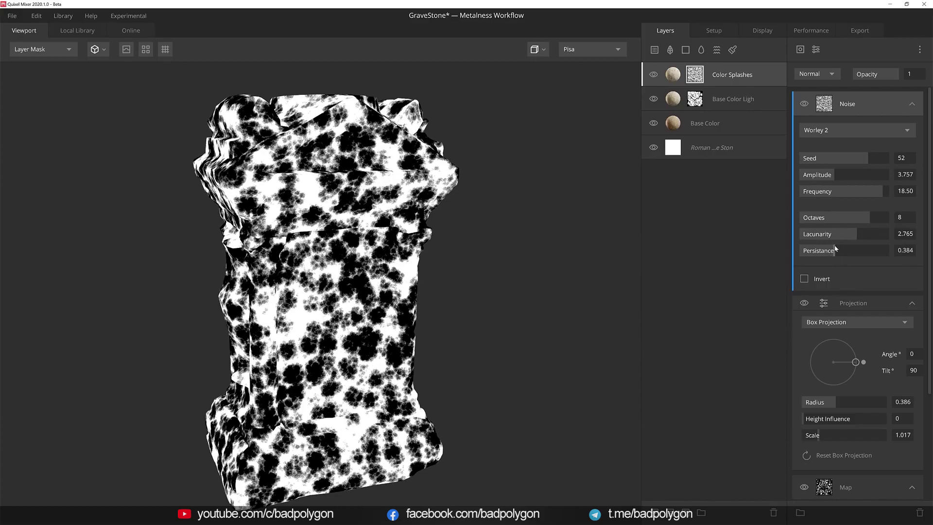
# Invert the Worley noise and blend it as Multiply, briefly hiding it to compare.
pyautogui.click(805, 279)
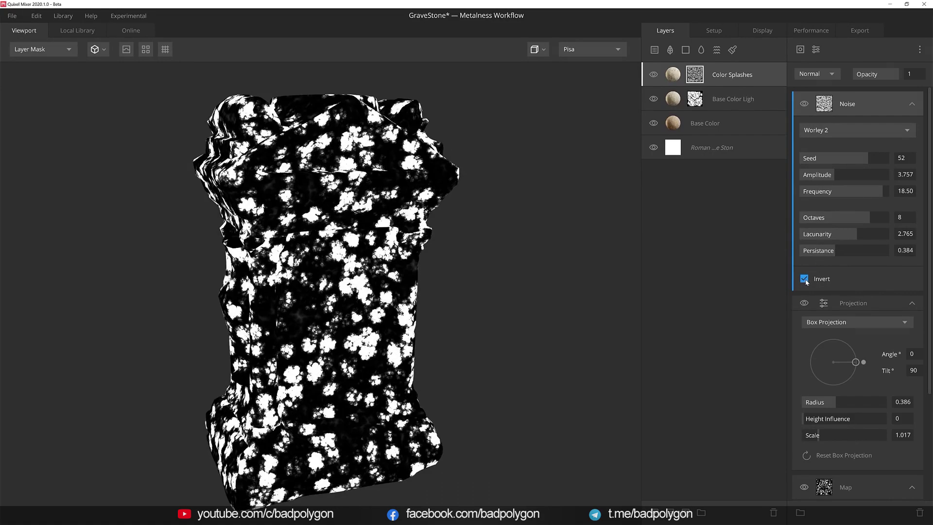
pyautogui.click(817, 74)
pyautogui.click(816, 134)
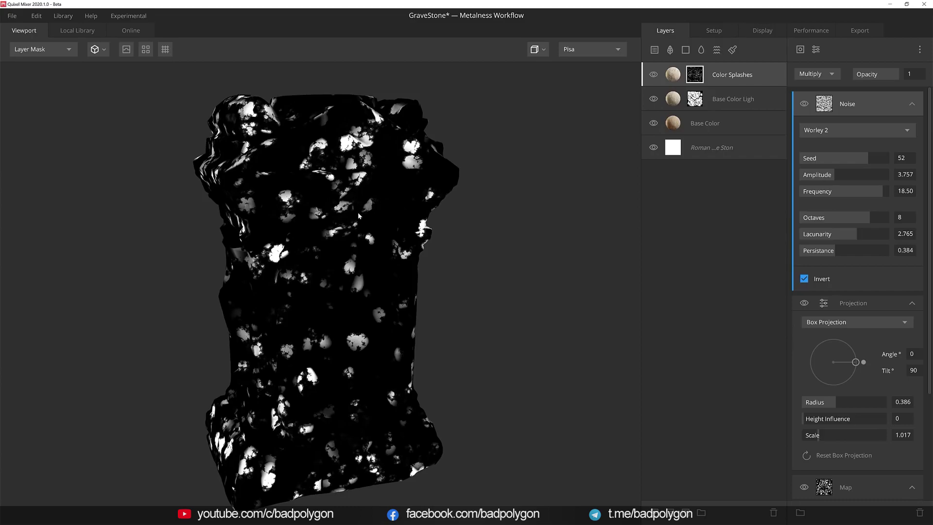
pyautogui.click(804, 105)
# Add a Gradient Remap with repeat 0, range 0.31–0.567, curve -0.227, plus a Normal component.
pyautogui.click(817, 54)
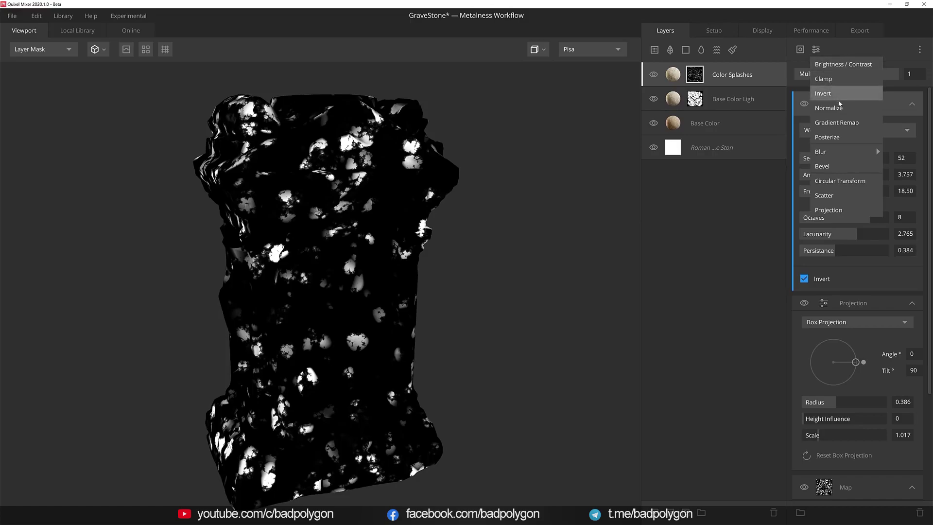
pyautogui.click(843, 120)
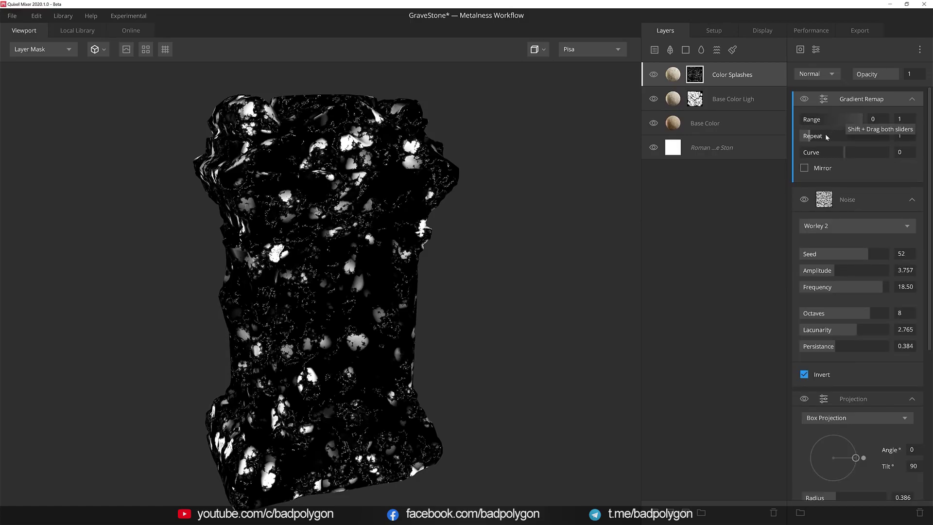
pyautogui.moveTo(821, 137); pyautogui.dragTo(797, 138)
pyautogui.moveTo(861, 120); pyautogui.dragTo(820, 119)
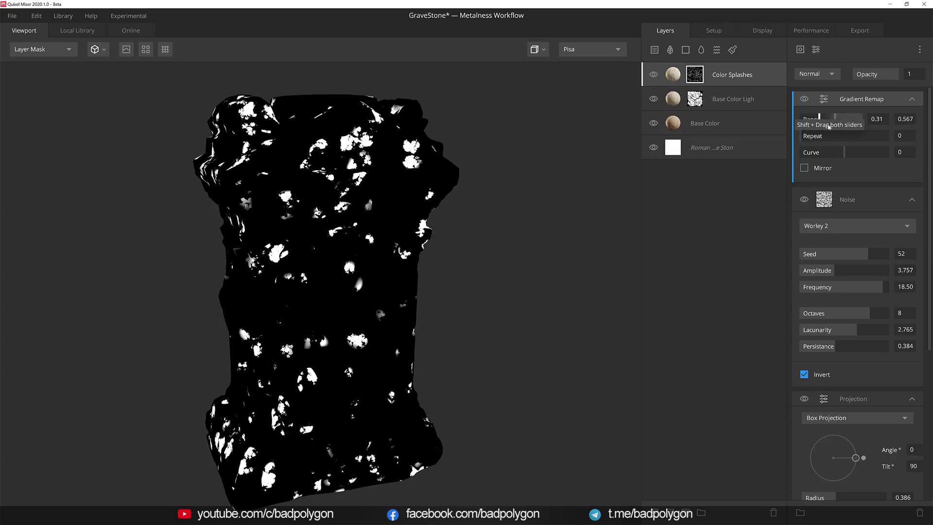
pyautogui.moveTo(845, 152)
pyautogui.mouseDown()
pyautogui.moveTo(812, 153)
pyautogui.moveTo(835, 152)
pyautogui.mouseUp()
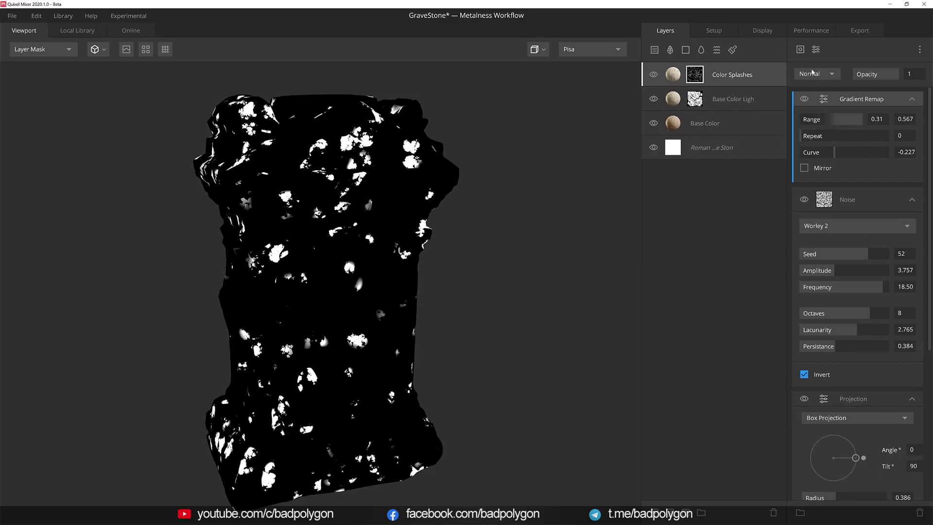
pyautogui.click(801, 49)
pyautogui.click(817, 121)
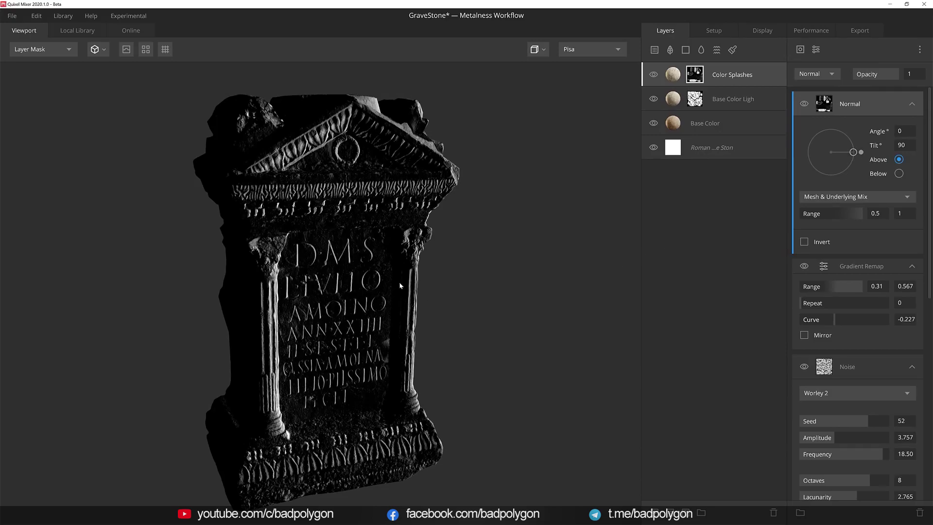
# Set the Normal component to angle 0, tilt 0 and range 0.603–0.69.
pyautogui.moveTo(862, 154)
pyautogui.mouseDown()
pyautogui.moveTo(801, 163)
pyautogui.moveTo(854, 171)
pyautogui.moveTo(862, 154)
pyautogui.mouseUp()
pyautogui.moveTo(861, 153); pyautogui.dragTo(831, 152)
pyautogui.moveTo(490, 229); pyautogui.dragTo(498, 208)
pyautogui.moveTo(825, 219); pyautogui.dragTo(843, 219)
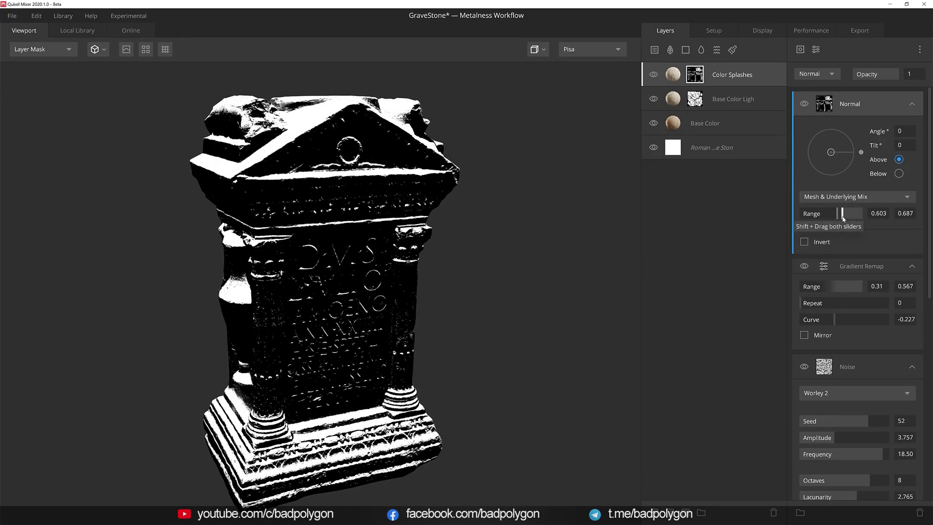
# Multiply the Normal component into the splash mask at 0.758 opacity.
pyautogui.click(817, 74)
pyautogui.click(820, 130)
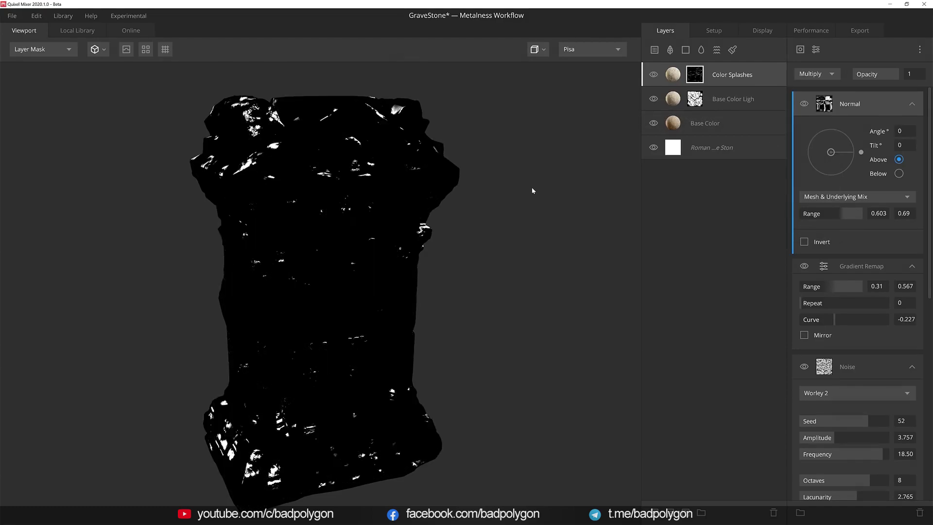
pyautogui.moveTo(402, 213)
pyautogui.mouseDown()
pyautogui.moveTo(319, 150)
pyautogui.moveTo(343, 69)
pyautogui.mouseUp()
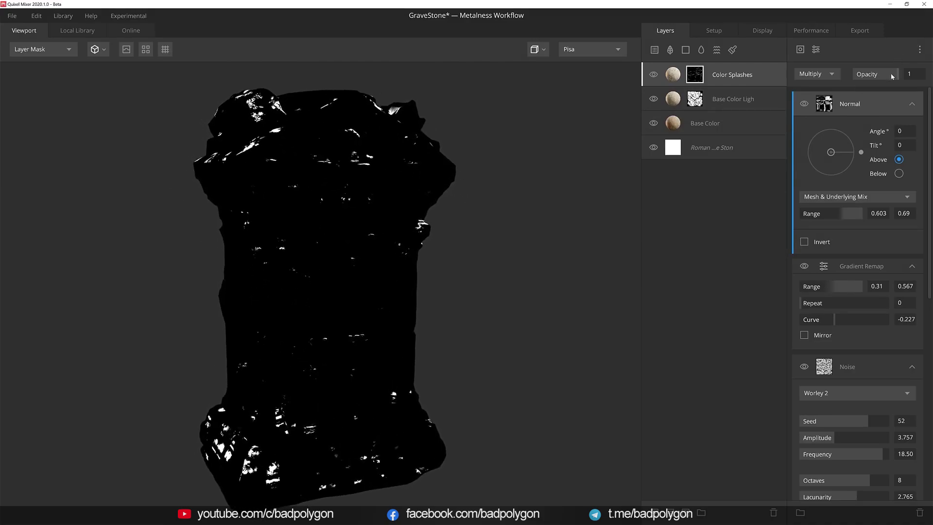
pyautogui.moveTo(898, 76); pyautogui.dragTo(888, 75)
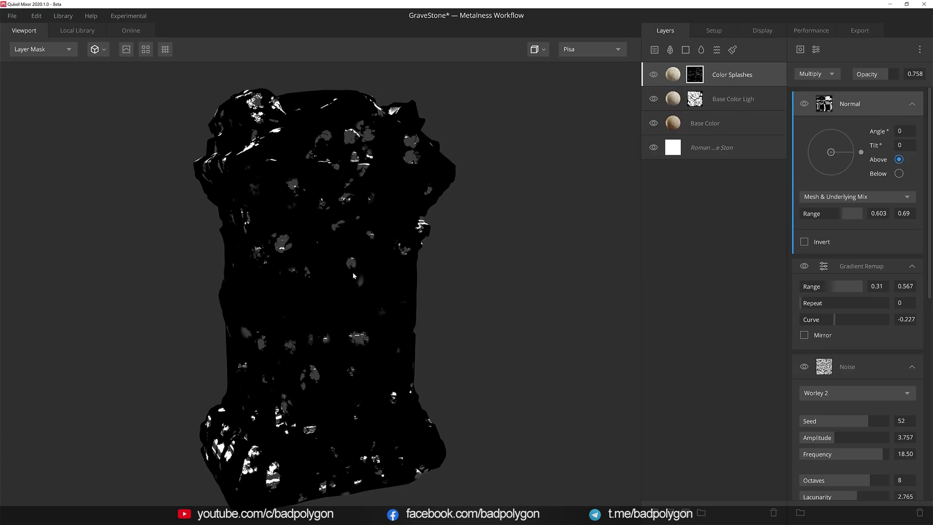
pyautogui.click(816, 49)
# Add a Gradient Remap with range 0–0.437 and repeat 2, blended as Overlay.
pyautogui.click(845, 120)
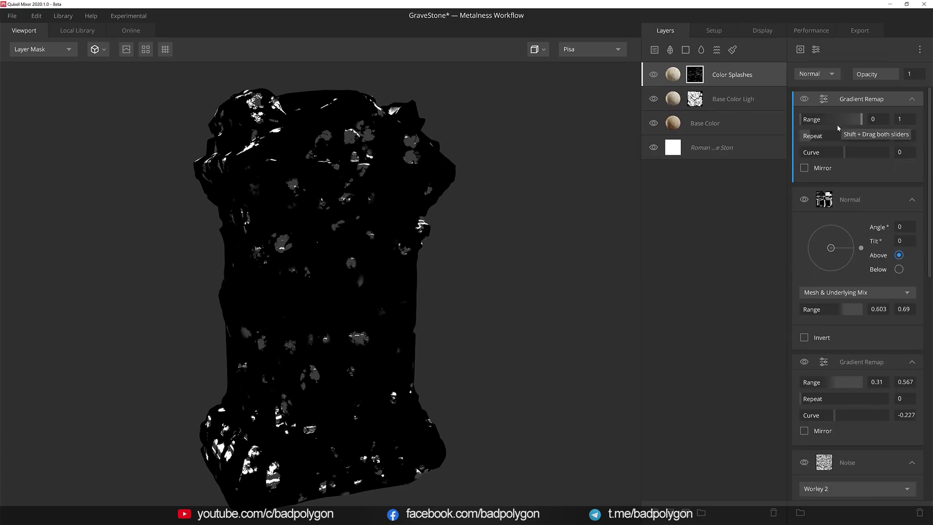
pyautogui.moveTo(862, 116); pyautogui.dragTo(827, 122)
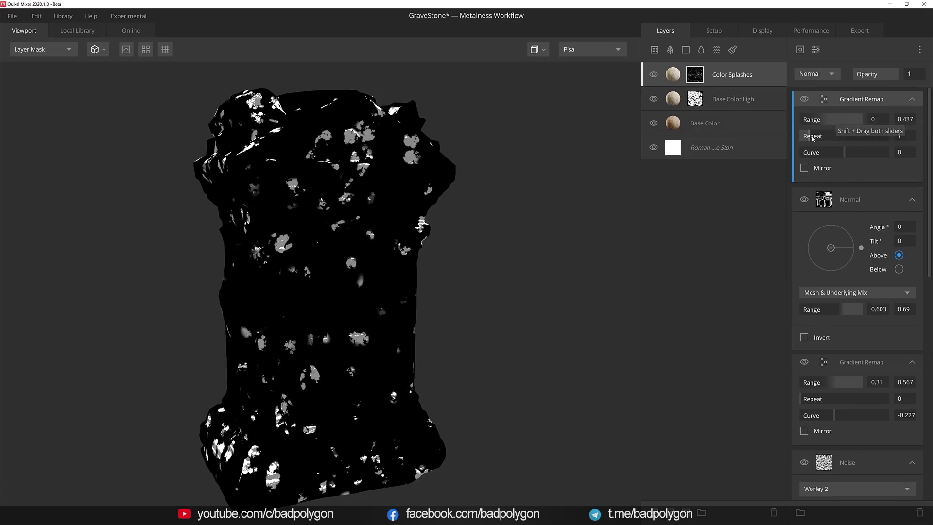
pyautogui.click(816, 137)
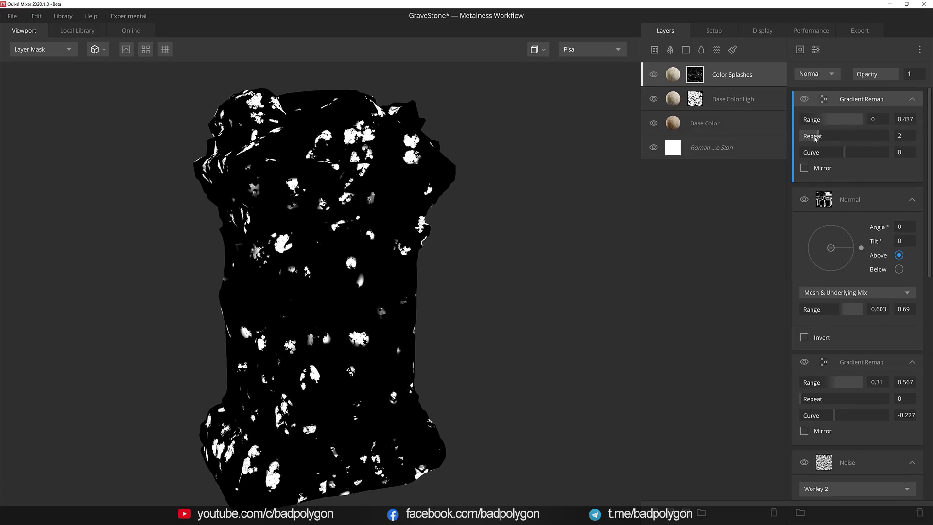
pyautogui.click(830, 75)
pyautogui.click(824, 220)
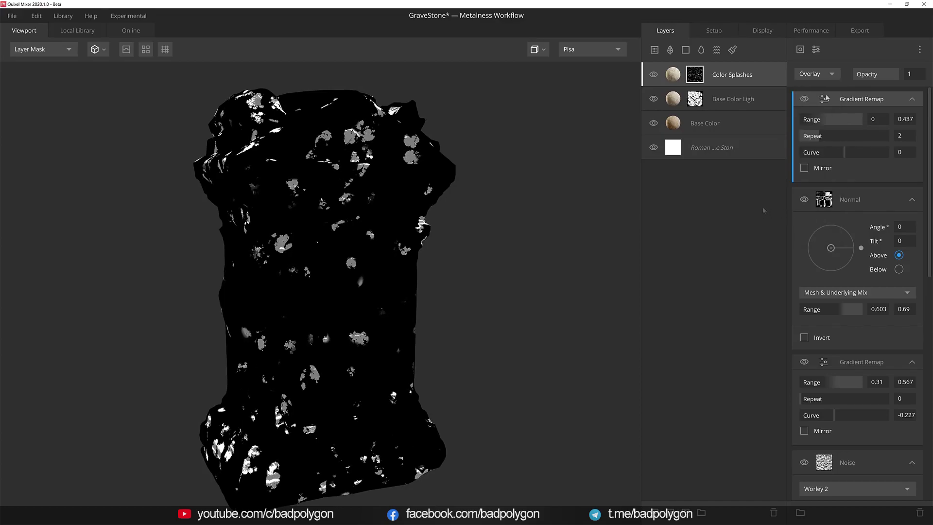
# Add a Perlin noise component on top of the splash mask.
pyautogui.click(816, 49)
pyautogui.click(800, 49)
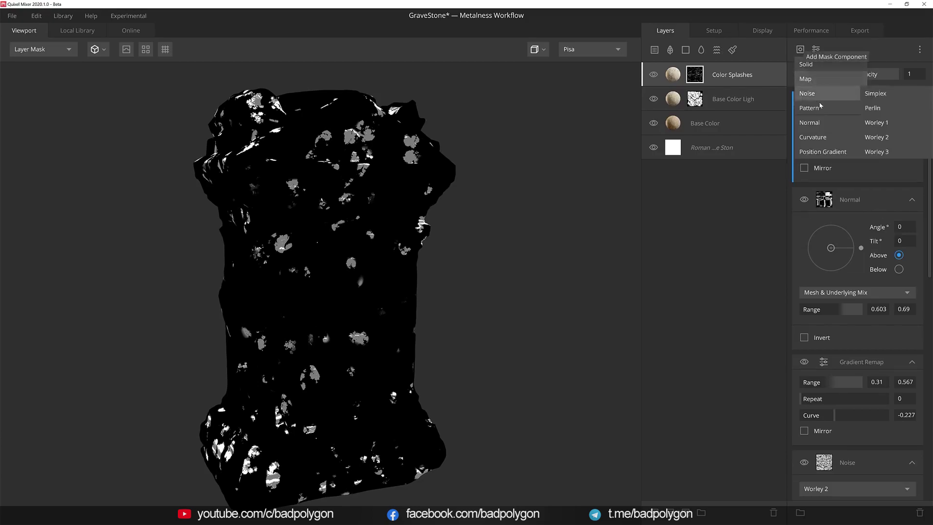
pyautogui.click(875, 108)
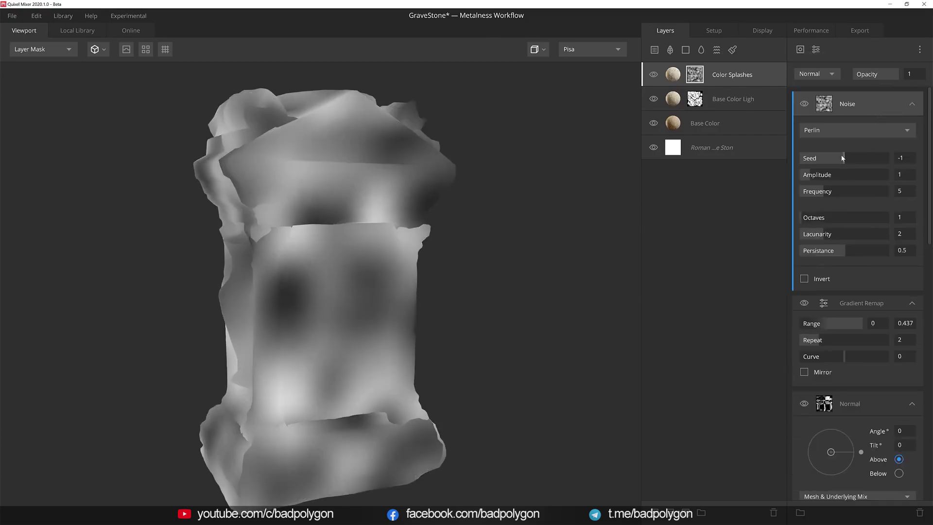
# Set the Perlin noise seed to 85 and blend it as Distort.
pyautogui.moveTo(842, 159); pyautogui.dragTo(882, 158)
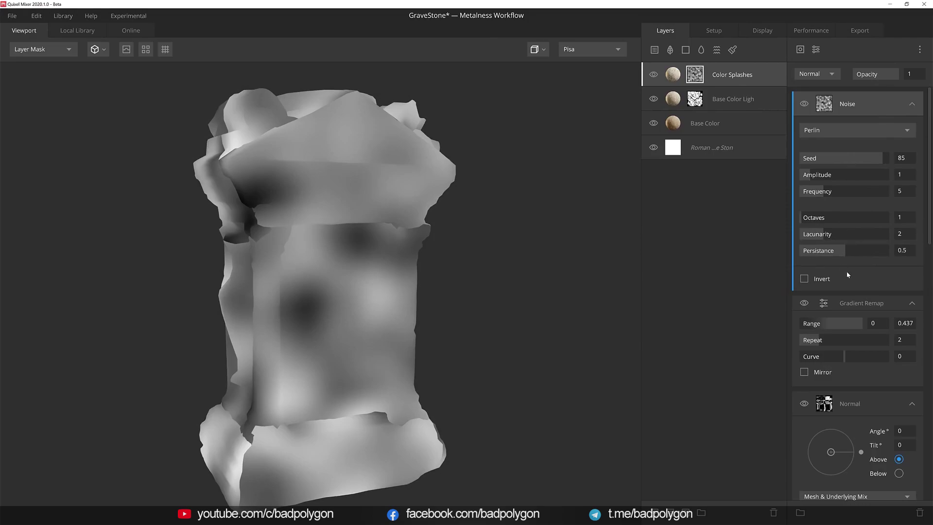
pyautogui.click(812, 75)
pyautogui.click(818, 234)
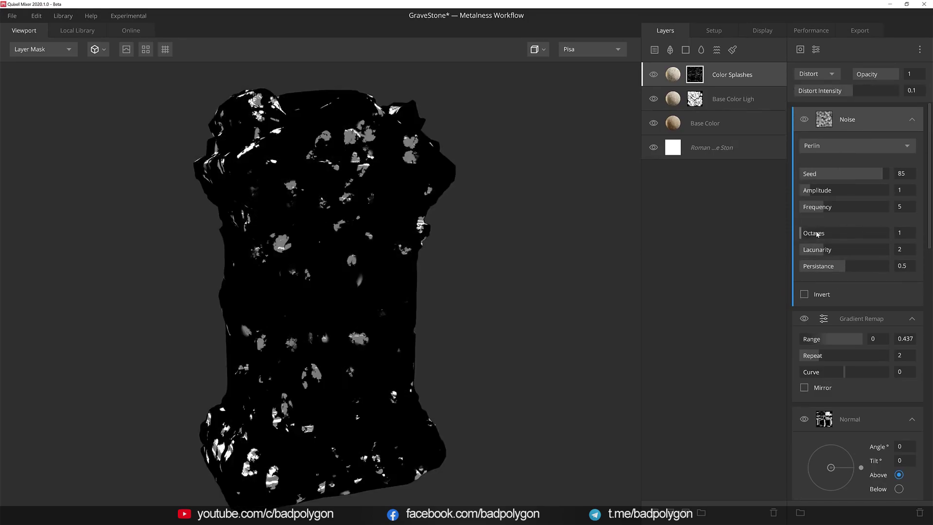
# Set the distort intensity to 0.318 and return to the textured gravestone view.
pyautogui.moveTo(853, 94)
pyautogui.mouseDown()
pyautogui.moveTo(898, 92)
pyautogui.moveTo(820, 90)
pyautogui.mouseUp()
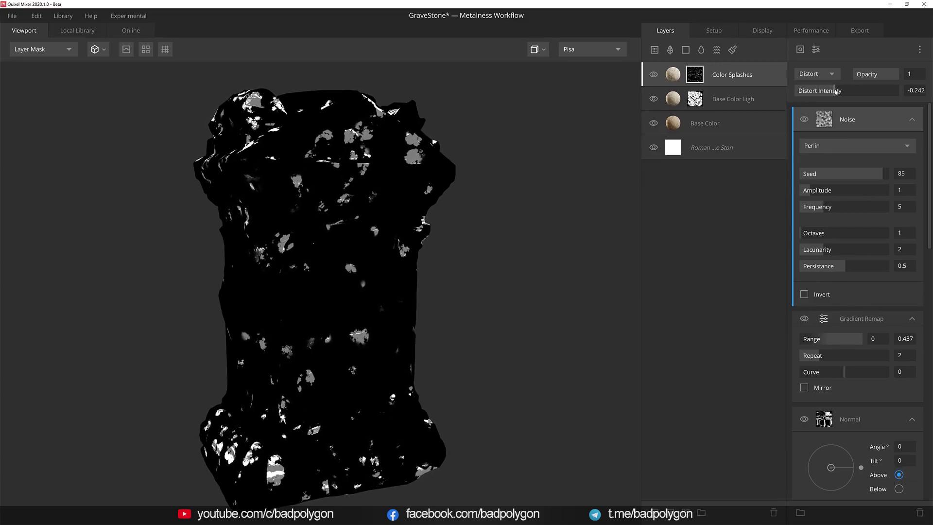
pyautogui.moveTo(820, 91); pyautogui.dragTo(864, 97)
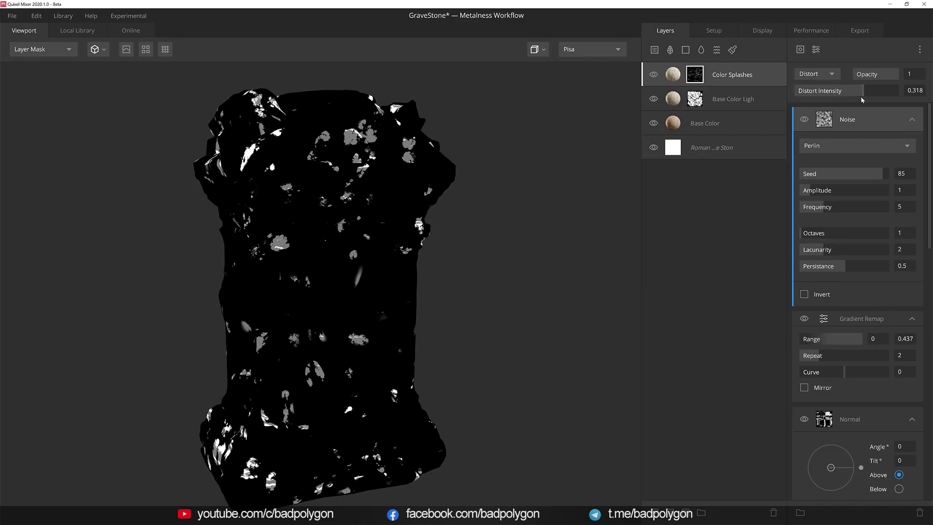
pyautogui.moveTo(434, 278); pyautogui.dragTo(448, 308)
pyautogui.click(654, 77)
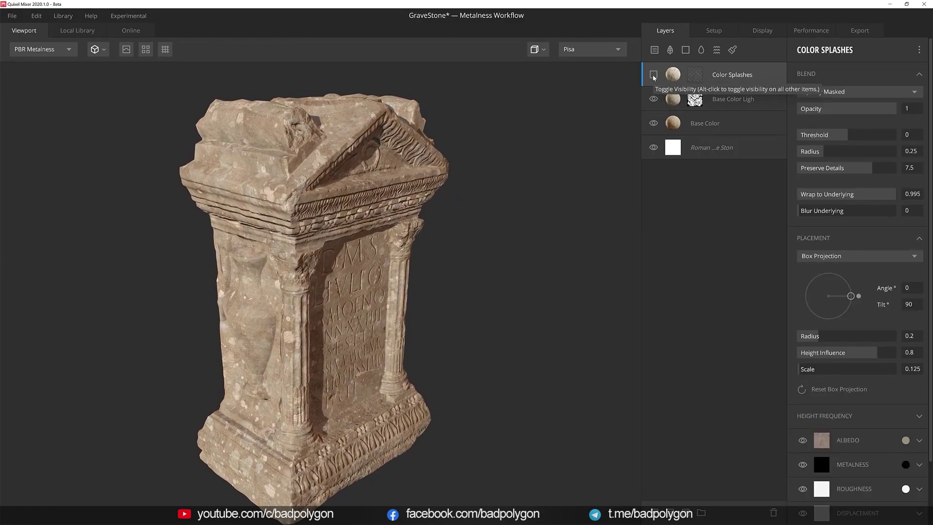
# Zoom toward the gravestone's lower left and toggle Color Splashes visibility to compare.
pyautogui.scroll(3, 549, 204)
pyautogui.moveTo(546, 192); pyautogui.dragTo(628, 233)
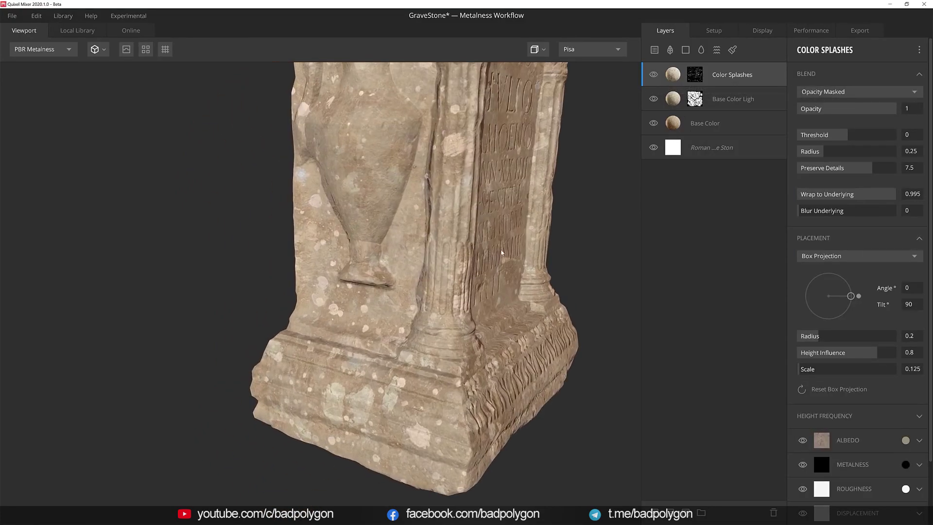
pyautogui.click(654, 75)
pyautogui.click(654, 75)
pyautogui.moveTo(515, 263); pyautogui.dragTo(506, 262)
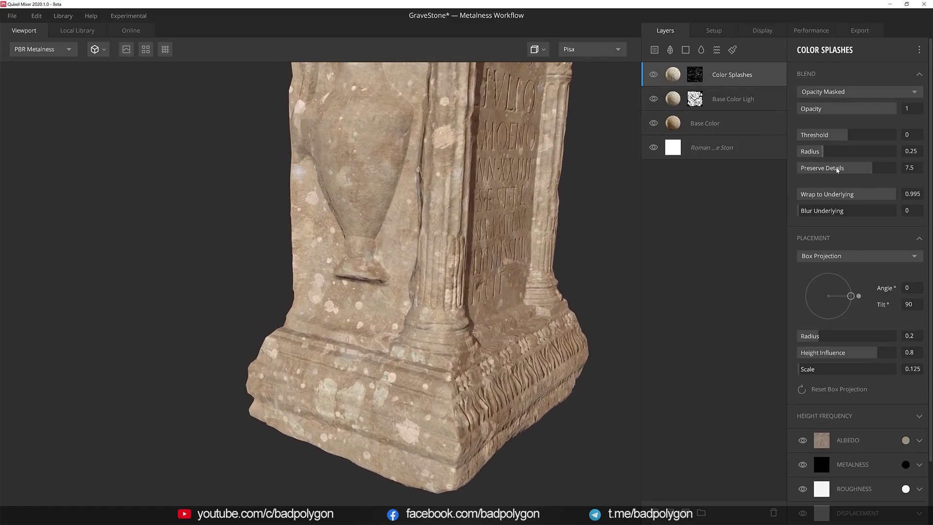
# Lower the splashes' Wrap to Underlying, preview in Normal view, then raise it again.
pyautogui.moveTo(893, 199); pyautogui.dragTo(803, 205)
pyautogui.scroll(2, 470, 312)
pyautogui.scroll(2, 470, 313)
pyautogui.scroll(3, 469, 312)
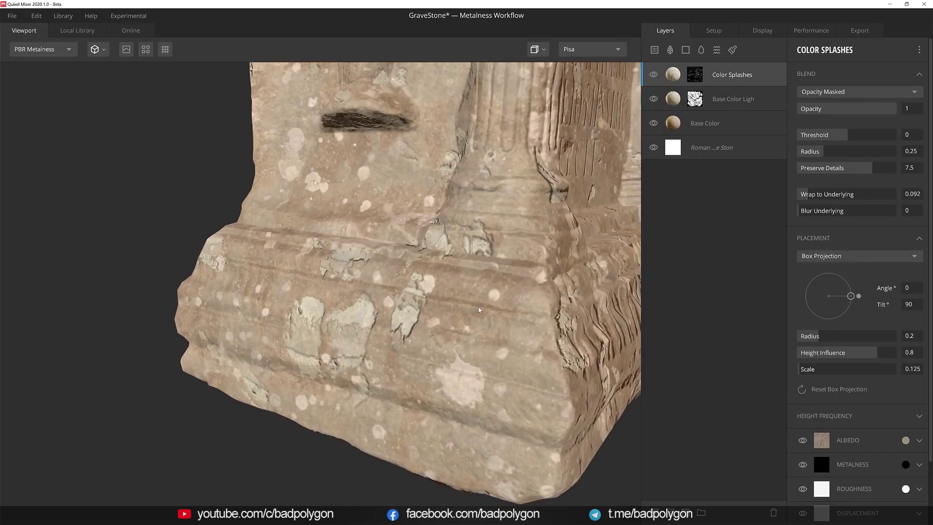
pyautogui.press('n')
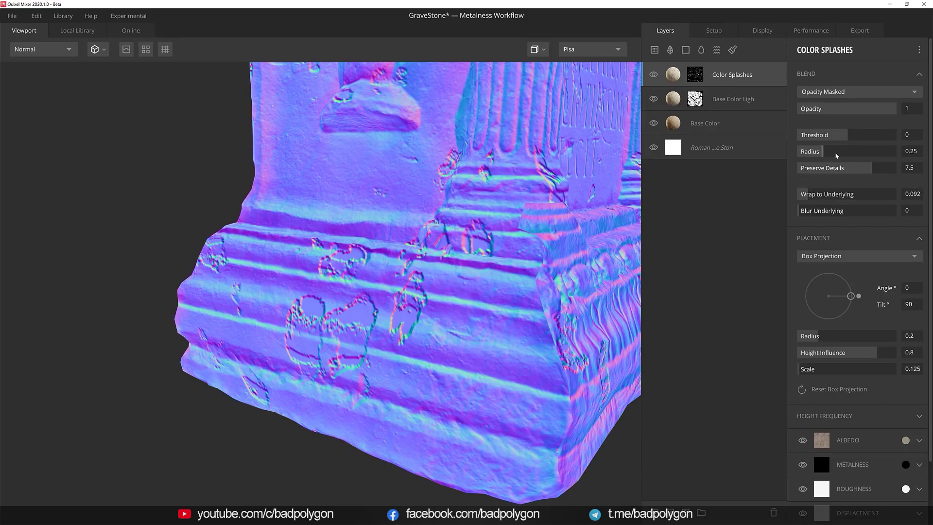
pyautogui.moveTo(807, 195)
pyautogui.mouseDown()
pyautogui.moveTo(878, 196)
pyautogui.moveTo(822, 197)
pyautogui.moveTo(805, 200)
pyautogui.moveTo(809, 210)
pyautogui.mouseUp()
pyautogui.press('n')
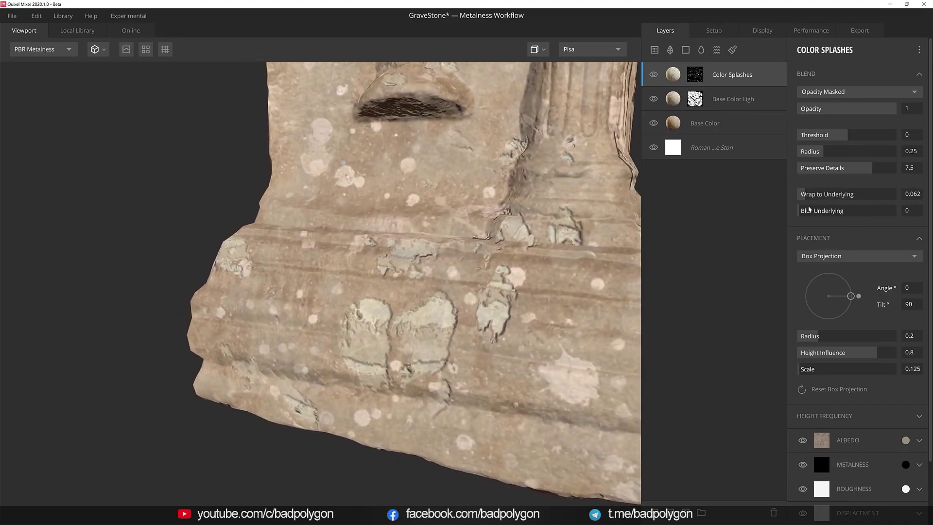
# Set Wrap to Underlying back near 1 while orbiting and rotating the lighting.
pyautogui.moveTo(529, 319); pyautogui.dragTo(516, 322)
pyautogui.keyDown('shift'); pyautogui.moveTo(516, 322); pyautogui.dragTo(608, 283, button='right'); pyautogui.keyUp('shift')
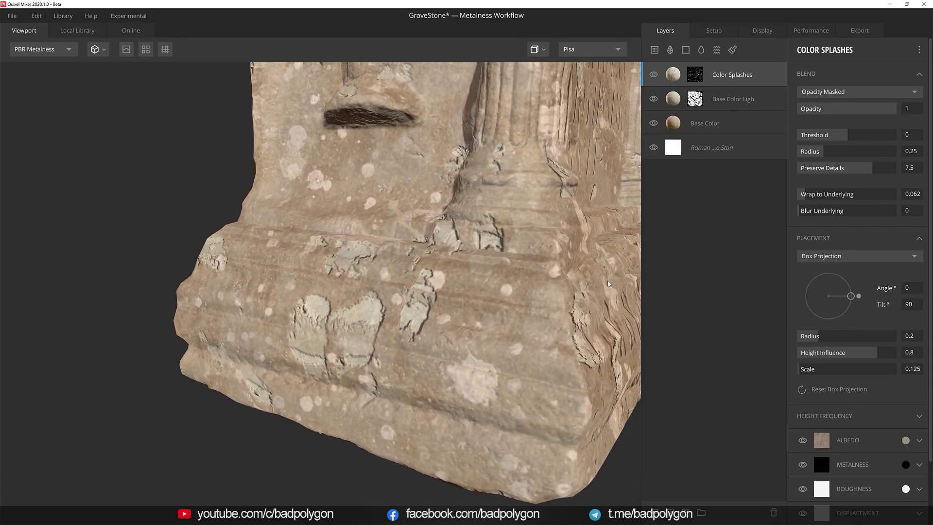
pyautogui.moveTo(808, 198); pyautogui.dragTo(896, 199)
pyautogui.moveTo(482, 322)
pyautogui.keyDown('shift'); pyautogui.mouseDown(button='right')
pyautogui.moveTo(394, 314)
pyautogui.moveTo(401, 340)
pyautogui.mouseUp(button='right'); pyautogui.keyUp('shift')
# Zoom out, turn the gravestone to check the splashes, and save the GraveStone project.
pyautogui.scroll(-3, 408, 370)
pyautogui.scroll(-3, 413, 387)
pyautogui.scroll(-2, 413, 387)
pyautogui.scroll(-3, 413, 394)
pyautogui.scroll(-2, 414, 403)
pyautogui.scroll(-1, 415, 411)
pyautogui.moveTo(414, 411); pyautogui.dragTo(421, 409)
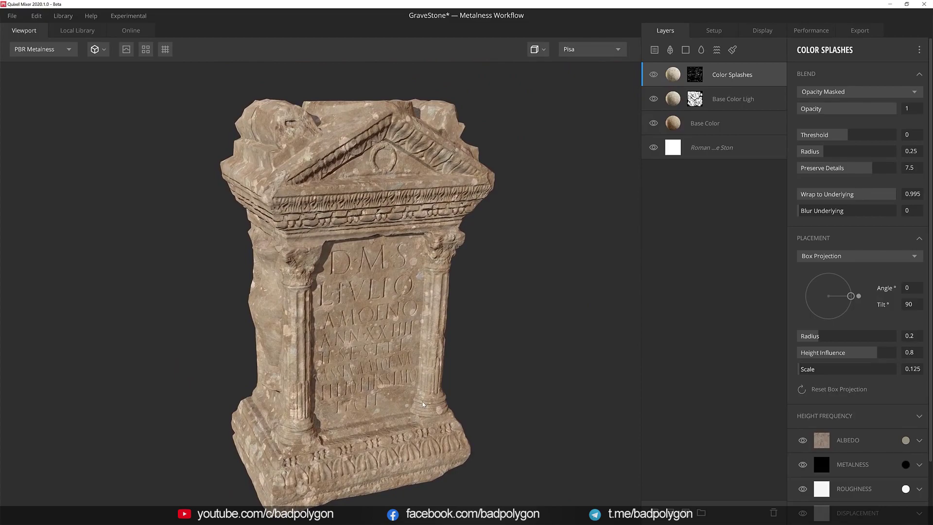
pyautogui.hotkey('ctrl', 's')
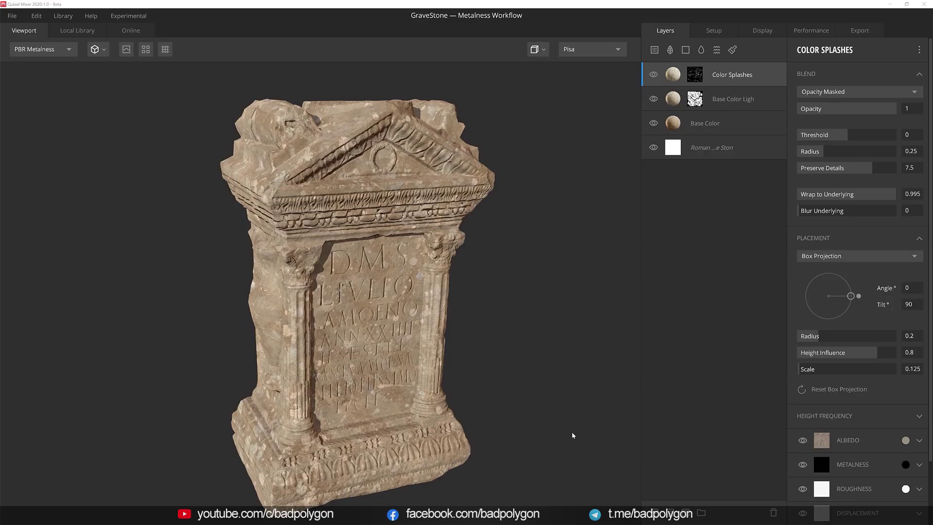
# Add the Plaster Wall 2X2 surface layer and name it Scattered Moss.
pyautogui.click(655, 50)
pyautogui.write('pl')
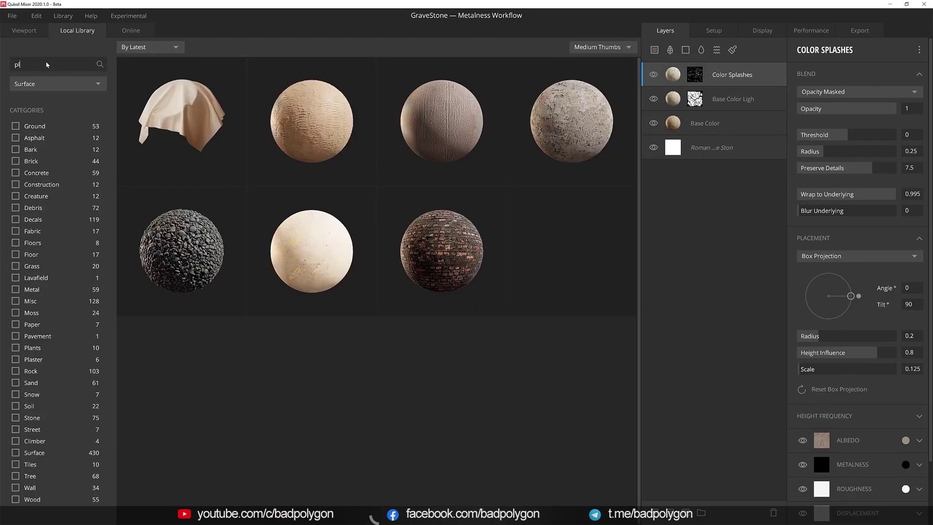
pyautogui.write('aste')
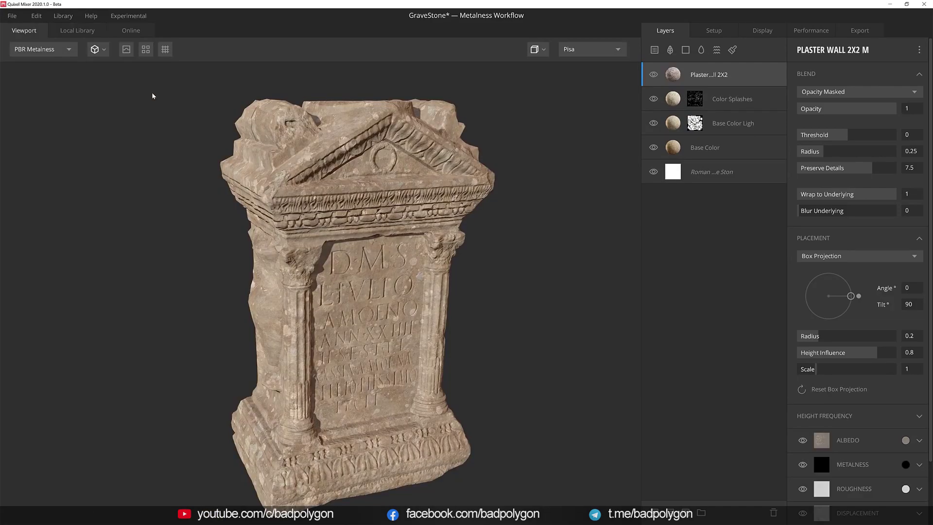
pyautogui.doubleClick(724, 78)
pyautogui.write('Scattered Moss')
pyautogui.press('Return')
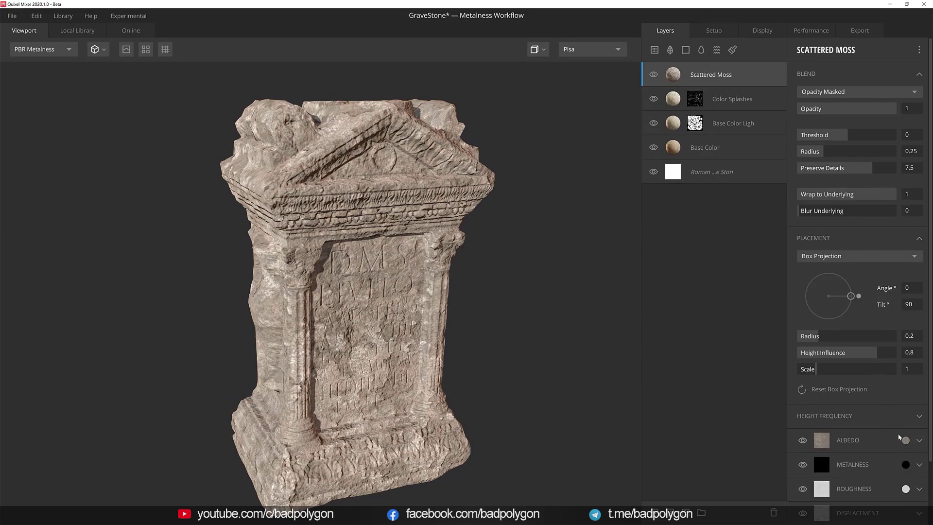
# Tint the Scattered Moss layer's albedo olive green.
pyautogui.click(905, 440)
pyautogui.doubleClick(564, 290)
pyautogui.write('4B4B')
pyautogui.press('Return')
pyautogui.click(583, 363)
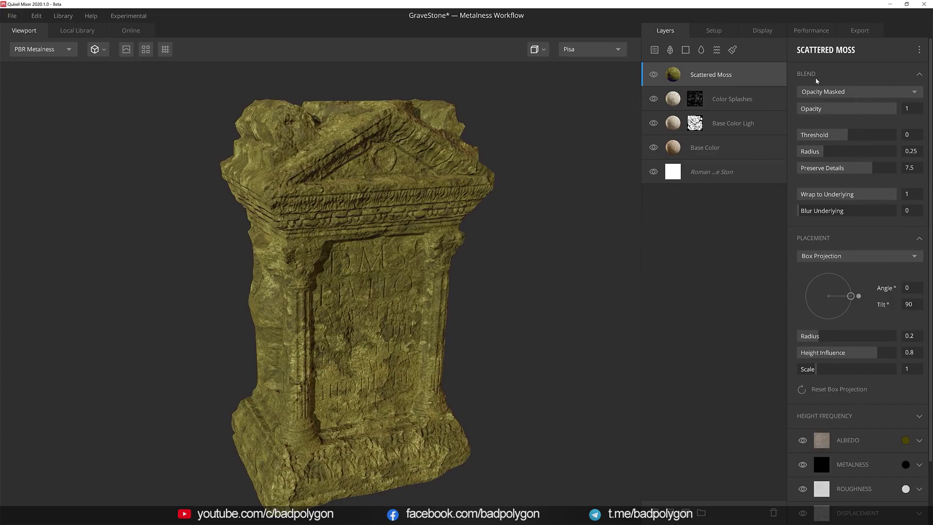
pyautogui.click(859, 94)
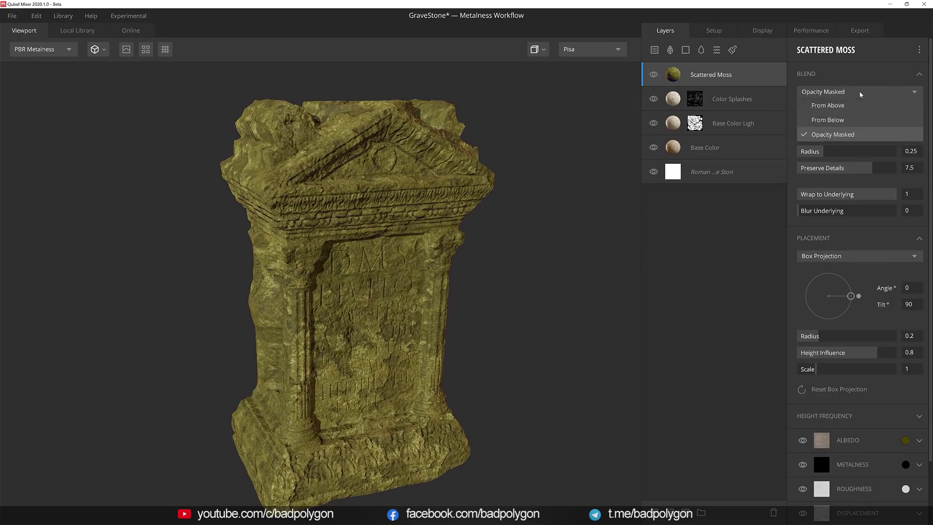
# Blend Scattered Moss From Below with threshold 0.816 and wrap 0.995.
pyautogui.click(859, 106)
pyautogui.moveTo(845, 136)
pyautogui.mouseDown()
pyautogui.moveTo(857, 135)
pyautogui.moveTo(846, 137)
pyautogui.mouseUp()
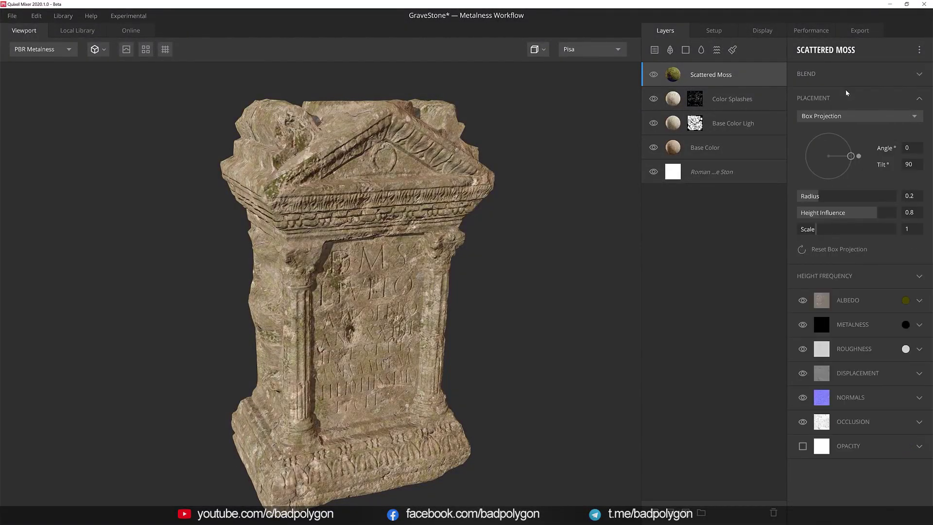
pyautogui.click(849, 92)
pyautogui.click(835, 119)
pyautogui.moveTo(844, 136)
pyautogui.mouseDown()
pyautogui.moveTo(876, 138)
pyautogui.moveTo(868, 139)
pyautogui.mouseUp()
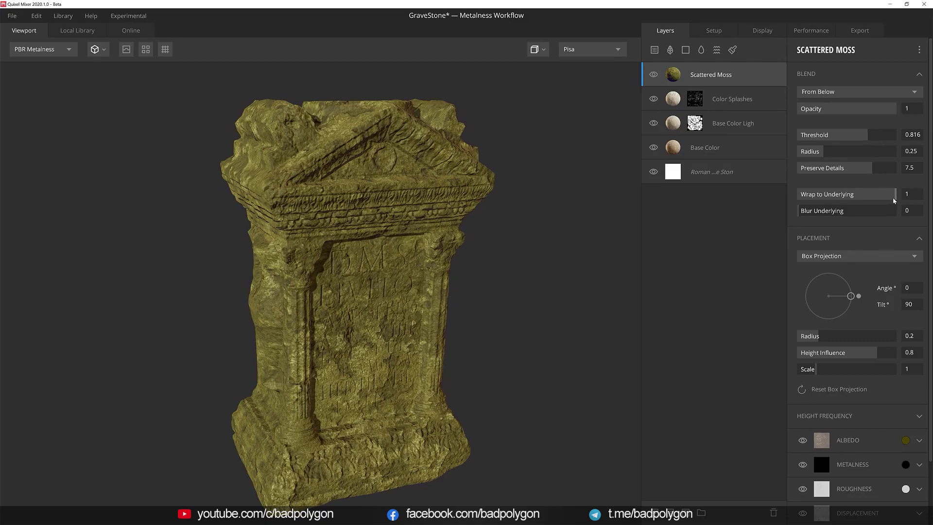
pyautogui.moveTo(896, 197); pyautogui.dragTo(895, 197)
# Set the moss scale to 0.424 and displacement strength to 3.234.
pyautogui.moveTo(817, 372); pyautogui.dragTo(804, 372)
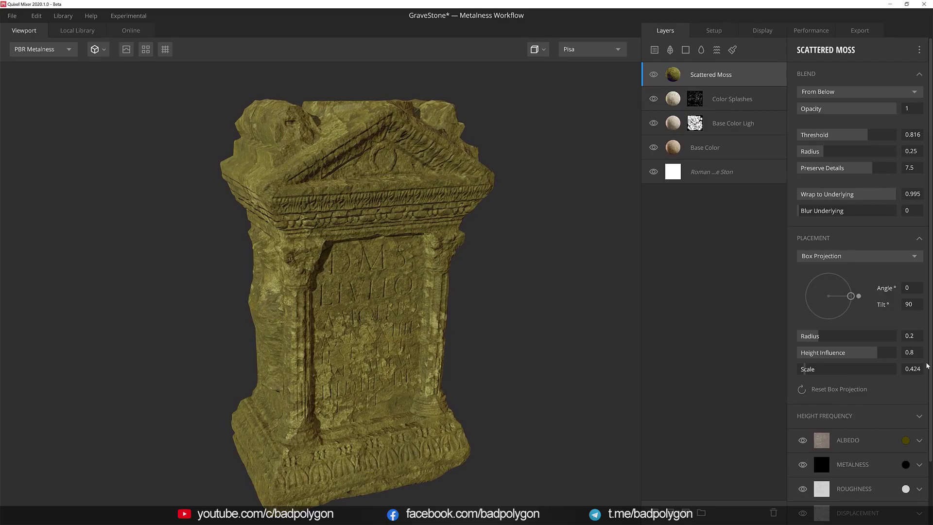
pyautogui.scroll(-2, 913, 390)
pyautogui.scroll(-1, 913, 413)
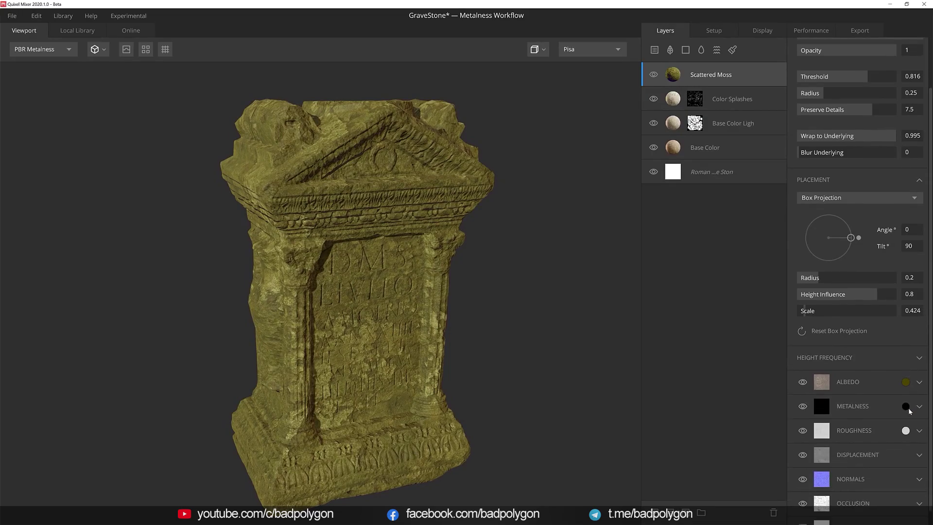
pyautogui.click(919, 440)
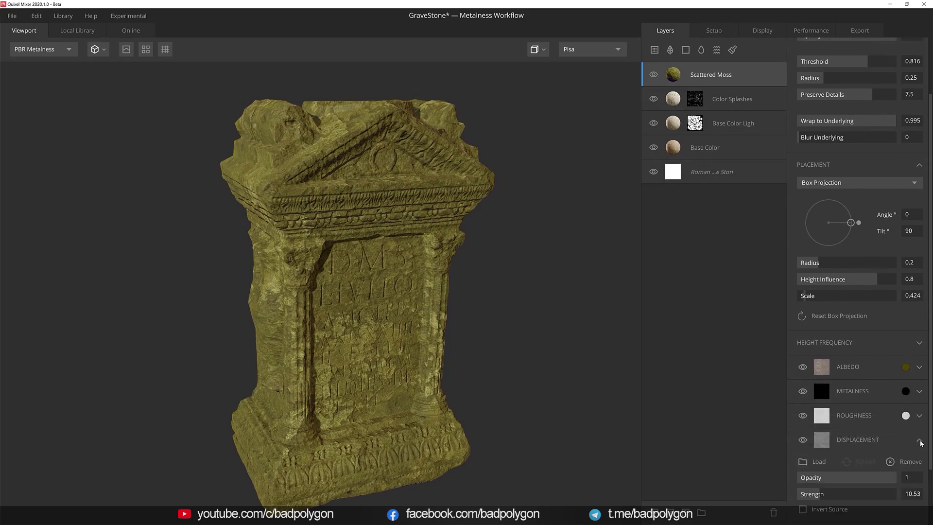
pyautogui.scroll(-2, 920, 444)
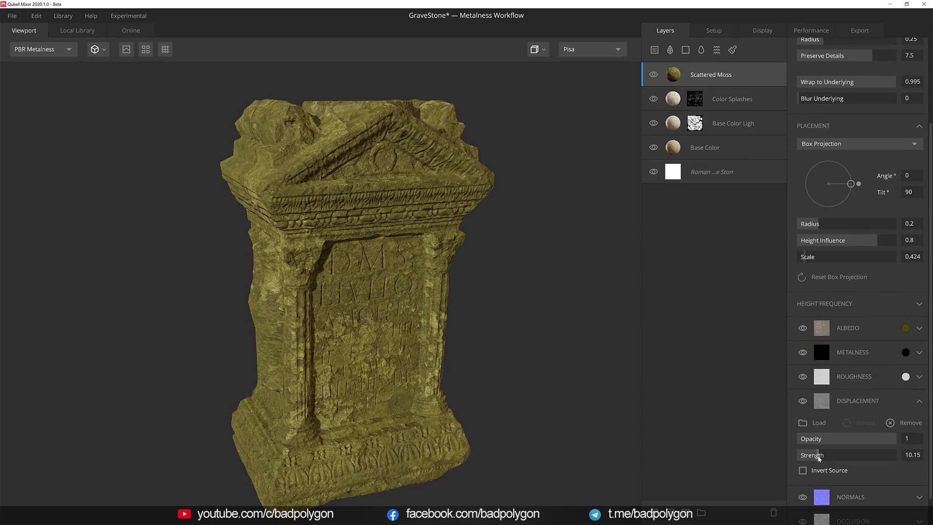
pyautogui.moveTo(819, 458); pyautogui.dragTo(806, 457)
pyautogui.write('3.234')
pyautogui.click(686, 513)
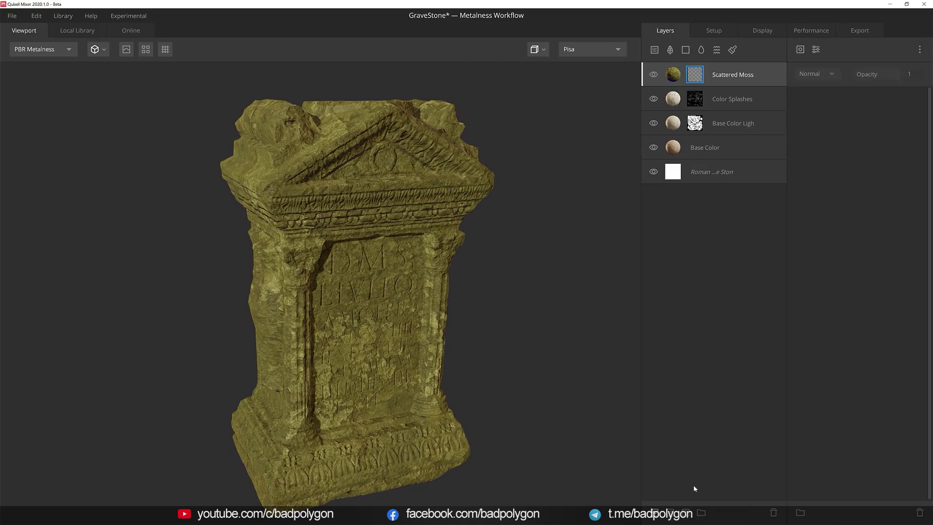
# Add a Map component sourced from the Scattered Moss layer's own Albedo.
pyautogui.click(800, 49)
pyautogui.click(818, 76)
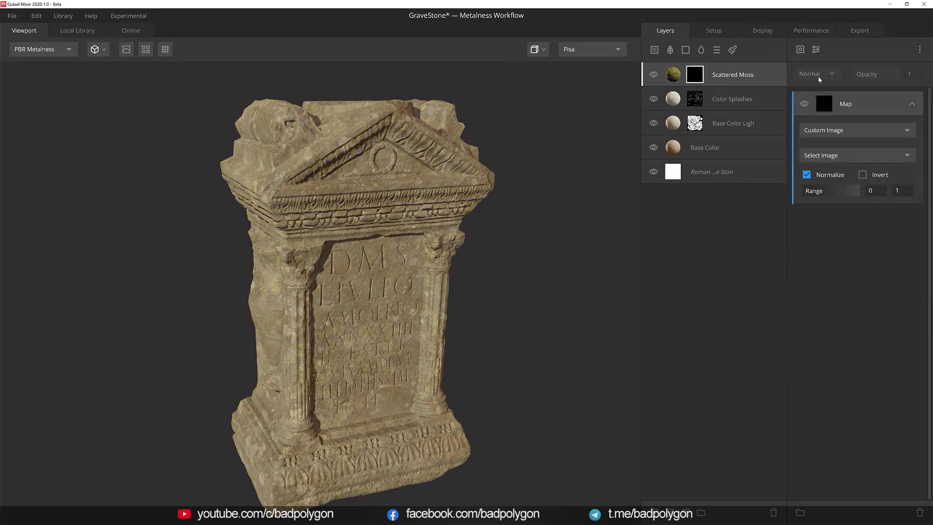
pyautogui.click(858, 131)
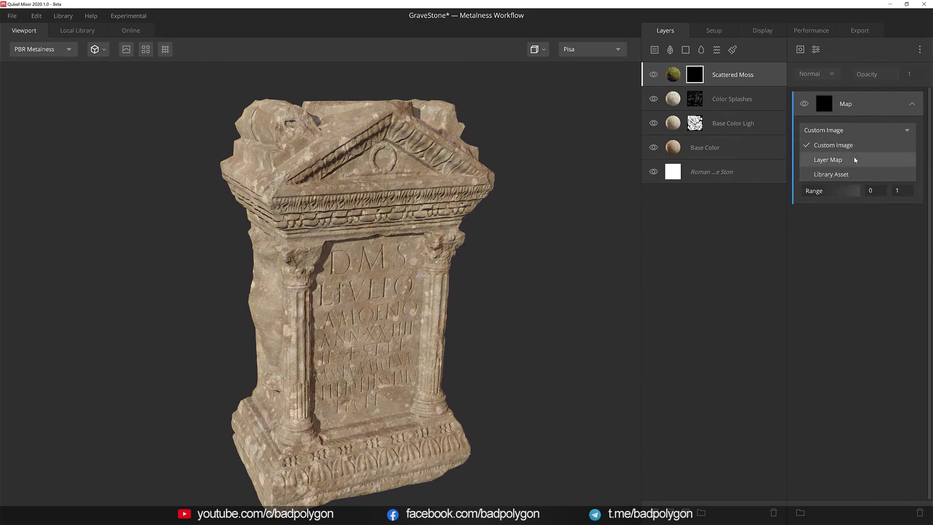
pyautogui.click(857, 158)
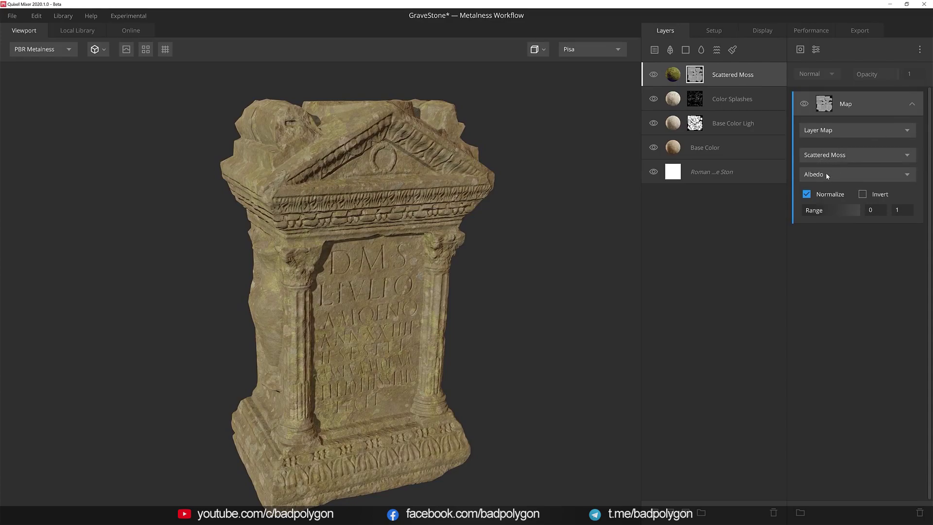
# View the layer mask and narrow its range to 0.629–0.655.
pyautogui.press('m')
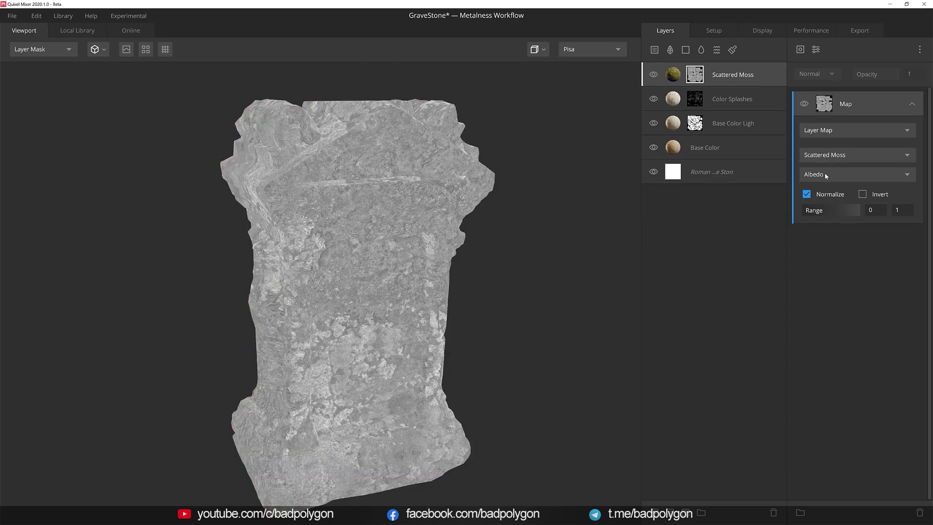
pyautogui.moveTo(806, 217); pyautogui.dragTo(841, 217)
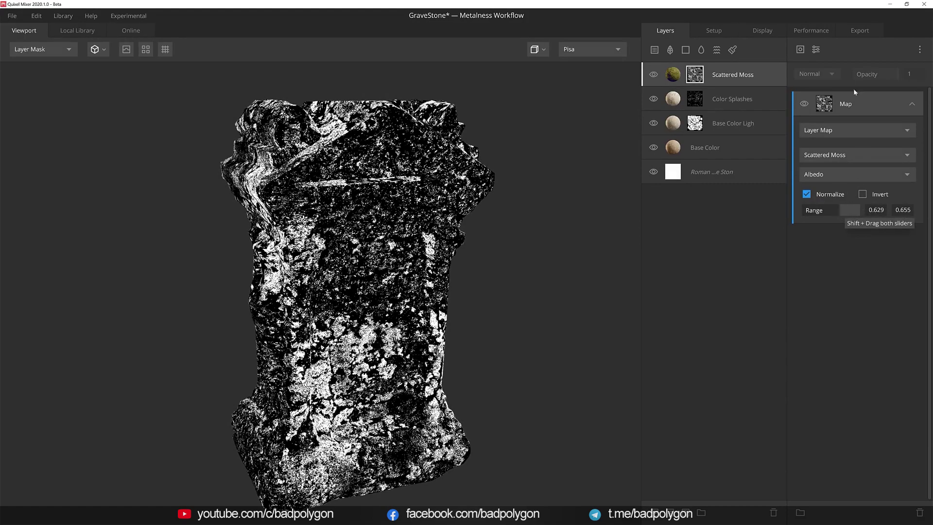
pyautogui.click(817, 49)
pyautogui.moveTo(821, 152)
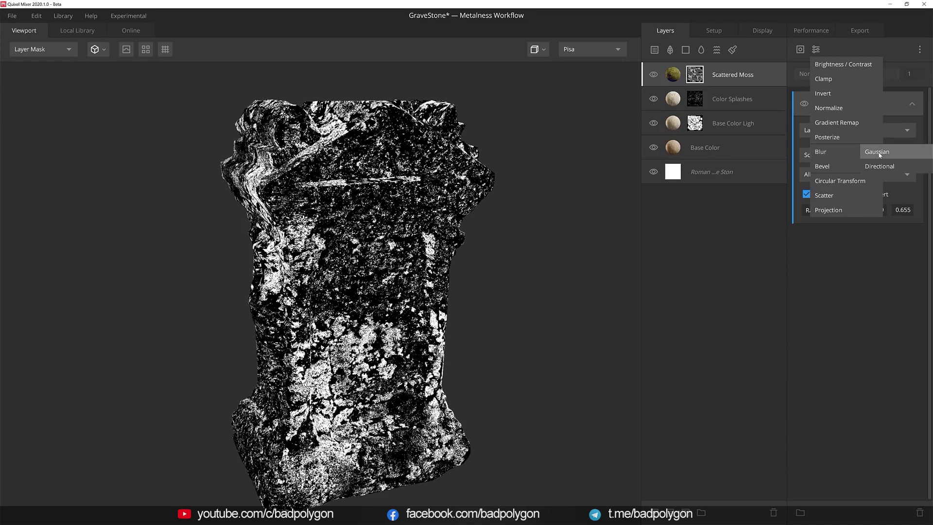
# Add a 0.011 Gaussian blur and a Gradient Remap of 0.063–0.905 to the moss mask.
pyautogui.click(882, 152)
pyautogui.moveTo(809, 139); pyautogui.dragTo(803, 141)
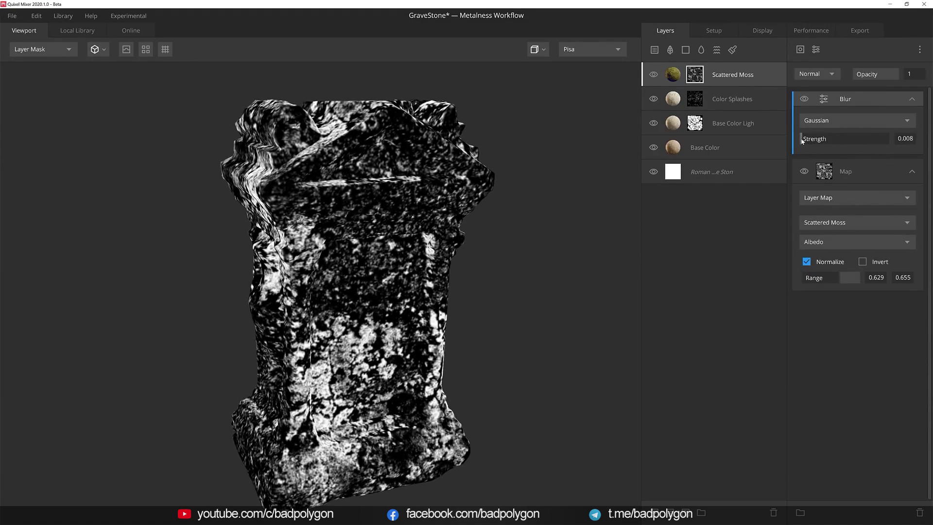
pyautogui.click(816, 52)
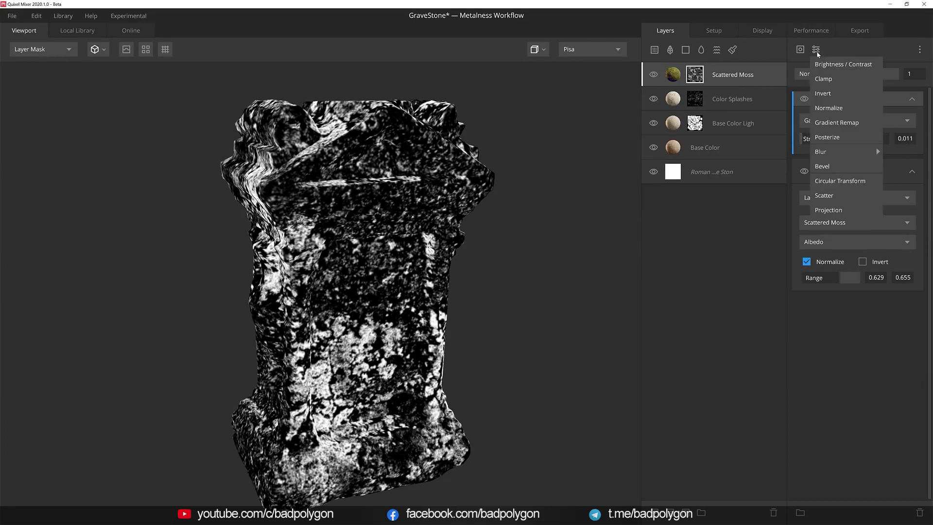
pyautogui.click(843, 125)
pyautogui.keyDown('shift'); pyautogui.moveTo(844, 127); pyautogui.dragTo(857, 123); pyautogui.keyUp('shift')
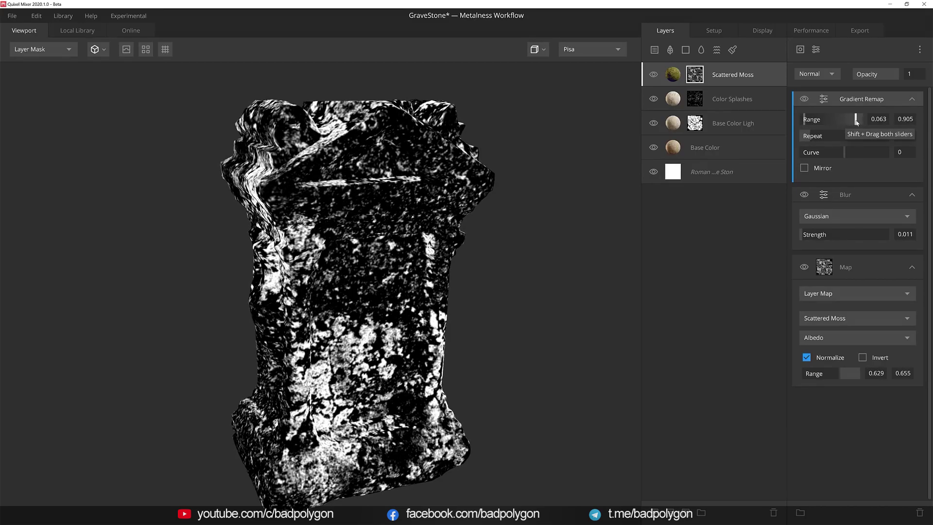
pyautogui.click(813, 139)
# Preview the moss on the stone, then set remap repeat 2 and curve 0.083.
pyautogui.scroll(2, 349, 238)
pyautogui.scroll(2, 349, 238)
pyautogui.scroll(2, 349, 238)
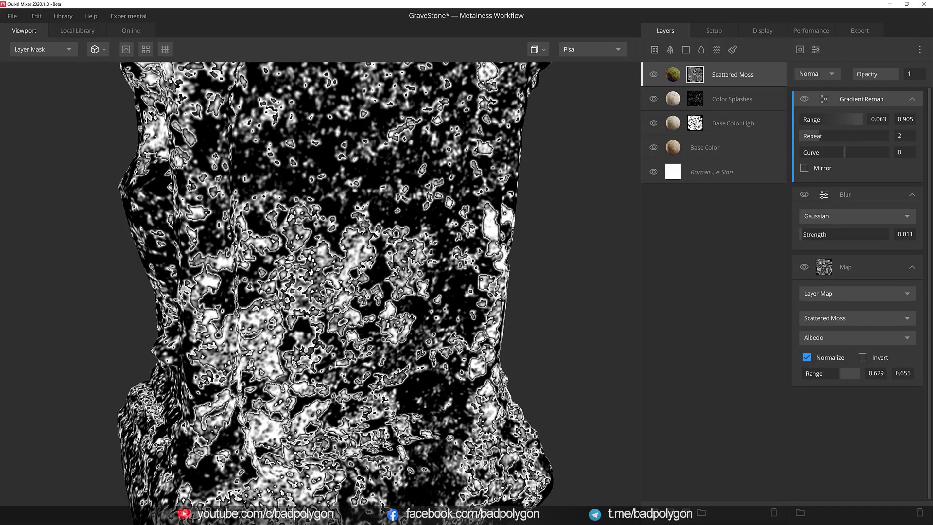
pyautogui.moveTo(452, 256); pyautogui.dragTo(446, 245)
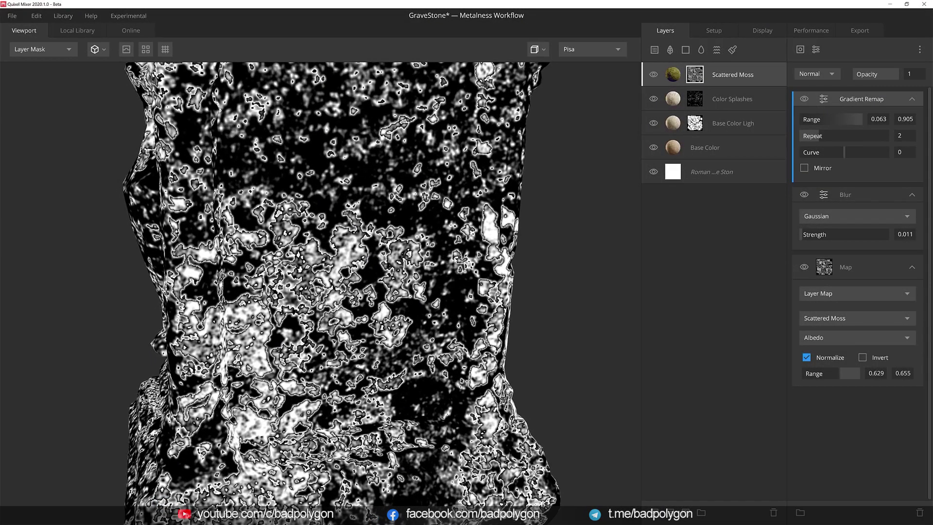
pyautogui.press('1')
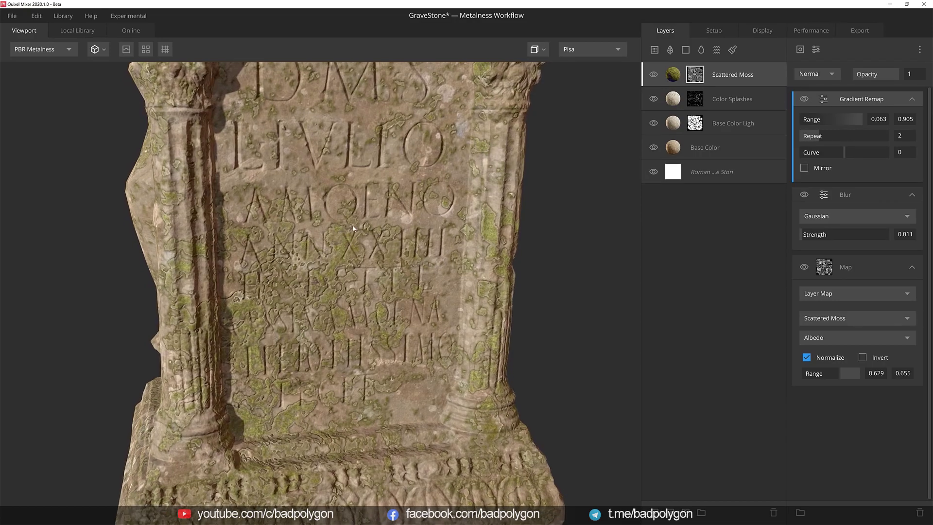
pyautogui.press('m')
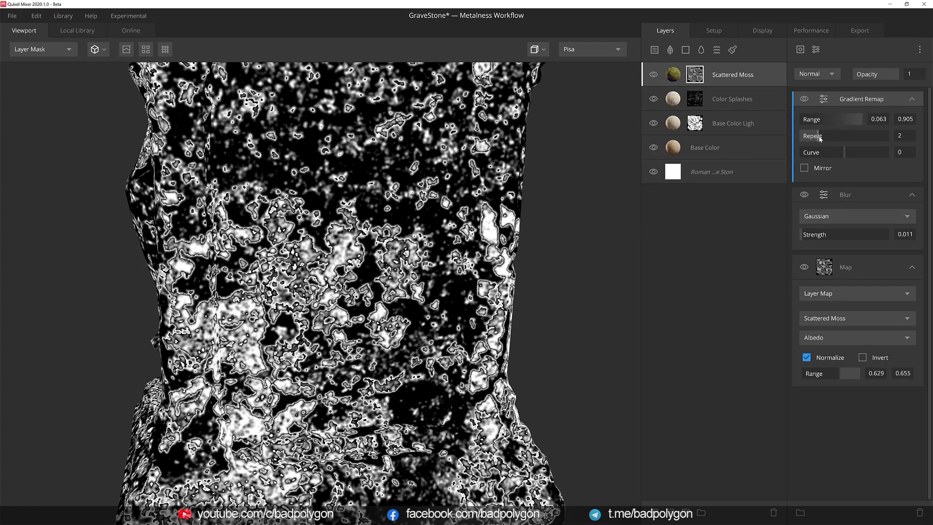
pyautogui.click(811, 139)
pyautogui.moveTo(811, 139); pyautogui.dragTo(818, 138)
pyautogui.moveTo(845, 153); pyautogui.dragTo(851, 158)
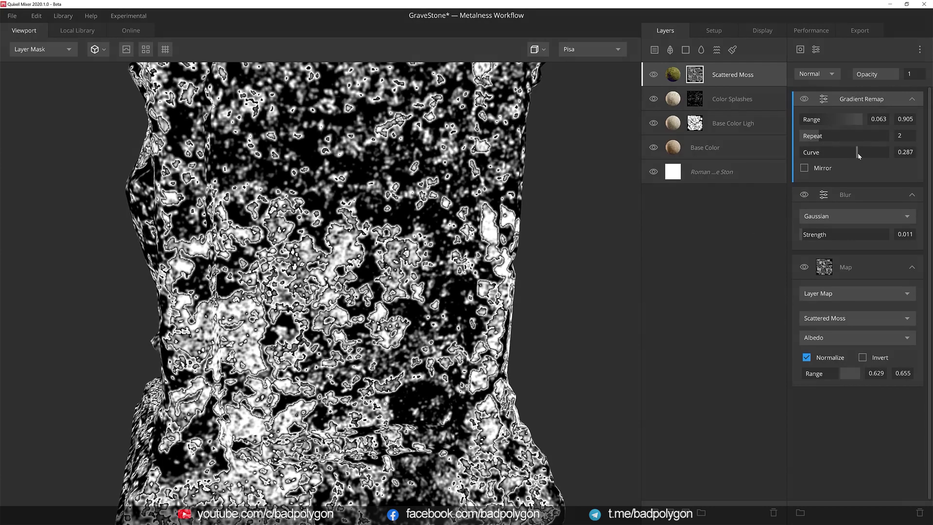
pyautogui.moveTo(852, 158); pyautogui.dragTo(850, 158)
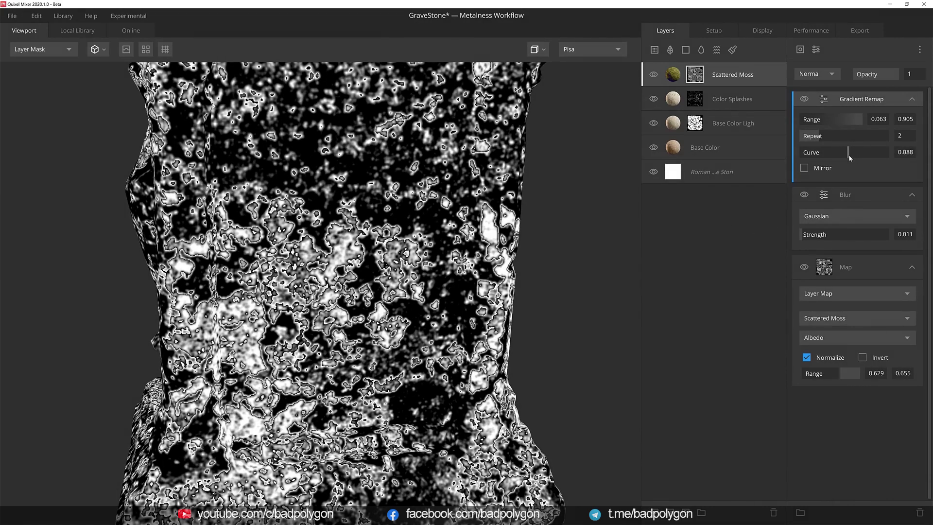
# Blend the moss layer with Overlay at 0.857 opacity.
pyautogui.click(819, 78)
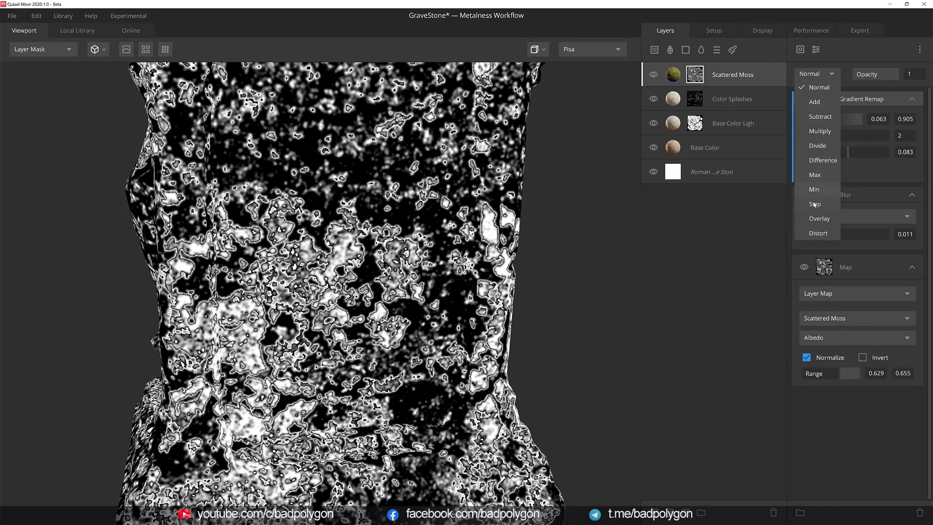
pyautogui.click(814, 218)
pyautogui.moveTo(899, 74); pyautogui.dragTo(891, 76)
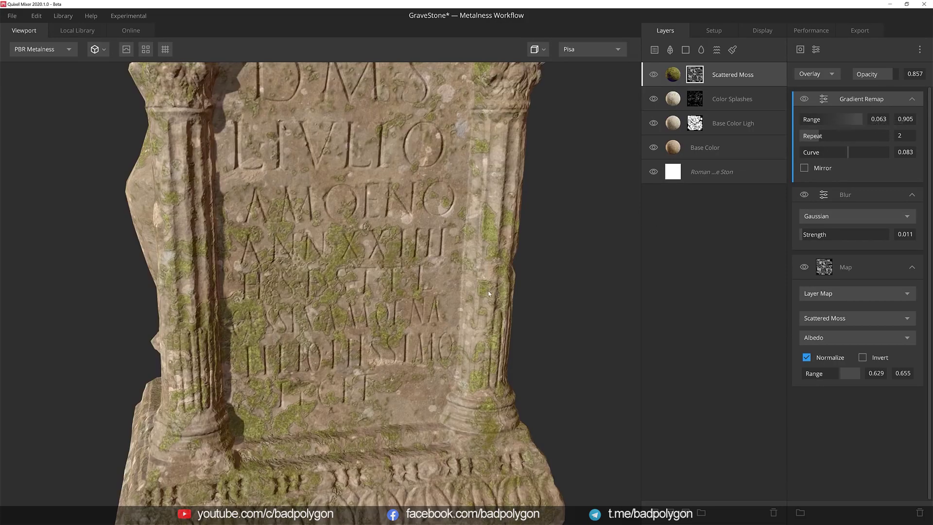
# Orbit to inspect the moss and save the gravestone project.
pyautogui.moveTo(488, 291); pyautogui.dragTo(409, 348)
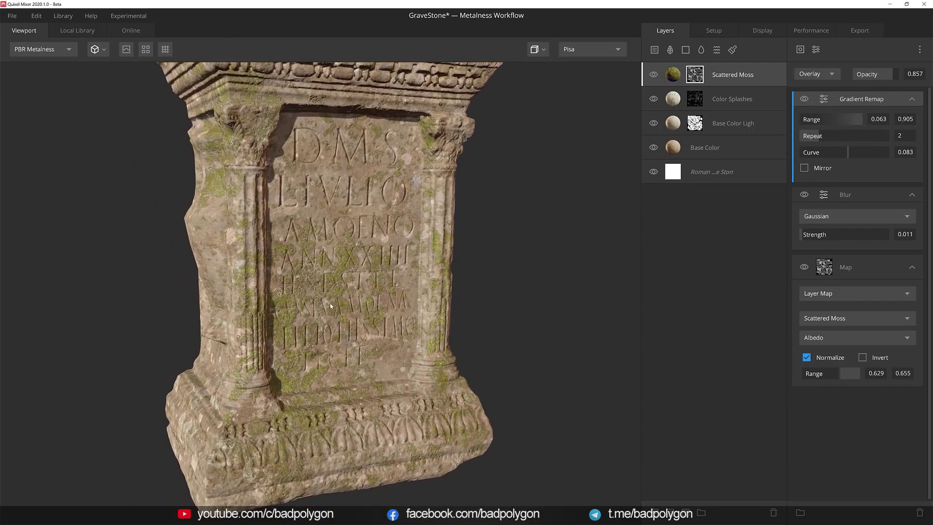
pyautogui.moveTo(409, 348); pyautogui.dragTo(331, 271)
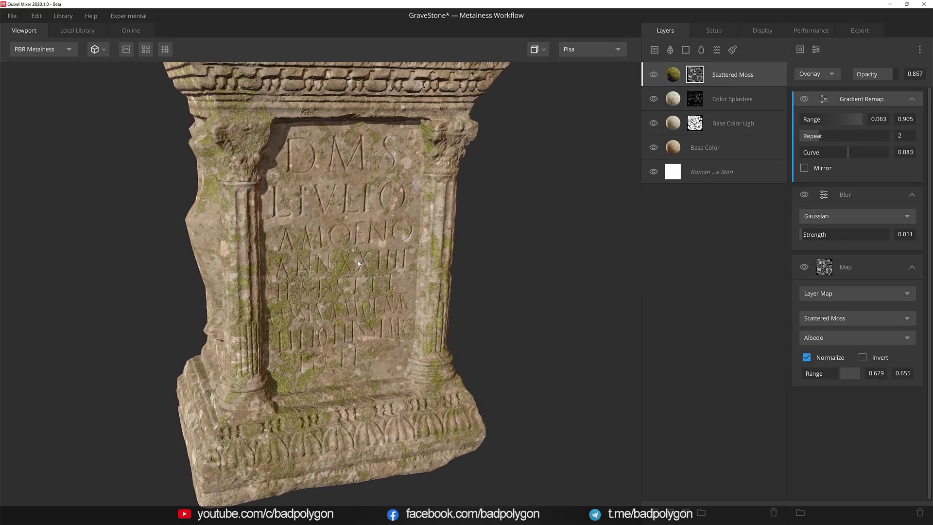
pyautogui.moveTo(358, 264)
pyautogui.mouseDown()
pyautogui.moveTo(376, 379)
pyautogui.moveTo(368, 367)
pyautogui.mouseUp()
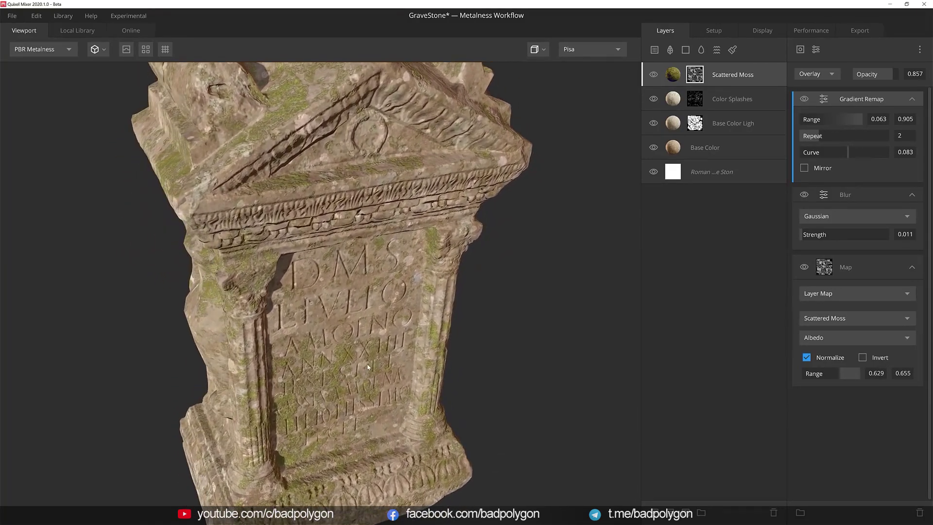
pyautogui.scroll(-3, 368, 367)
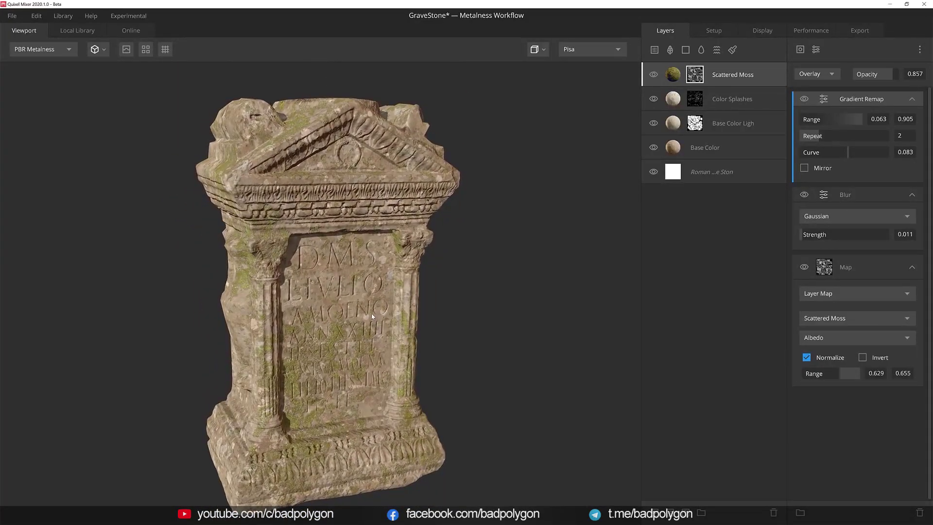
pyautogui.hotkey('ctrl', 's')
pyautogui.moveTo(373, 316); pyautogui.dragTo(559, 445)
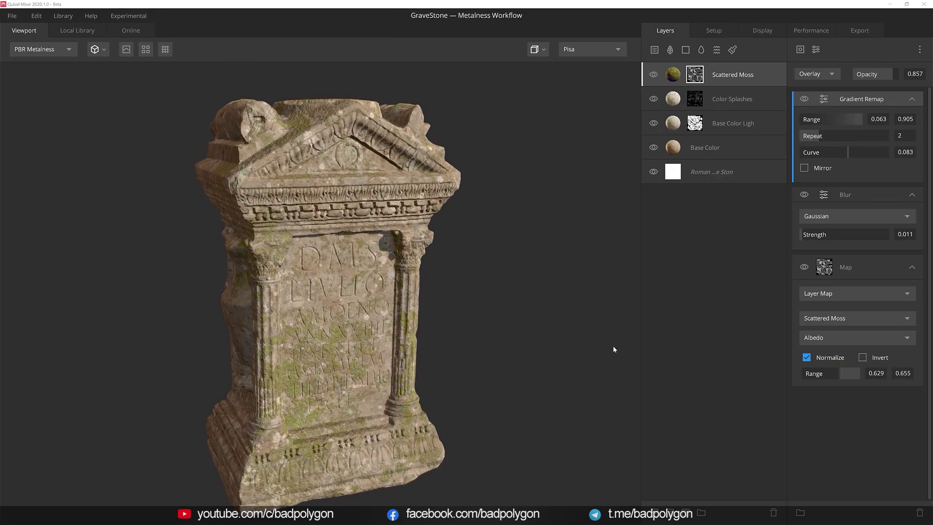
# Add a new solid layer named Miscoloration.
pyautogui.click(685, 50)
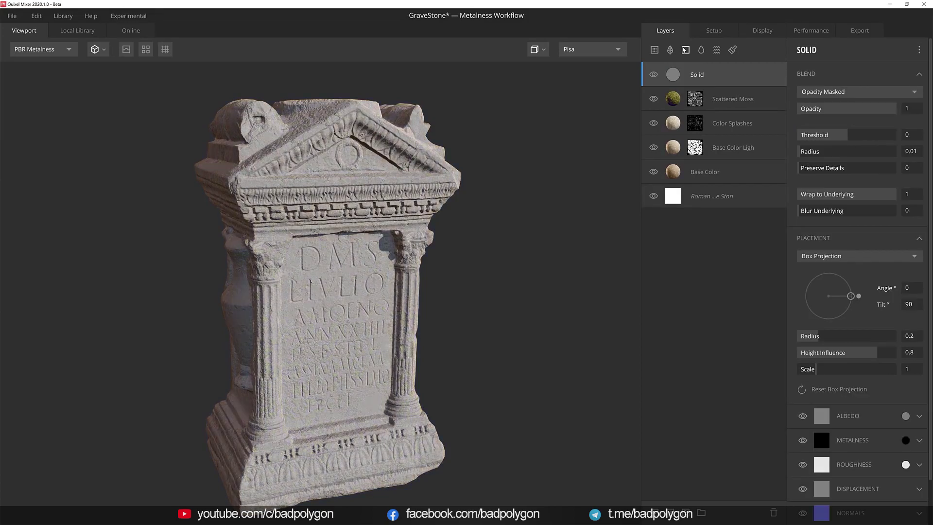
pyautogui.doubleClick(697, 75)
pyautogui.write('Miscoloration')
pyautogui.press('Return')
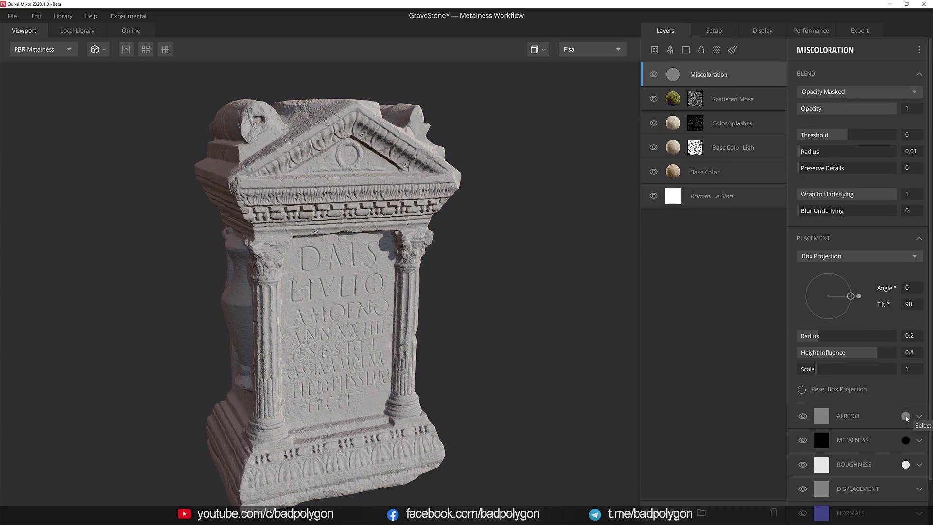
# Tint Miscoloration olive-yellow 5E5A10 at 0.751 opacity and give it a mask.
pyautogui.click(907, 416)
pyautogui.click(554, 288)
pyautogui.write('5E5A10')
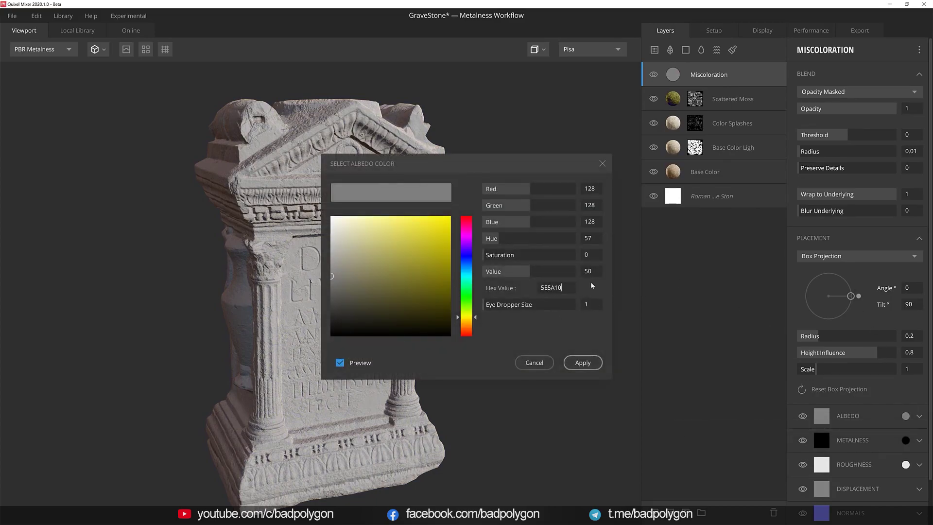
pyautogui.press('Return')
pyautogui.click(583, 363)
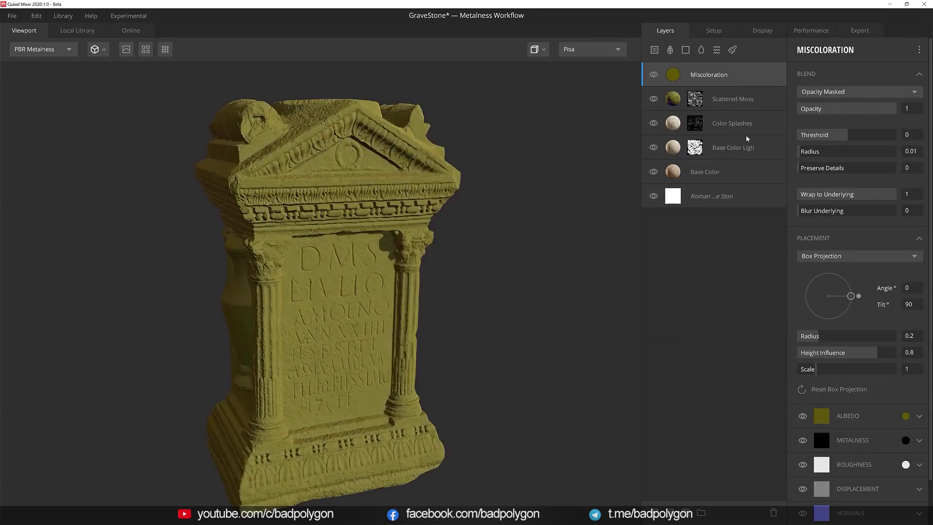
pyautogui.moveTo(897, 109); pyautogui.dragTo(872, 110)
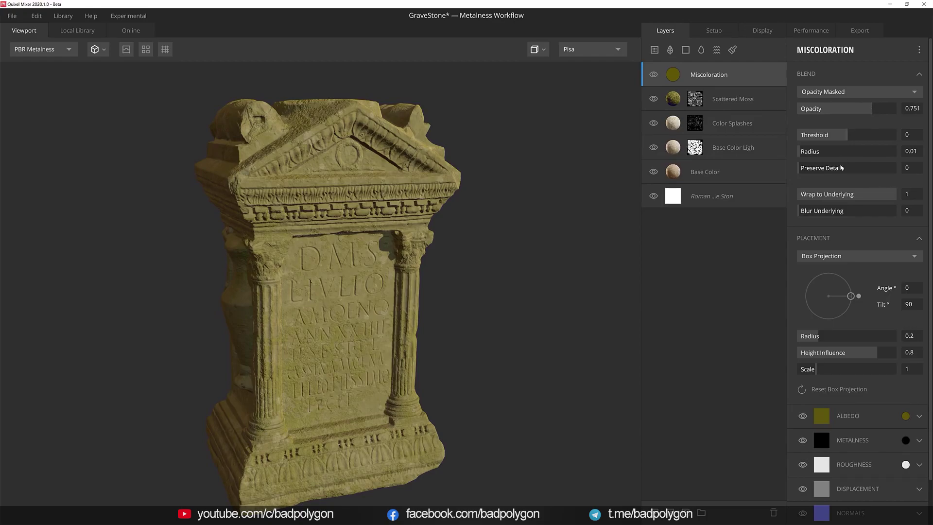
pyautogui.click(686, 512)
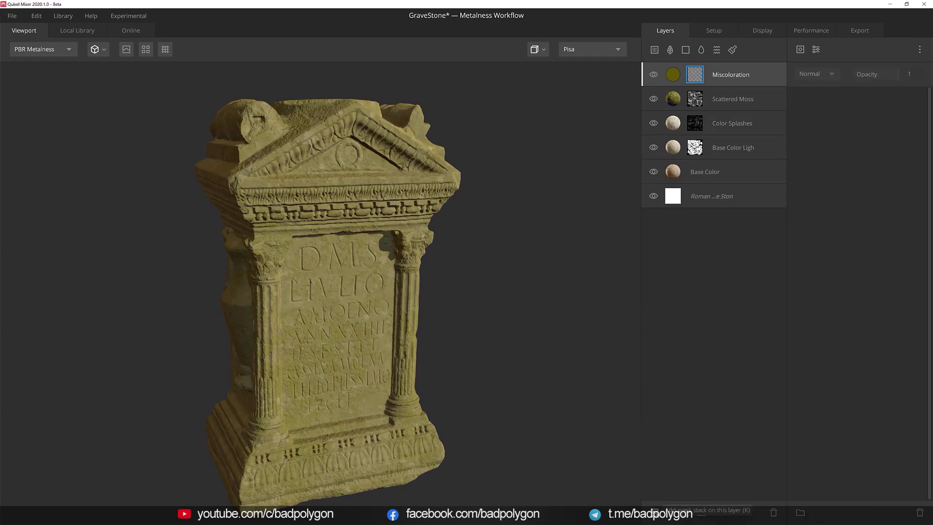
# Add a Normal mask component with tilt 0 and range 0.706–0.714.
pyautogui.click(800, 49)
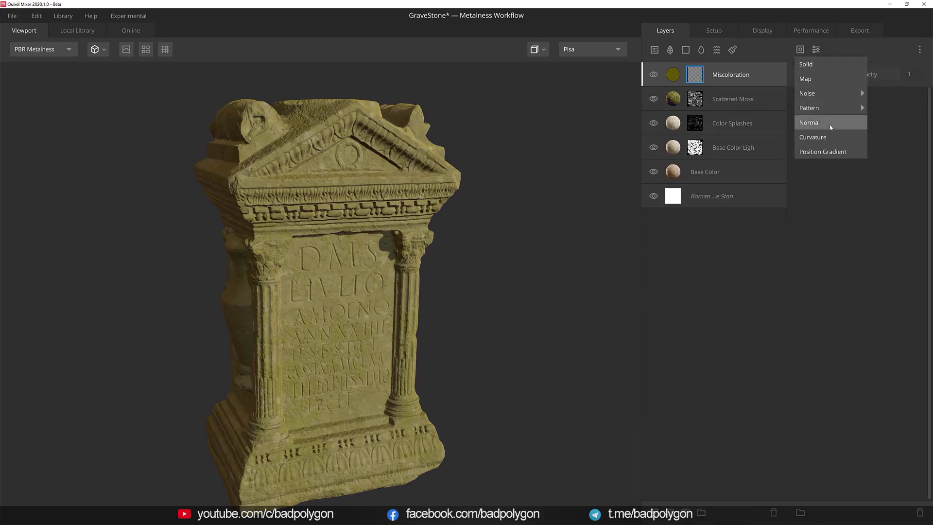
pyautogui.click(828, 122)
pyautogui.moveTo(853, 153); pyautogui.dragTo(831, 152)
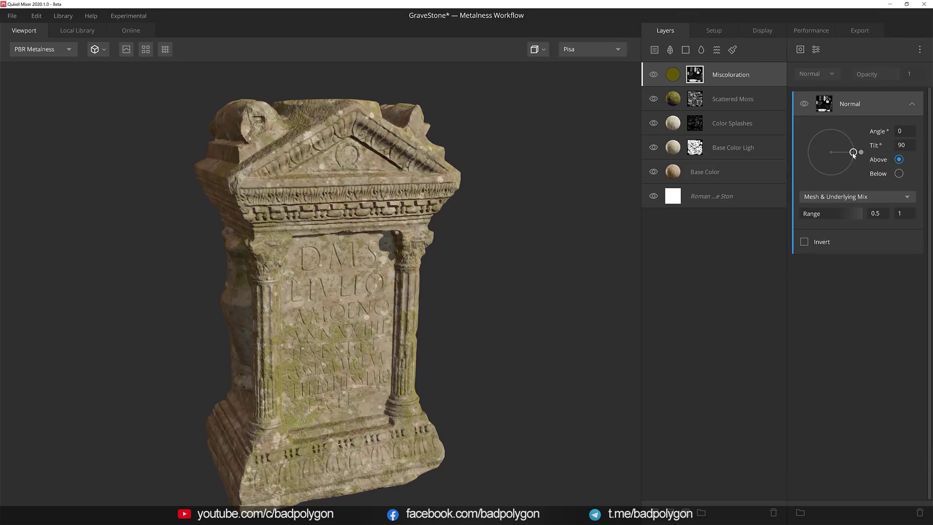
pyautogui.moveTo(831, 214); pyautogui.dragTo(844, 217)
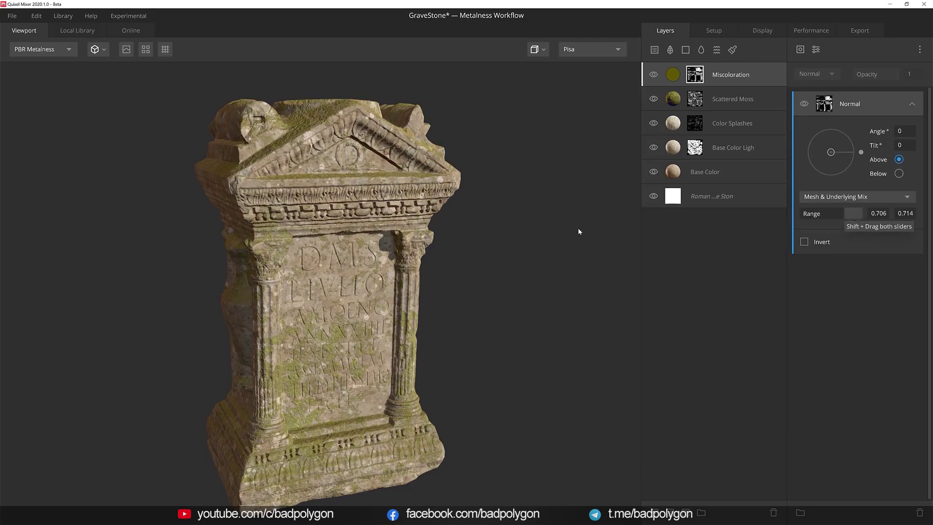
pyautogui.press('m')
pyautogui.moveTo(451, 253); pyautogui.dragTo(276, 206)
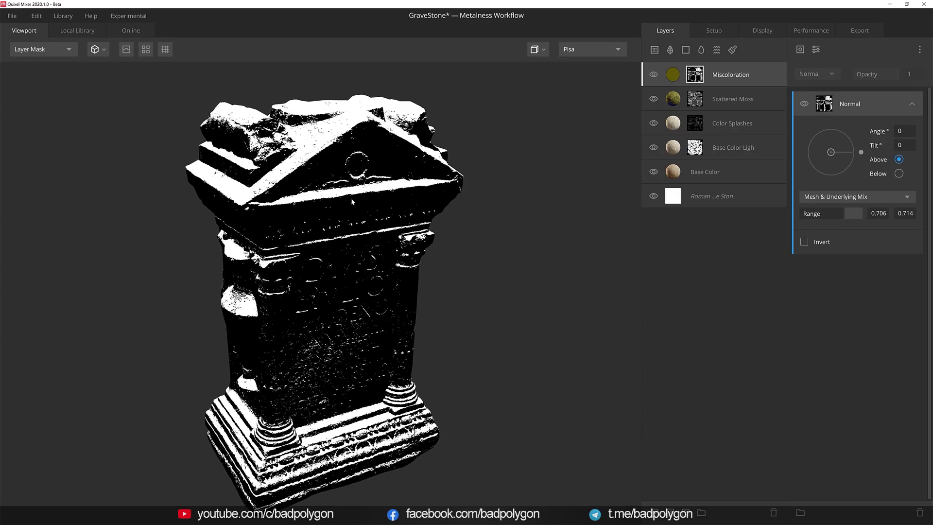
# Soften the mask with a 0.006 Gaussian blur.
pyautogui.click(812, 49)
pyautogui.moveTo(821, 152)
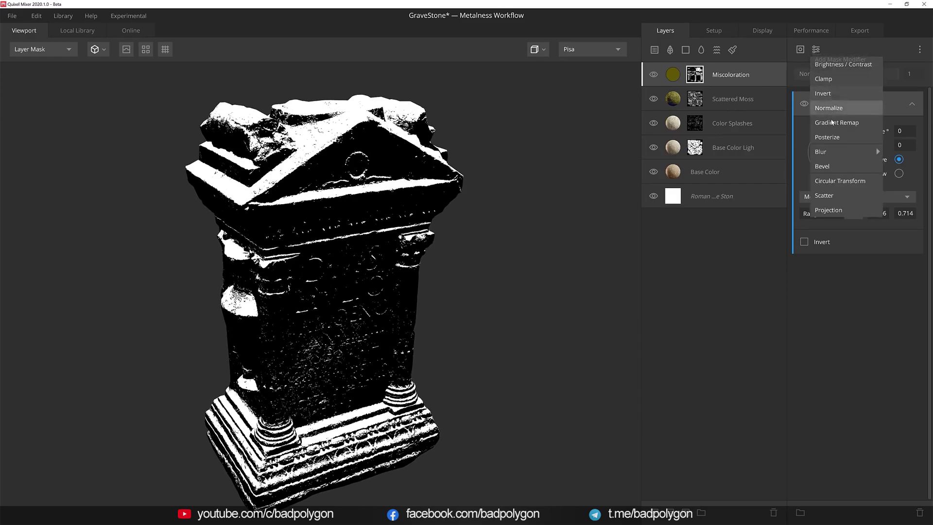
pyautogui.click(878, 152)
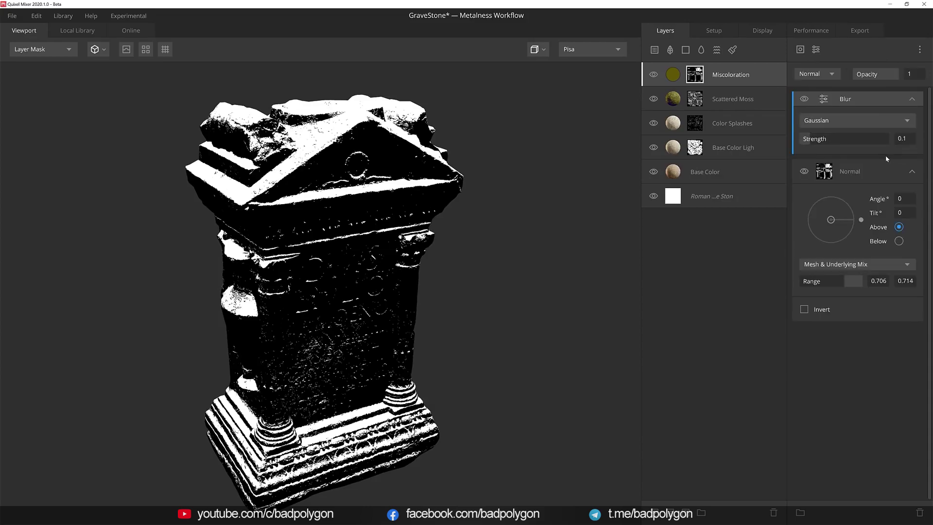
pyautogui.moveTo(821, 143); pyautogui.dragTo(803, 139)
pyautogui.moveTo(802, 140); pyautogui.dragTo(801, 140)
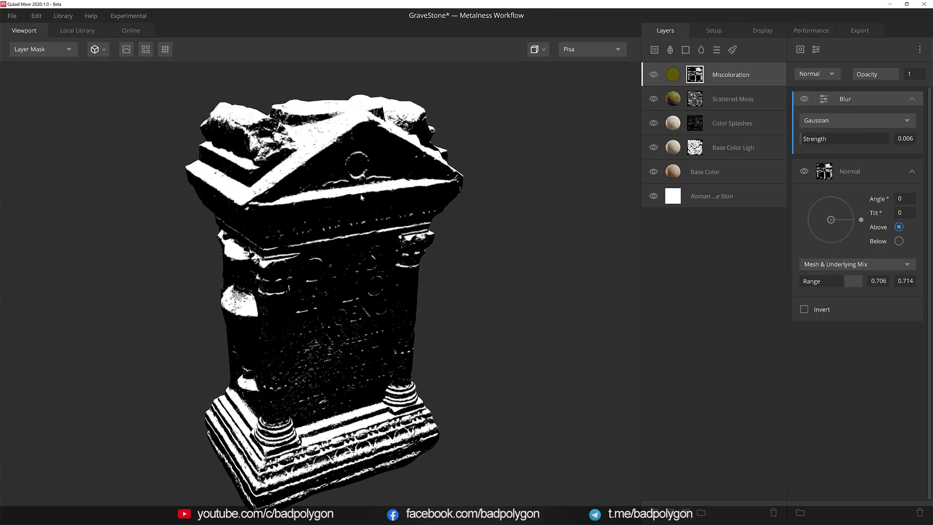
# Multiply Perlin noise (seed 78, frequency 14.06, 7 octaves) into the Miscoloration mask.
pyautogui.click(801, 49)
pyautogui.moveTo(808, 94)
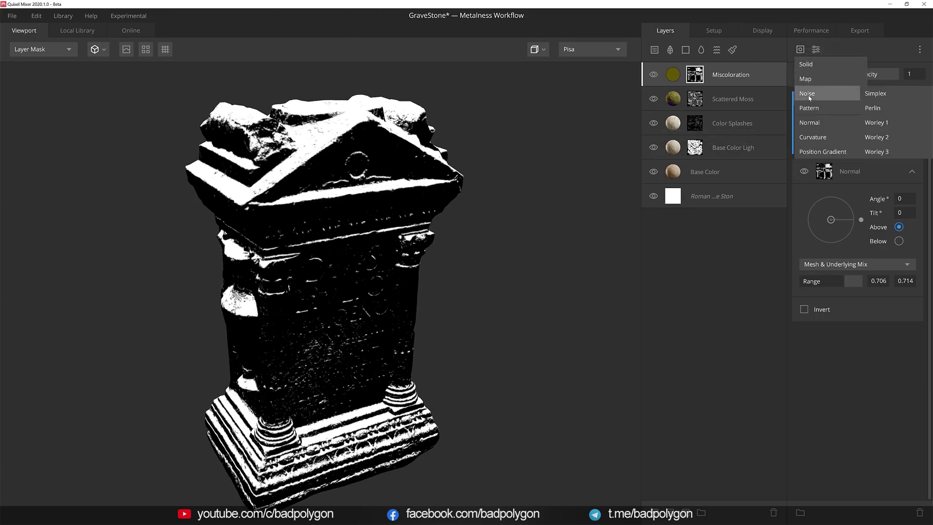
pyautogui.click(874, 108)
pyautogui.moveTo(857, 158); pyautogui.dragTo(879, 158)
pyautogui.moveTo(822, 175)
pyautogui.mouseDown()
pyautogui.moveTo(841, 174)
pyautogui.moveTo(863, 193)
pyautogui.mouseUp()
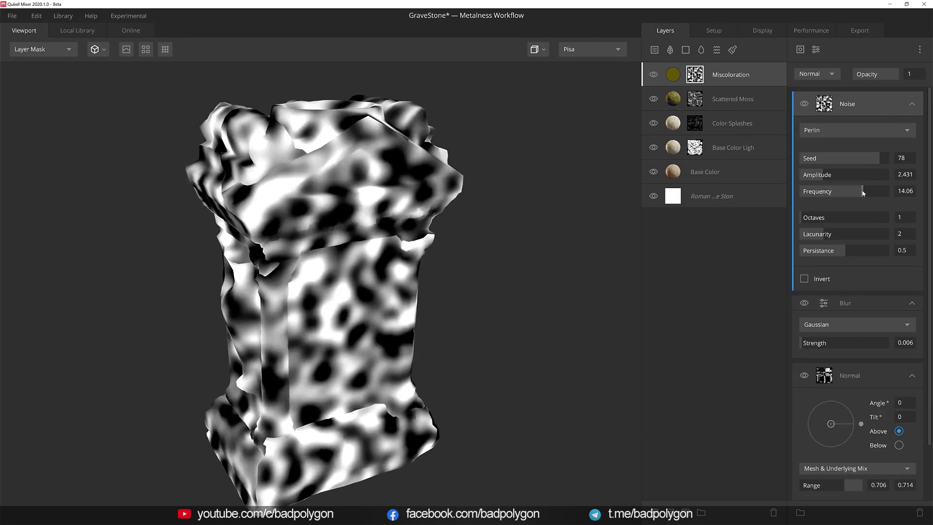
pyautogui.moveTo(807, 218); pyautogui.dragTo(860, 217)
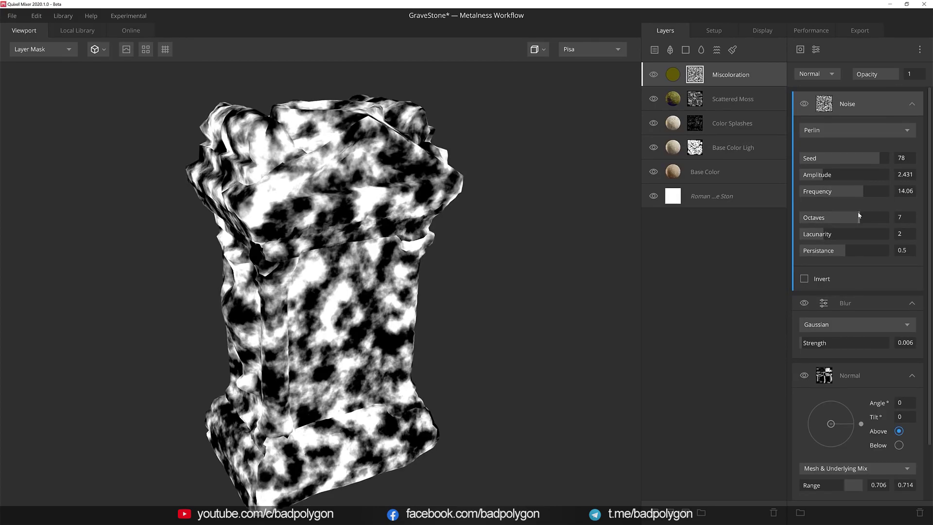
pyautogui.click(810, 74)
pyautogui.click(817, 146)
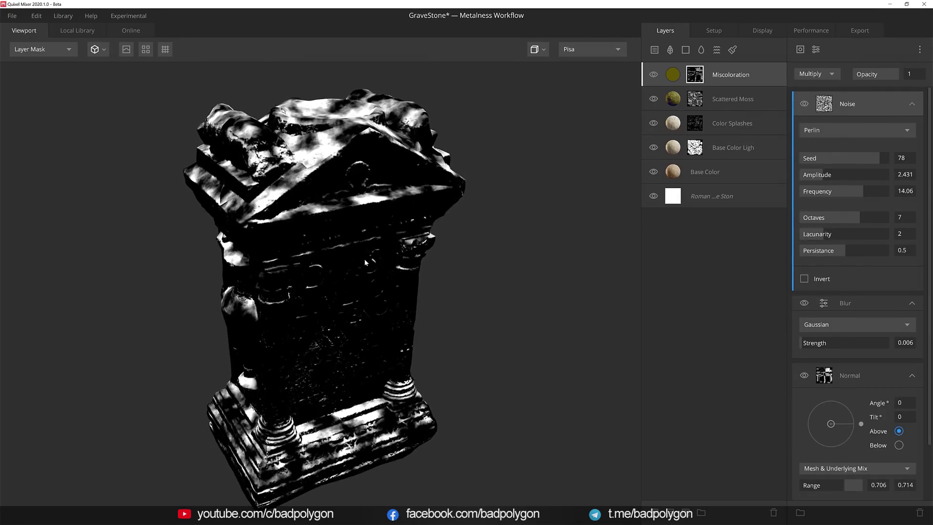
# Lower the noise opacity to 0.236 and return to the full textured view.
pyautogui.moveTo(365, 262); pyautogui.dragTo(377, 231)
pyautogui.press('m')
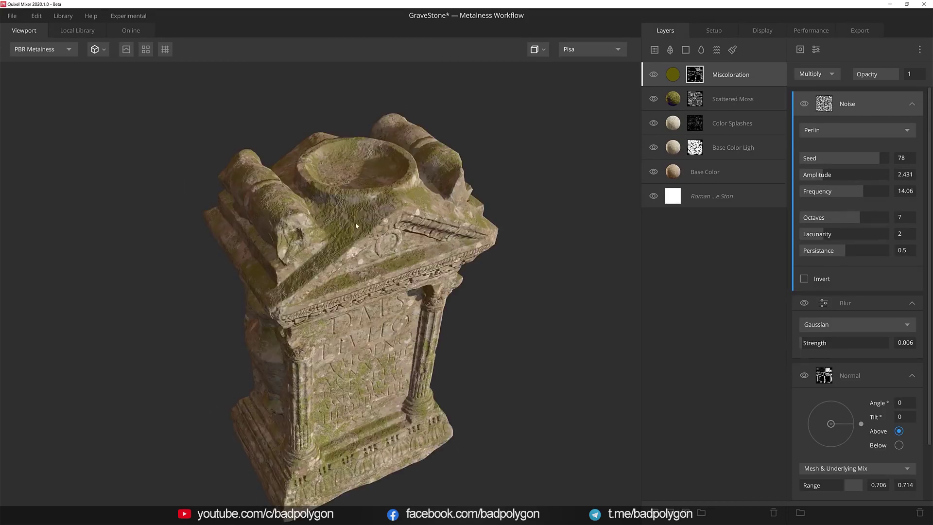
pyautogui.moveTo(365, 229); pyautogui.dragTo(368, 224)
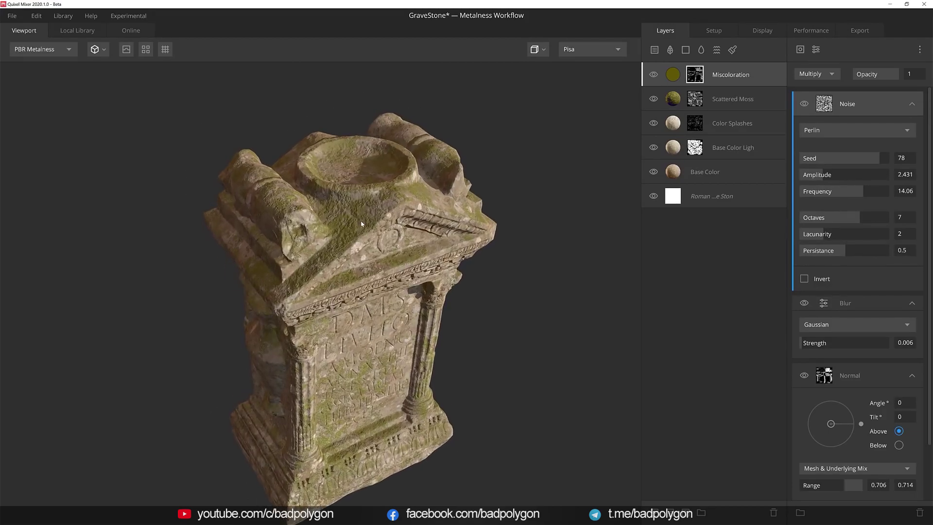
pyautogui.press('m')
pyautogui.moveTo(894, 77); pyautogui.dragTo(867, 76)
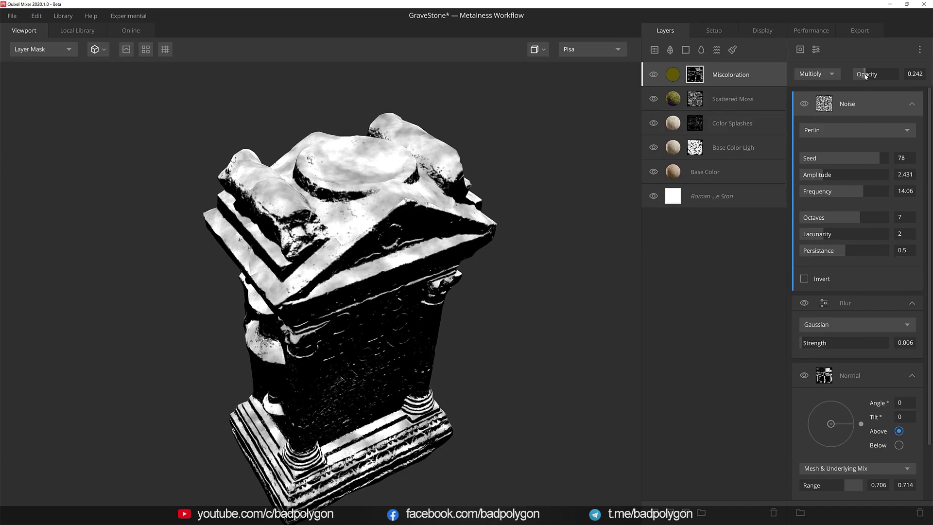
pyautogui.moveTo(534, 209)
pyautogui.mouseDown()
pyautogui.moveTo(512, 223)
pyautogui.moveTo(359, 191)
pyautogui.moveTo(311, 214)
pyautogui.moveTo(342, 177)
pyautogui.mouseUp()
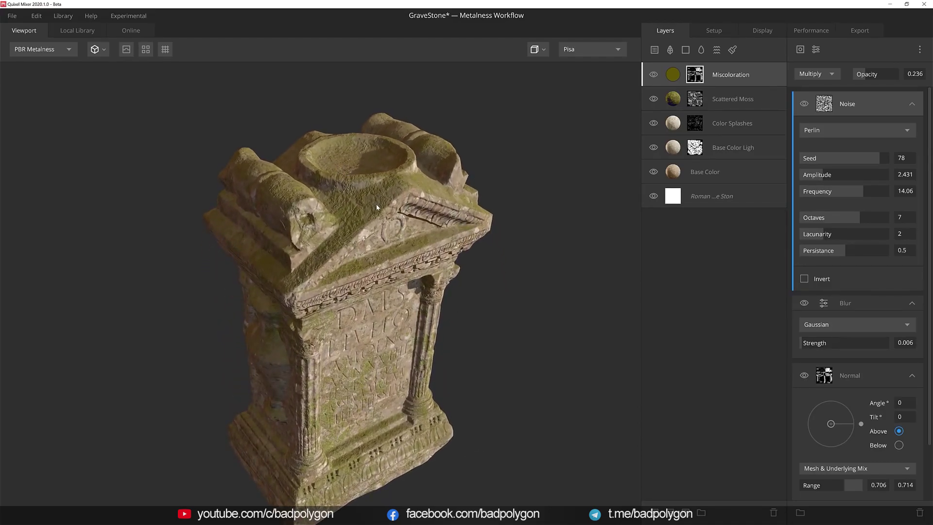
pyautogui.press('m')
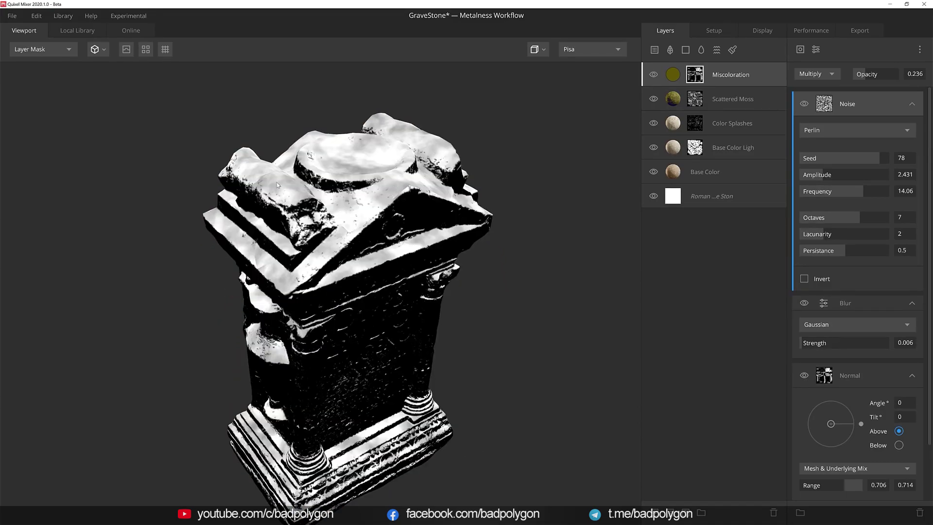
pyautogui.moveTo(385, 250); pyautogui.dragTo(382, 240)
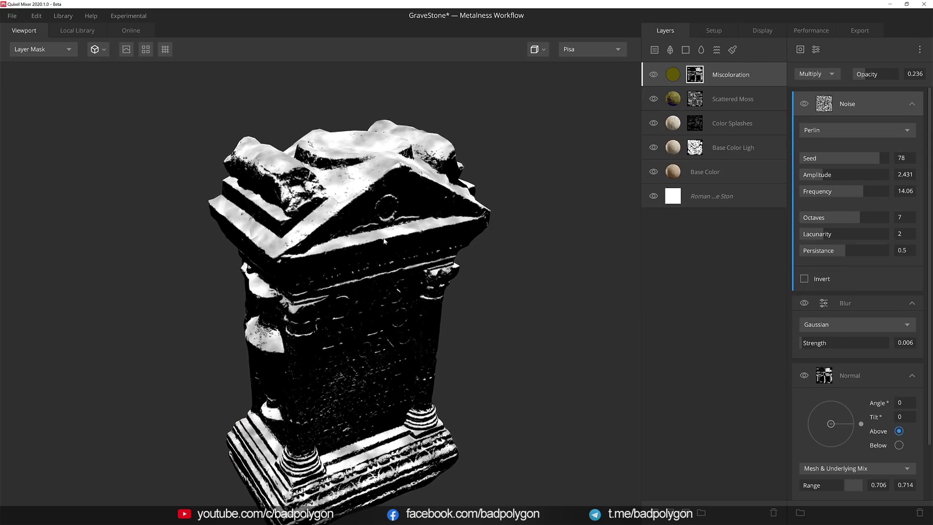
pyautogui.press('m')
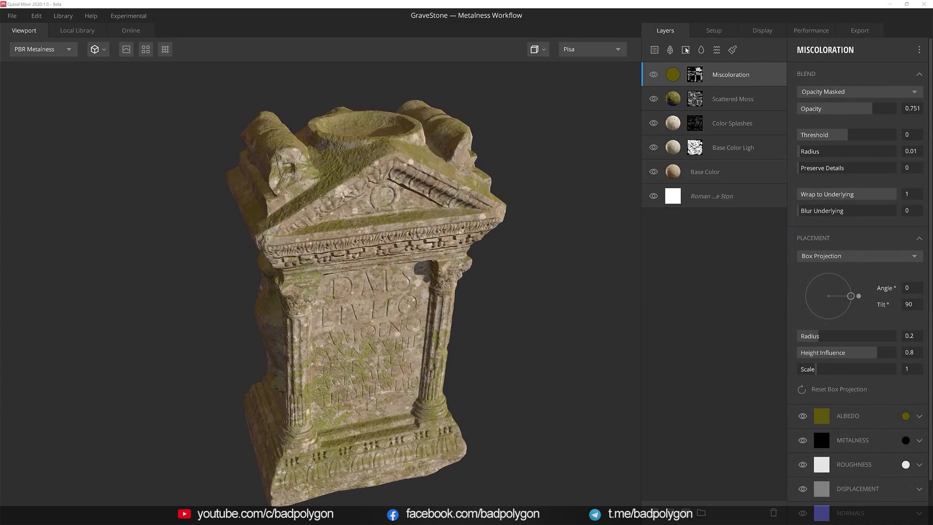
# Add a new solid layer named Moss Overlay.
pyautogui.click(686, 50)
pyautogui.write('Moss Overlay')
pyautogui.press('Return')
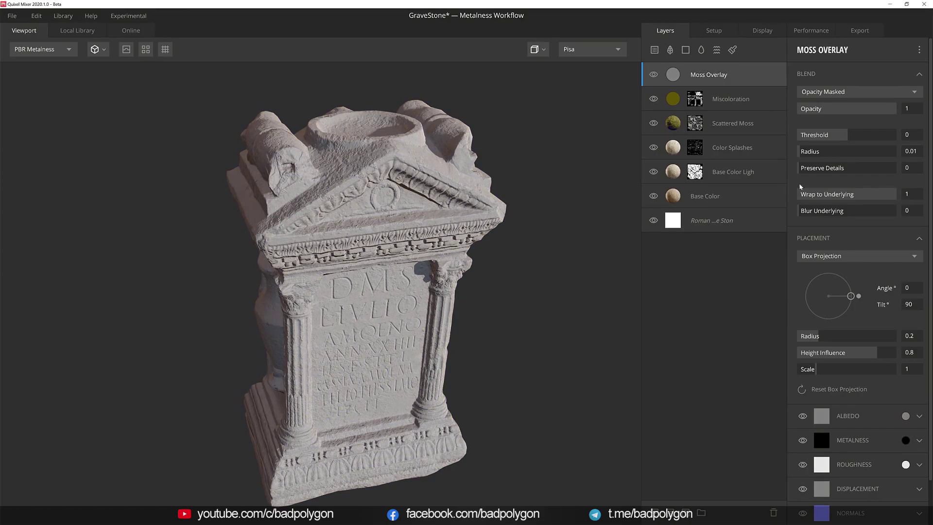
# Tint Moss Overlay olive 4c4a0c at 0.602 opacity and give it a mask.
pyautogui.click(905, 416)
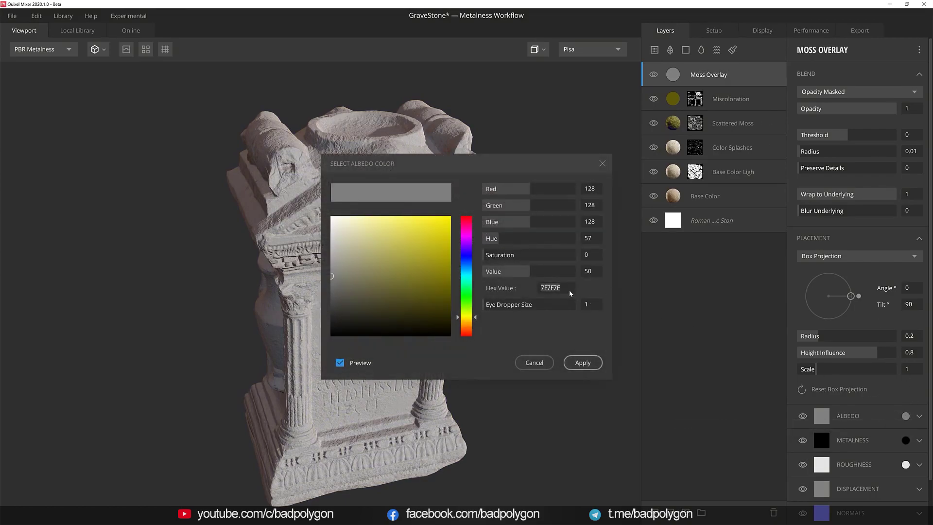
pyautogui.click(571, 293)
pyautogui.write('4c4a0c')
pyautogui.press('Return')
pyautogui.click(583, 362)
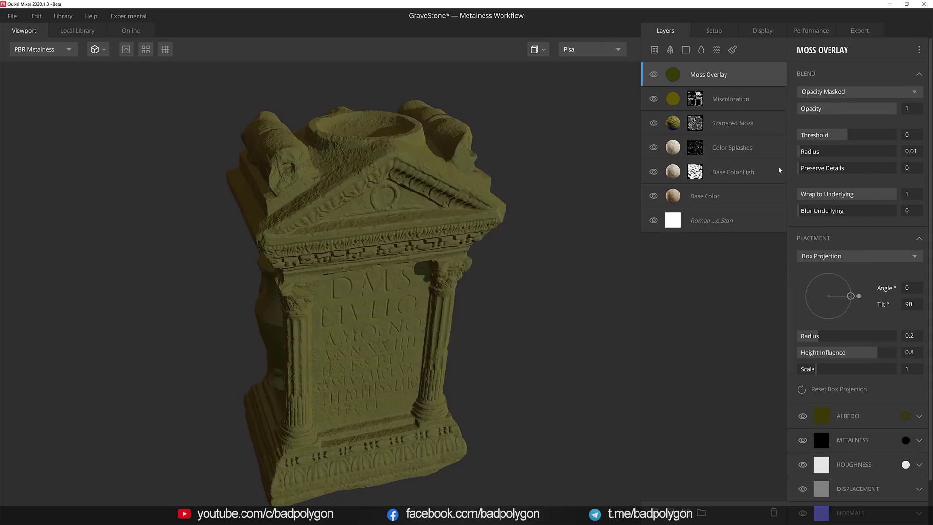
pyautogui.moveTo(898, 115); pyautogui.dragTo(857, 111)
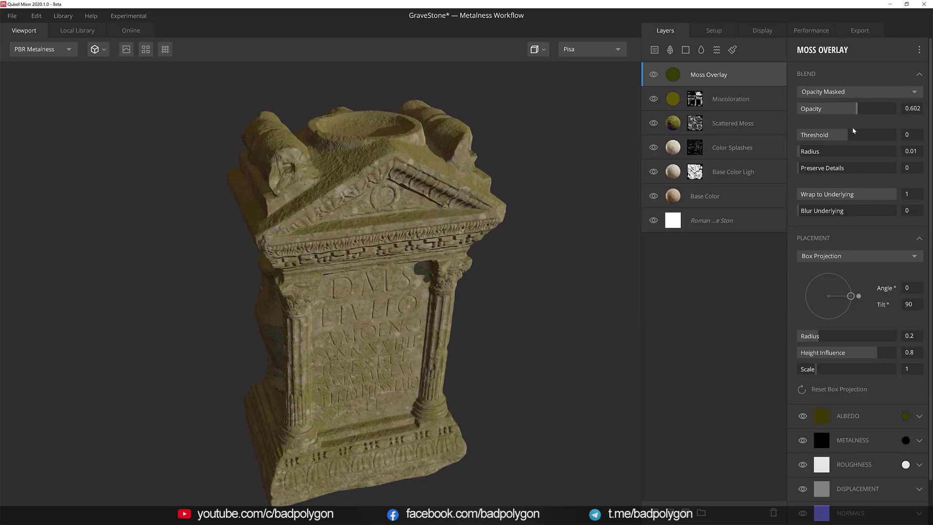
pyautogui.click(686, 513)
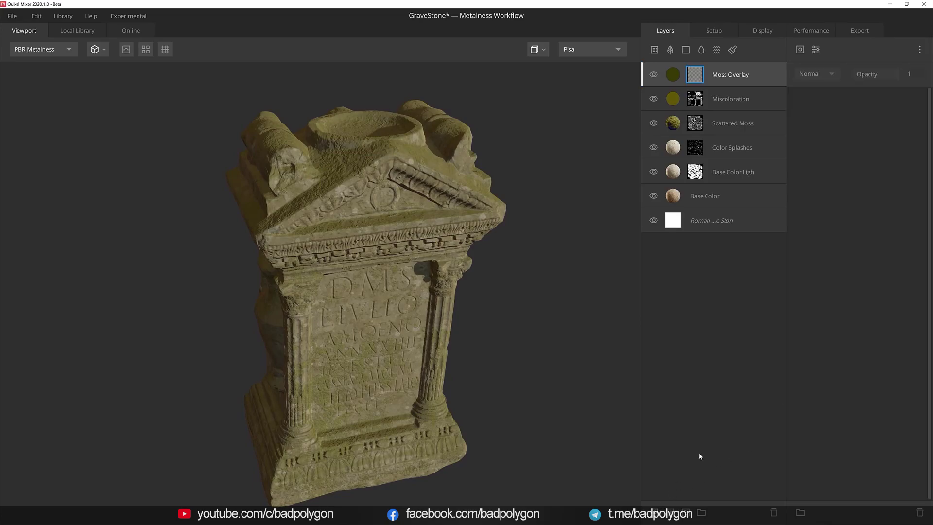
# Mask Moss Overlay with an inverted Position Gradient, tilt 0, direction Above.
pyautogui.click(800, 49)
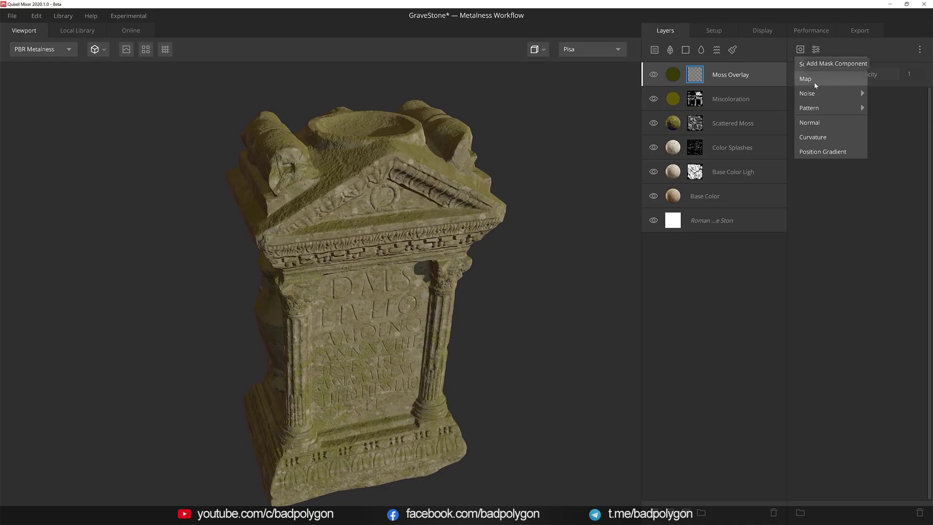
pyautogui.click(828, 152)
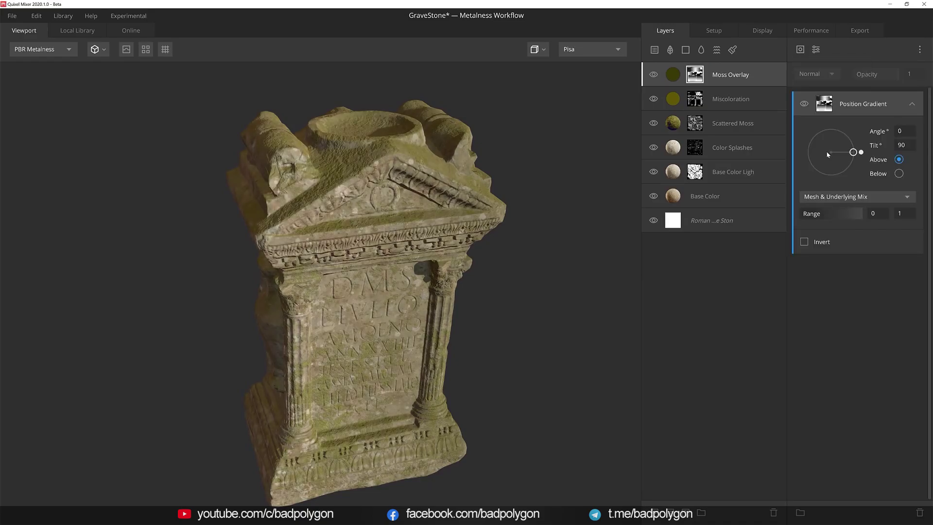
pyautogui.press('m')
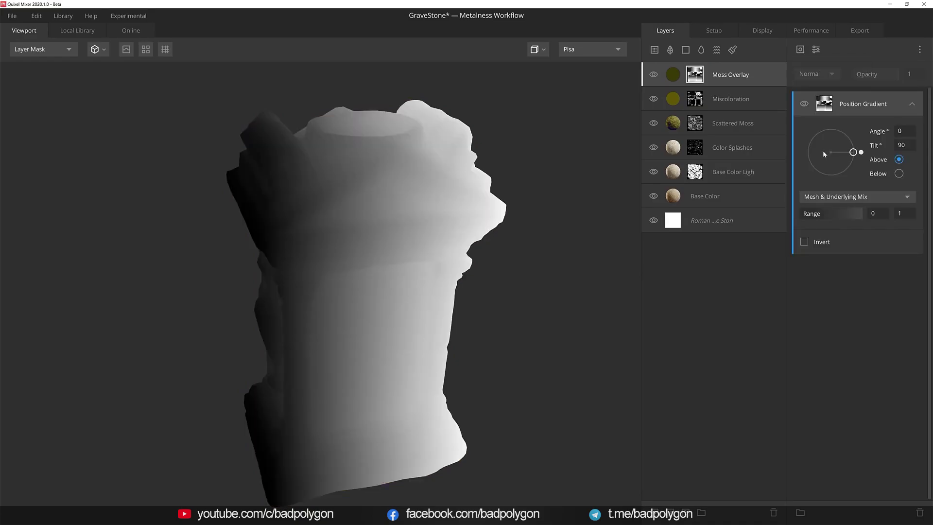
pyautogui.moveTo(853, 152); pyautogui.dragTo(831, 152)
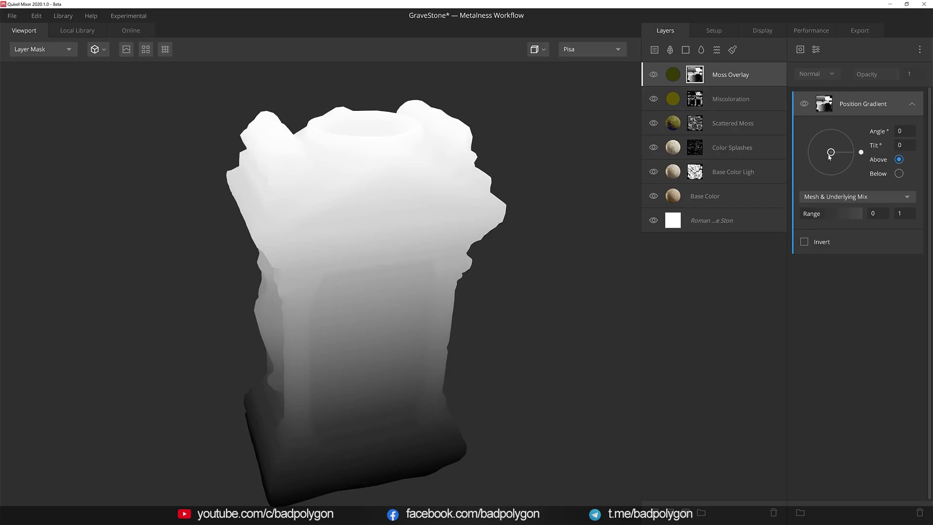
pyautogui.click(899, 174)
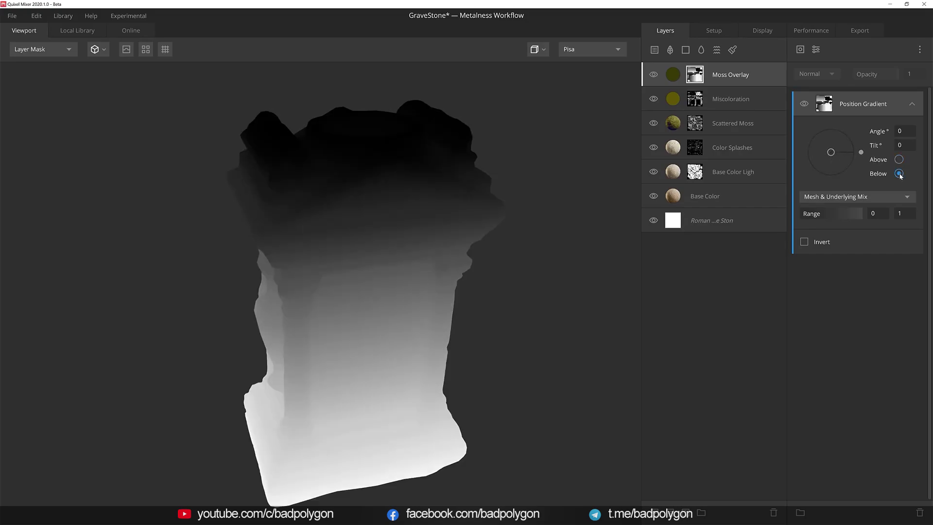
pyautogui.click(900, 160)
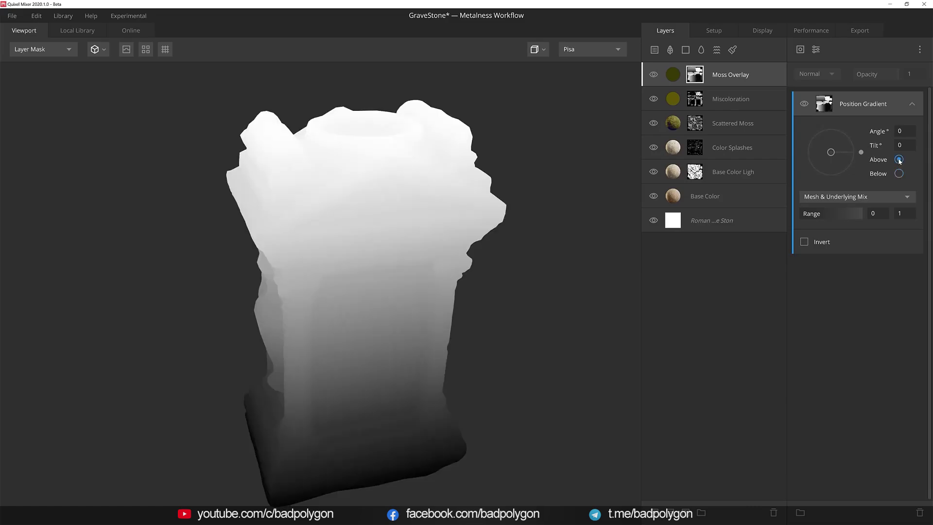
pyautogui.click(805, 241)
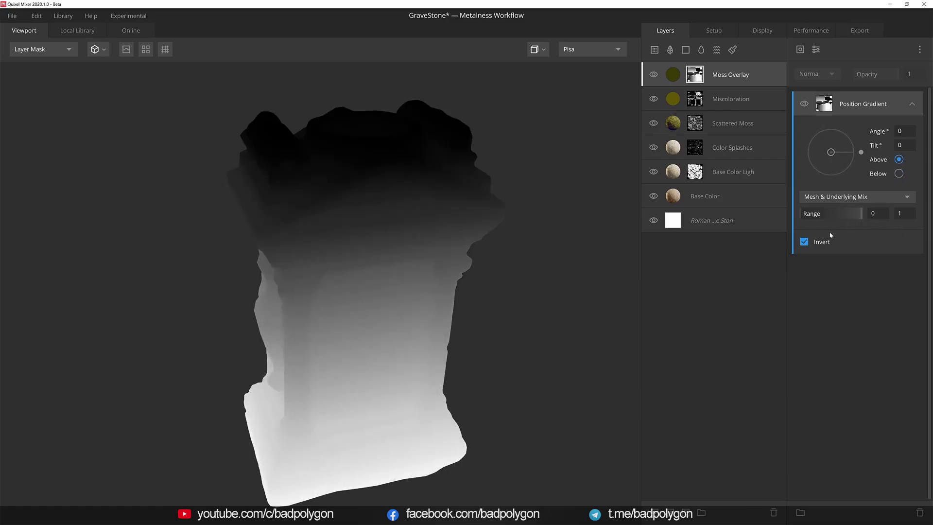
pyautogui.click(801, 49)
pyautogui.moveTo(806, 93)
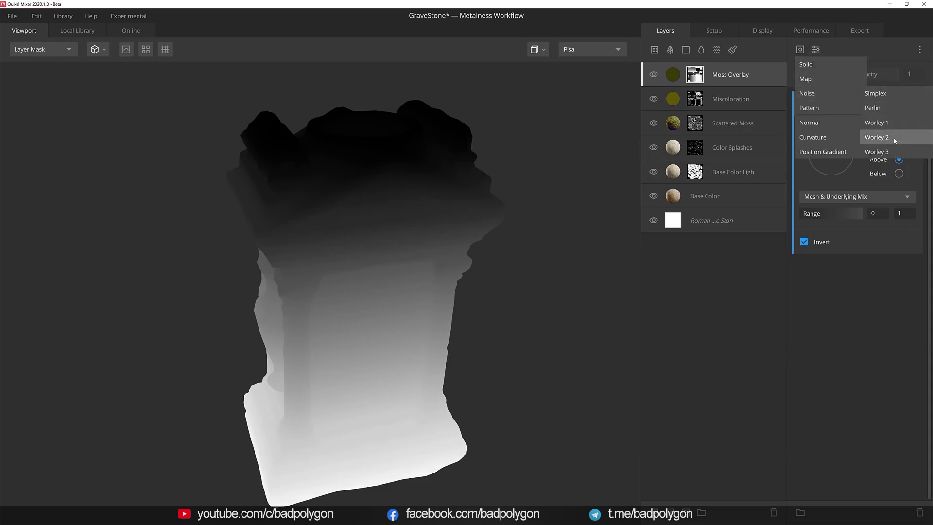
# Add inverted Worley 2 noise (seed -48, amplitude 1.519, 3 octaves) with Add blend.
pyautogui.click(877, 137)
pyautogui.moveTo(834, 159)
pyautogui.mouseDown()
pyautogui.moveTo(815, 175)
pyautogui.moveTo(870, 193)
pyautogui.mouseUp()
pyautogui.moveTo(801, 217); pyautogui.dragTo(821, 218)
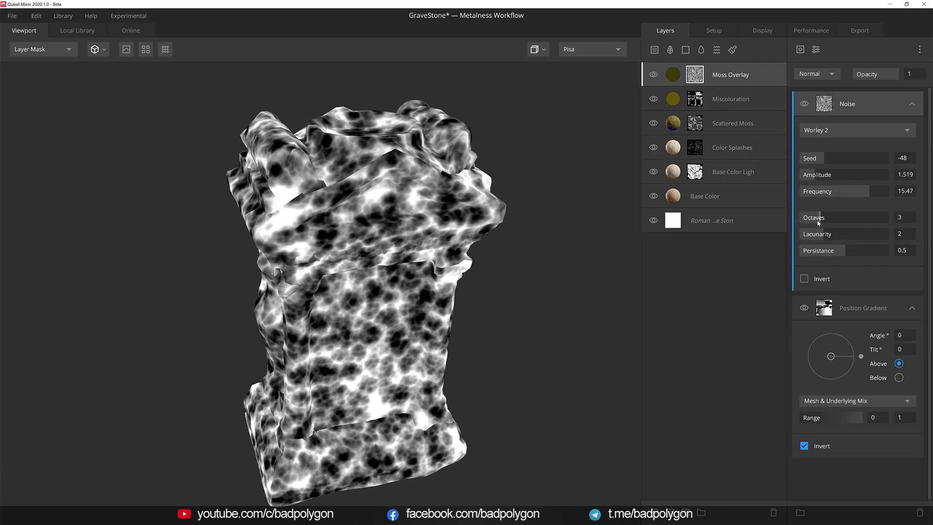
pyautogui.click(805, 280)
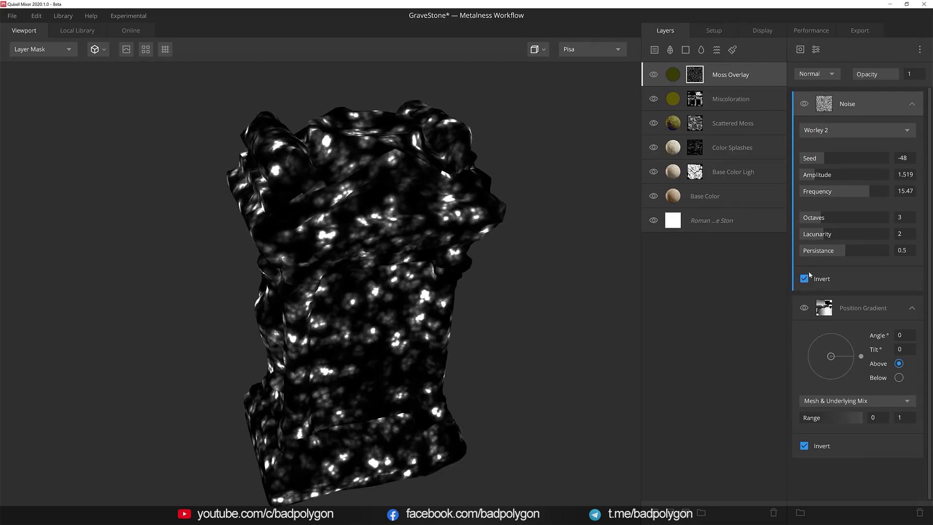
pyautogui.click(816, 74)
pyautogui.click(821, 103)
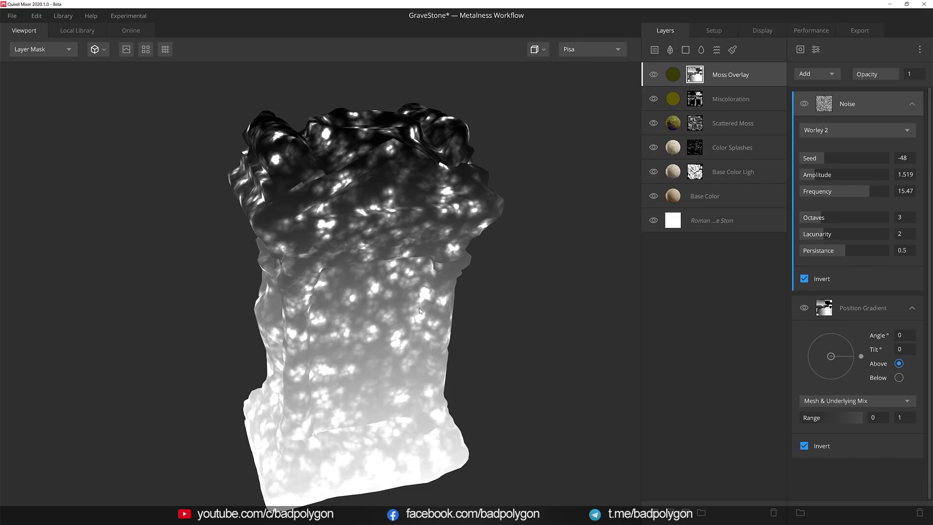
# Return to the textured view, inspect the moss from several angles, and save the project.
pyautogui.press('1')
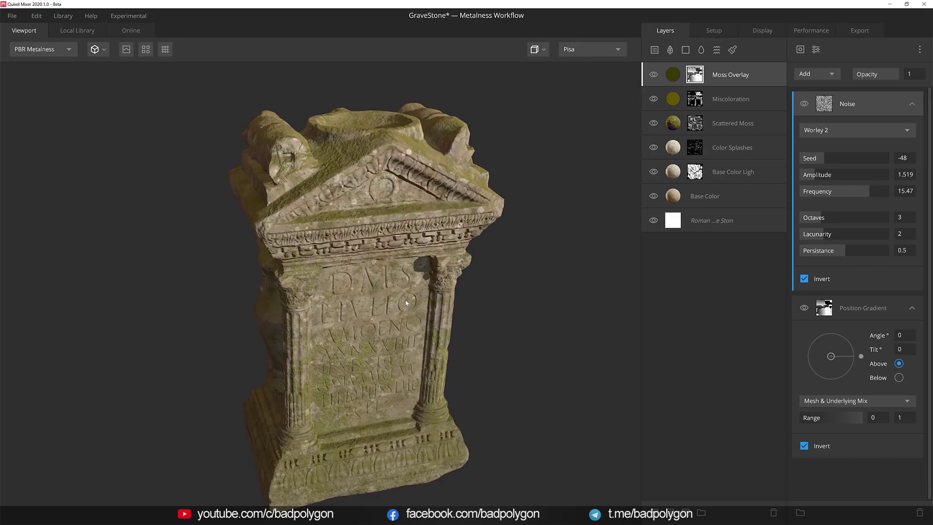
pyautogui.scroll(3, 401, 311)
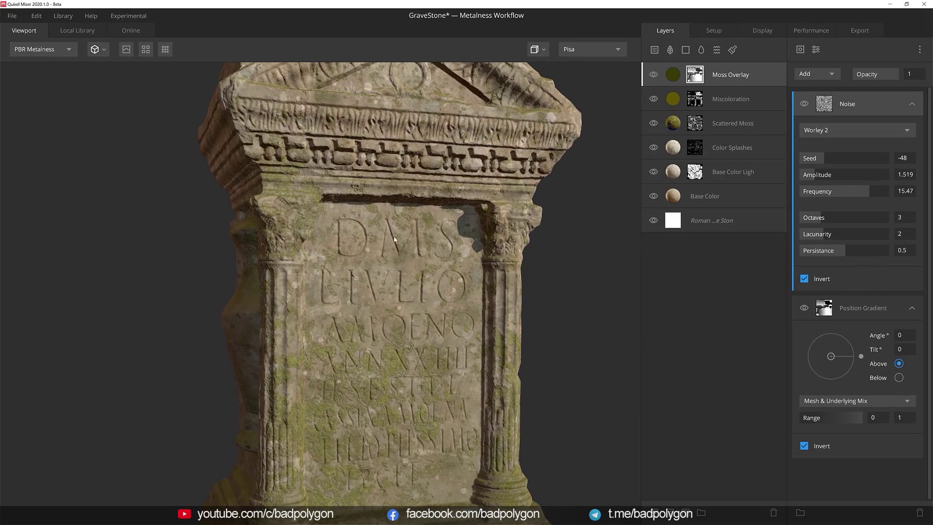
pyautogui.scroll(-3, 383, 279)
pyautogui.moveTo(384, 279); pyautogui.dragTo(620, 139)
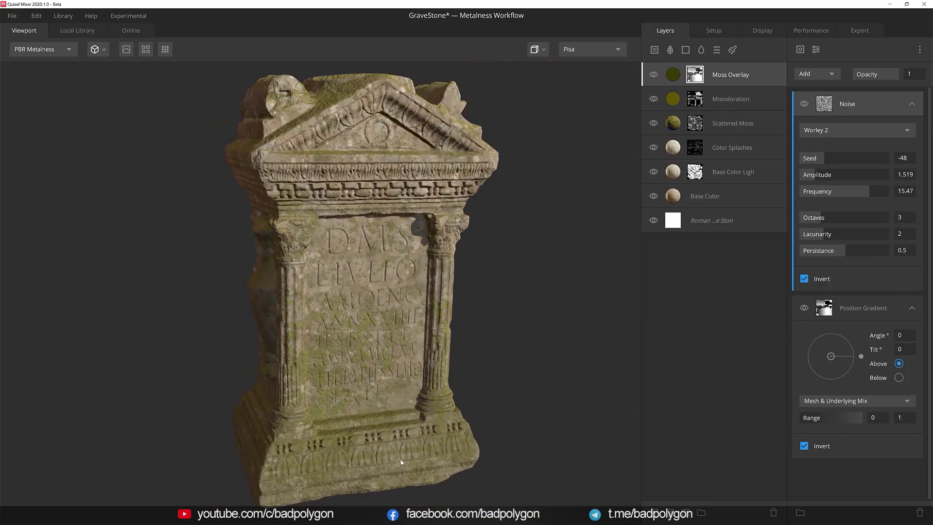
pyautogui.click(644, 83)
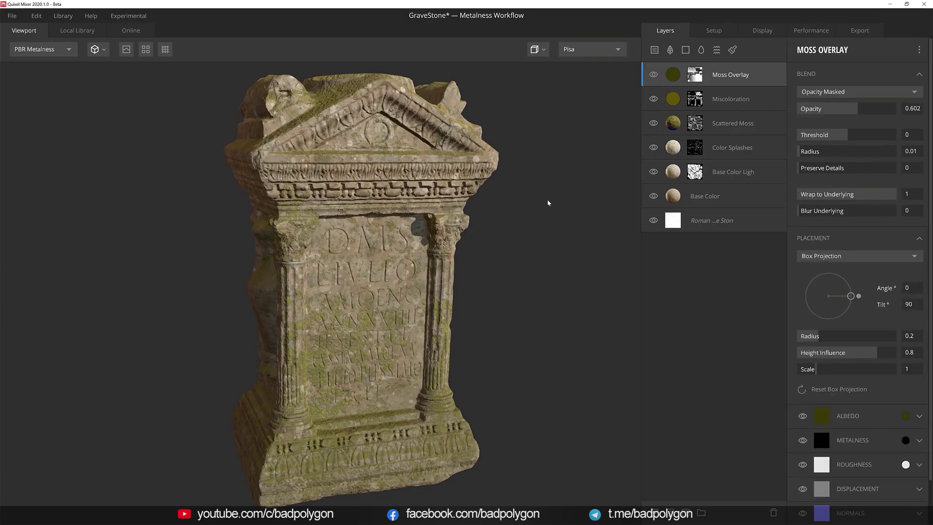
pyautogui.moveTo(548, 203); pyautogui.dragTo(464, 285)
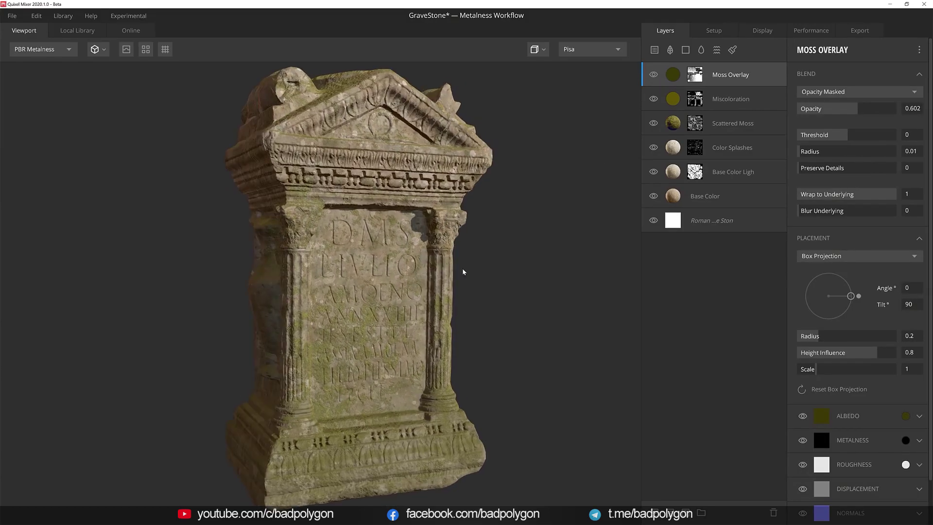
pyautogui.moveTo(418, 314); pyautogui.dragTo(429, 305)
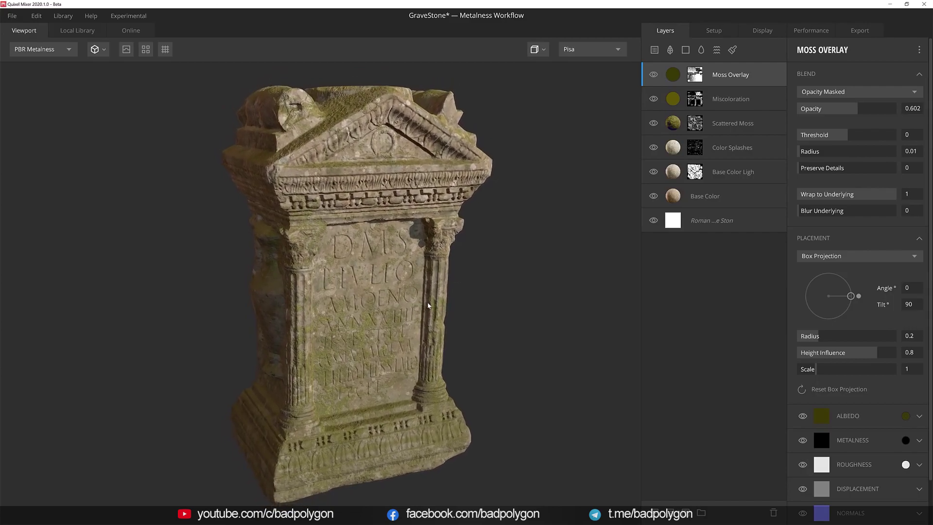
pyautogui.hotkey('ctrl', 's')
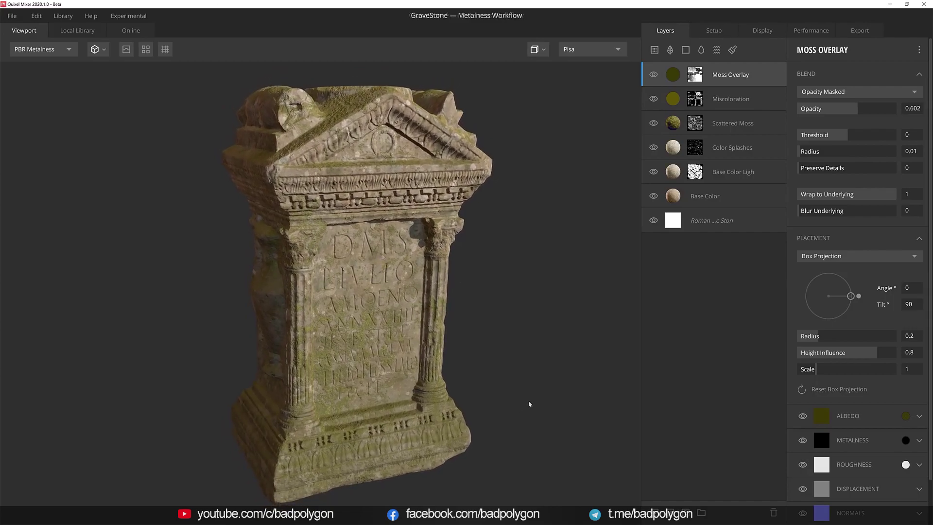
pyautogui.click(686, 50)
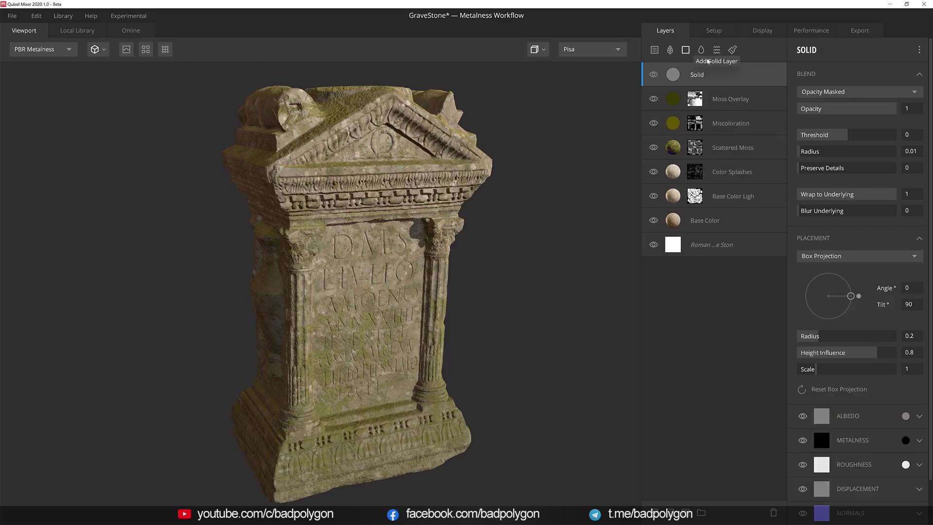
# Rename the new layer Edge Highlights.
pyautogui.doubleClick(697, 74)
pyautogui.write('Edge H')
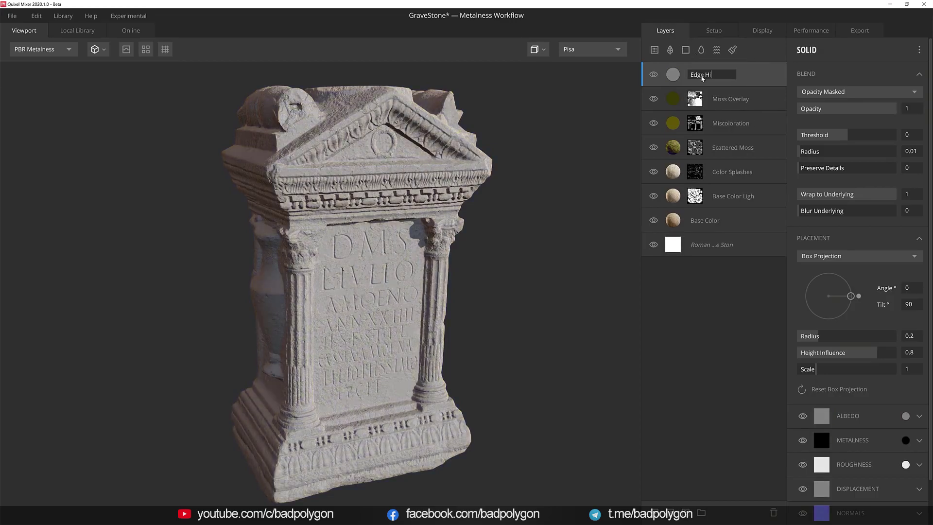
pyautogui.write('ighlights')
pyautogui.press('Return')
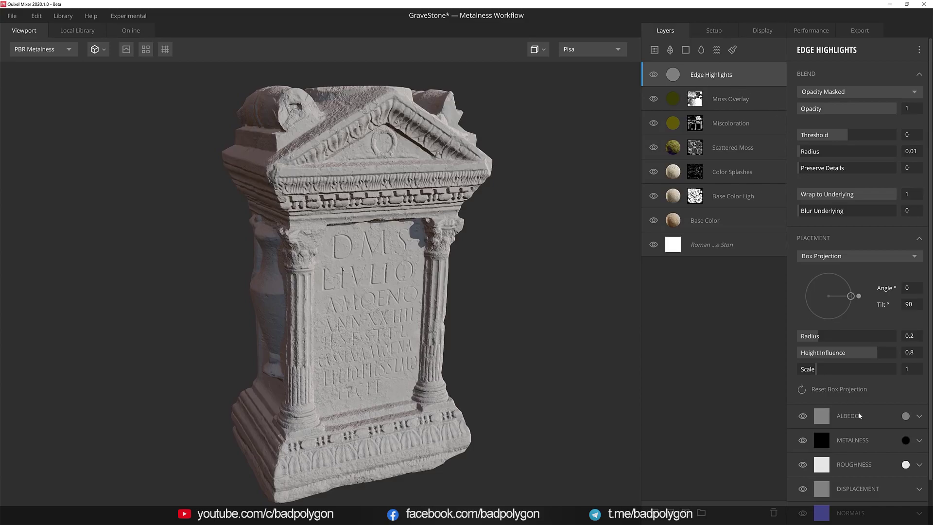
# Set Edge Highlights' albedo blend to Add, opacity about 0.356, and add a mask.
pyautogui.click(921, 416)
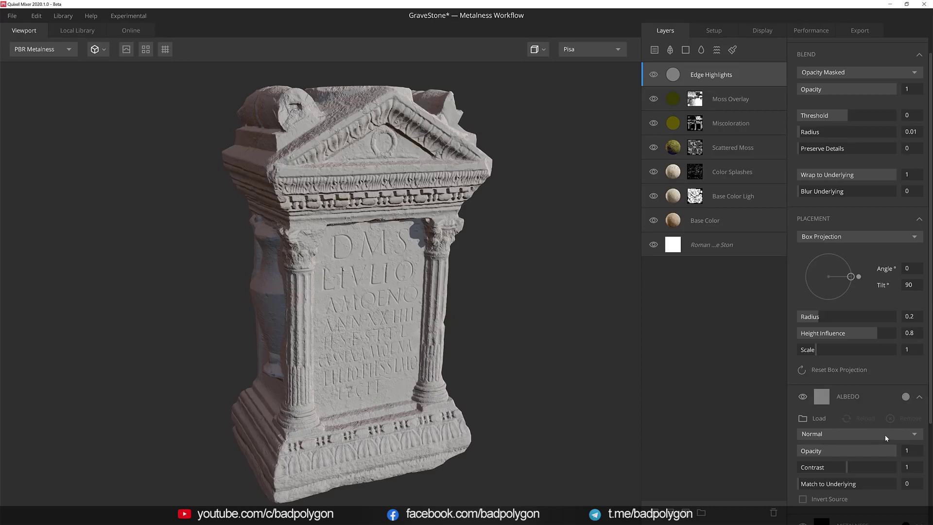
pyautogui.click(885, 435)
pyautogui.click(845, 288)
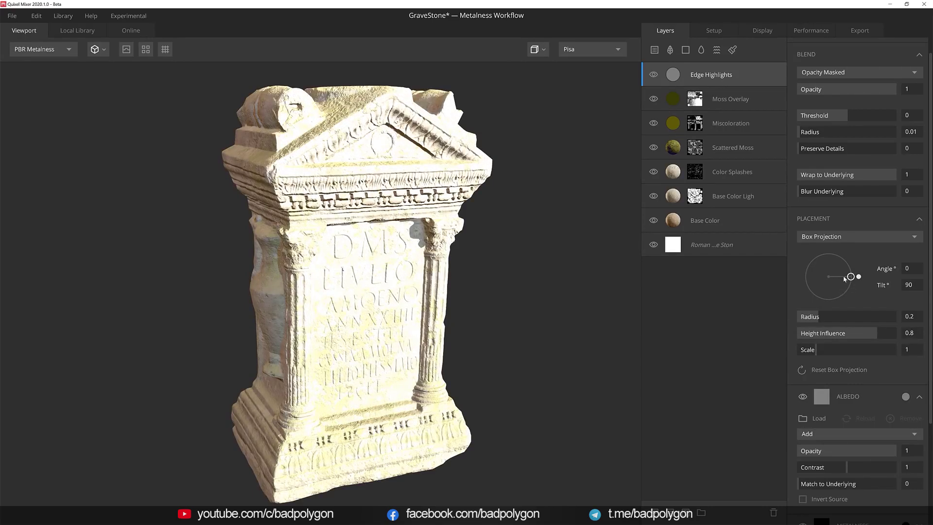
pyautogui.moveTo(883, 89); pyautogui.dragTo(834, 88)
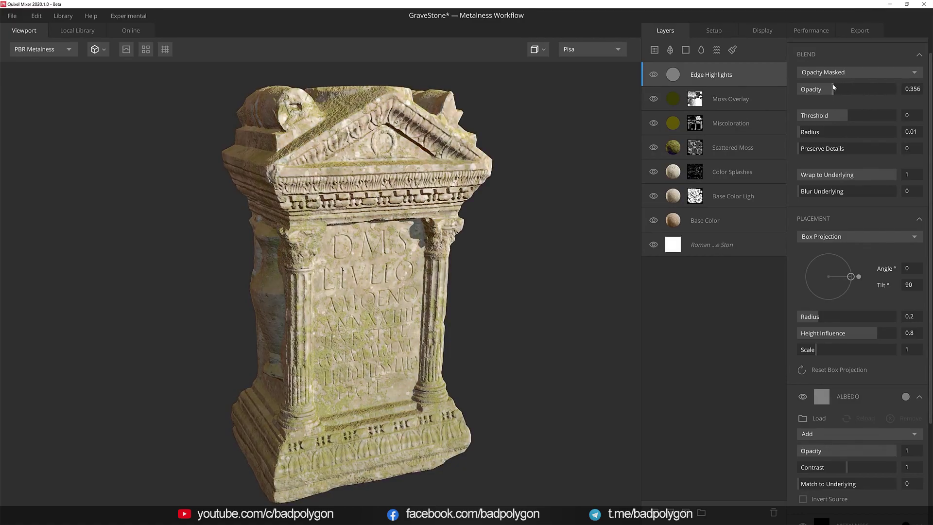
pyautogui.click(686, 513)
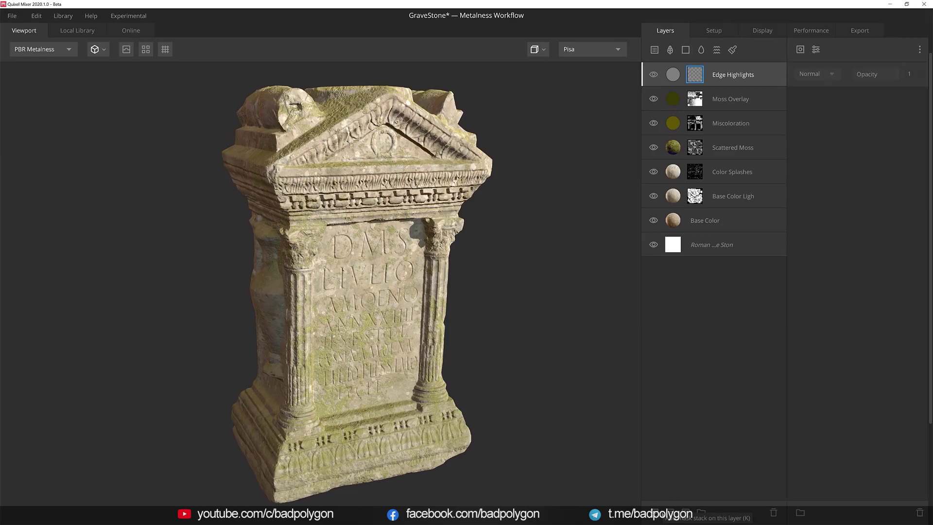
# Mask Edge Highlights with Curvature at levels 0.579–1.
pyautogui.click(800, 49)
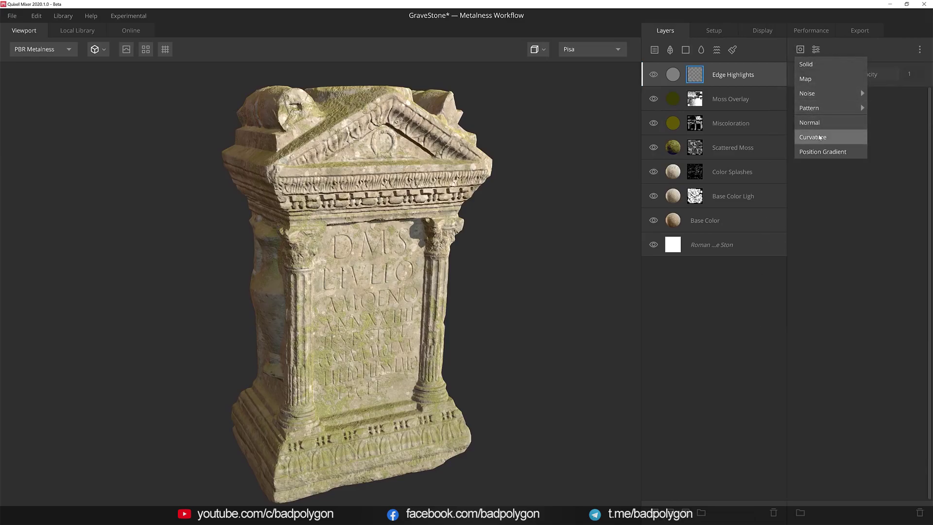
pyautogui.click(817, 135)
pyautogui.press('m')
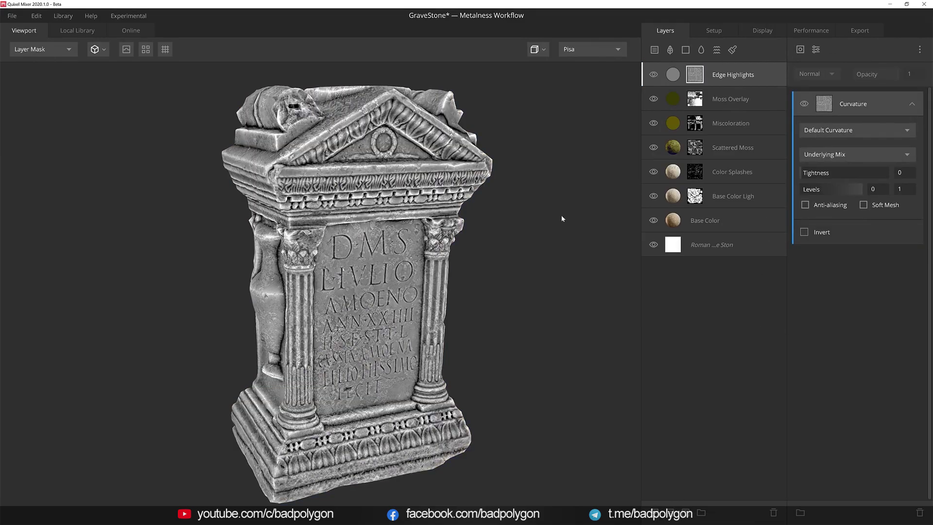
pyautogui.moveTo(801, 189)
pyautogui.mouseDown()
pyautogui.moveTo(848, 189)
pyautogui.moveTo(831, 191)
pyautogui.mouseUp()
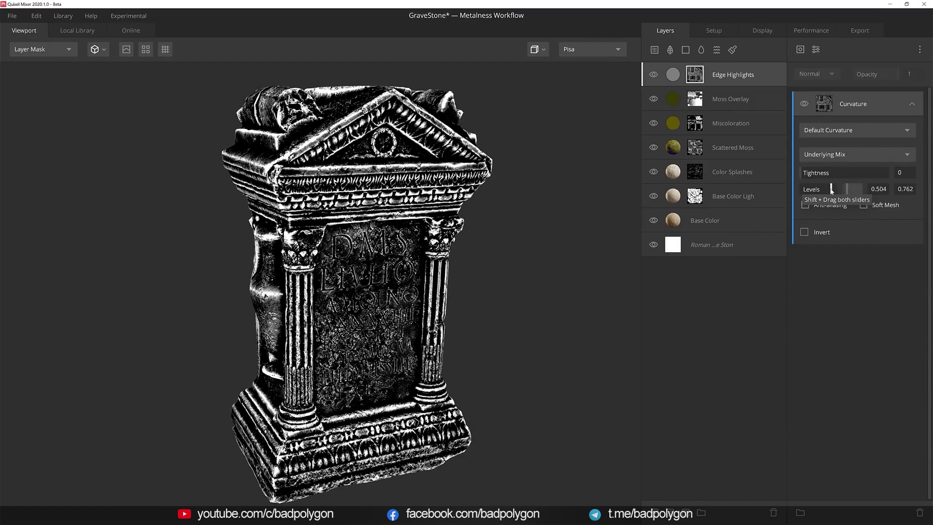
pyautogui.moveTo(831, 191); pyautogui.dragTo(863, 190)
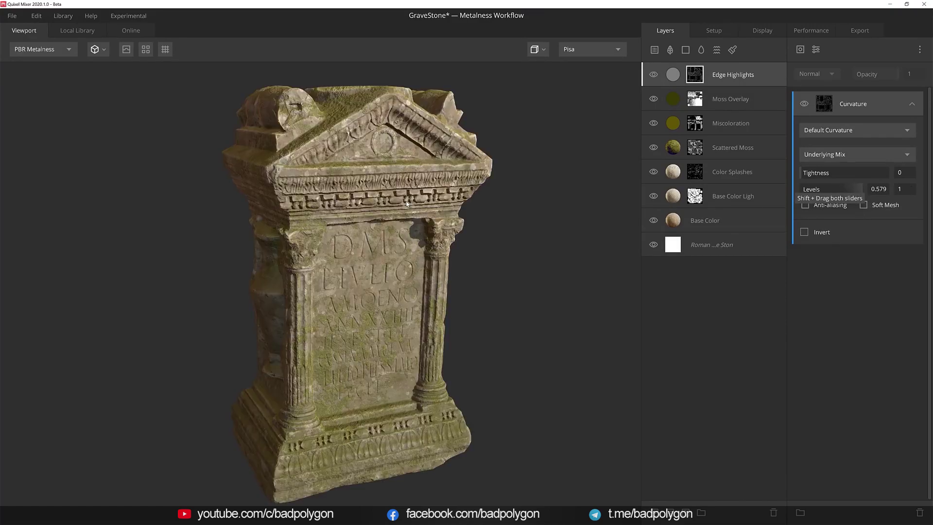
pyautogui.moveTo(409, 203); pyautogui.dragTo(414, 211)
# Toggle Edge Highlights off and on to compare, then add a new solid layer.
pyautogui.scroll(5, 419, 289)
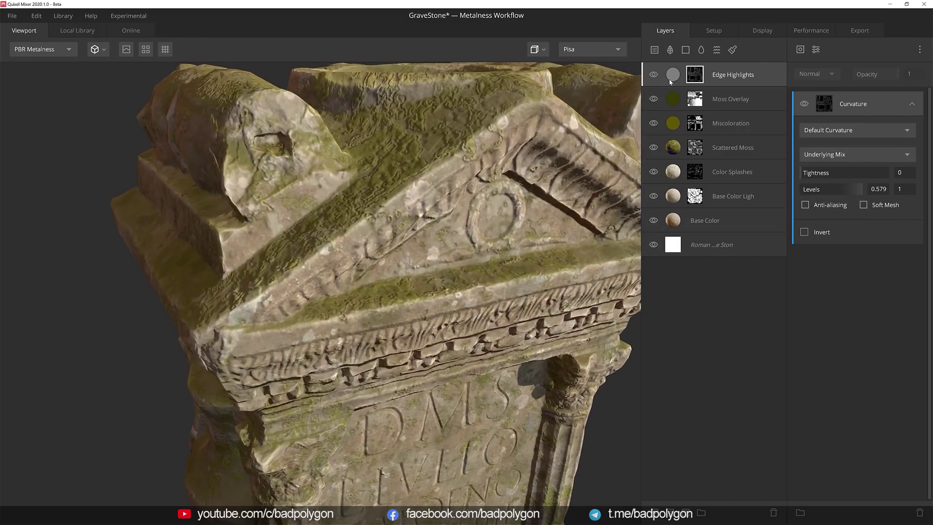
pyautogui.click(656, 78)
pyautogui.scroll(-5, 586, 161)
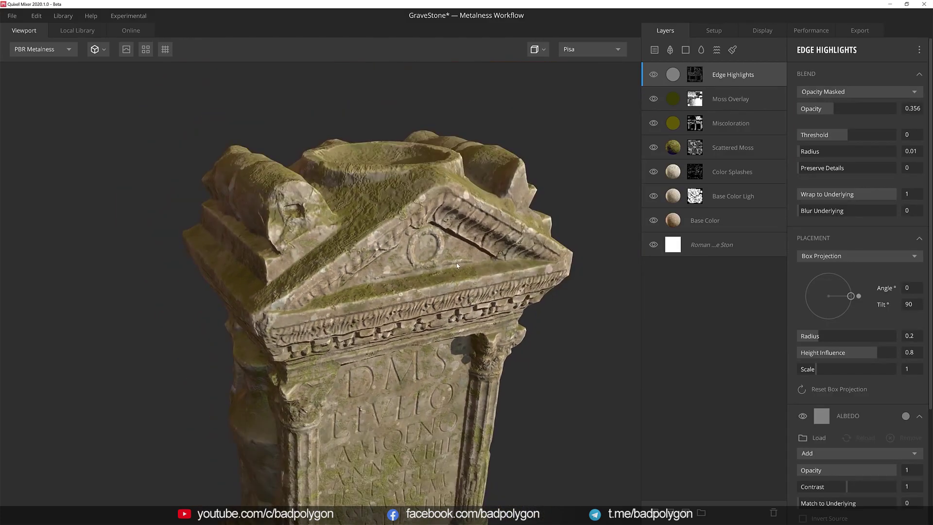
pyautogui.scroll(-3, 444, 238)
pyautogui.click(653, 75)
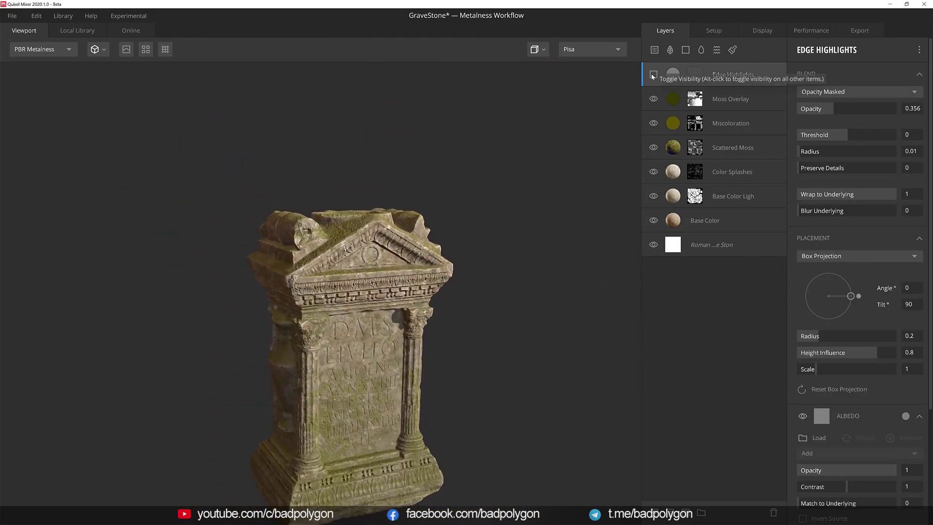
pyautogui.click(653, 75)
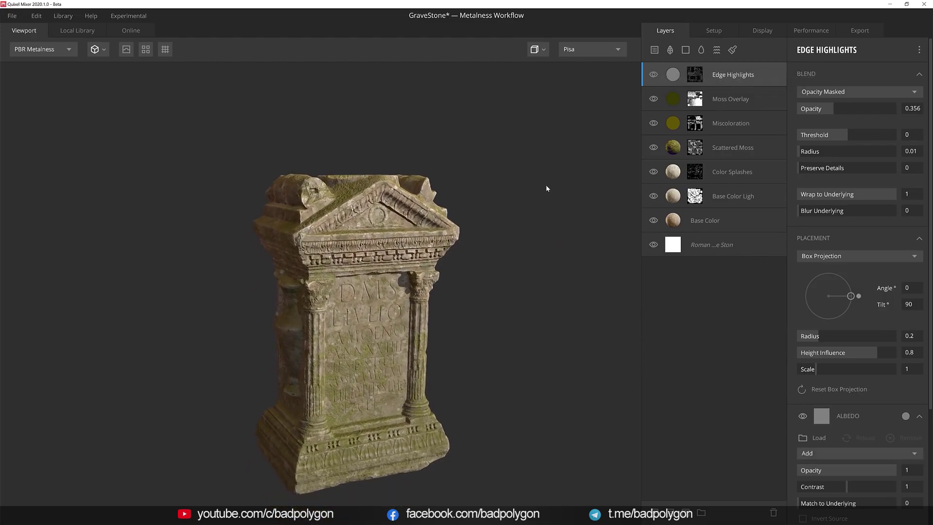
pyautogui.scroll(2, 542, 195)
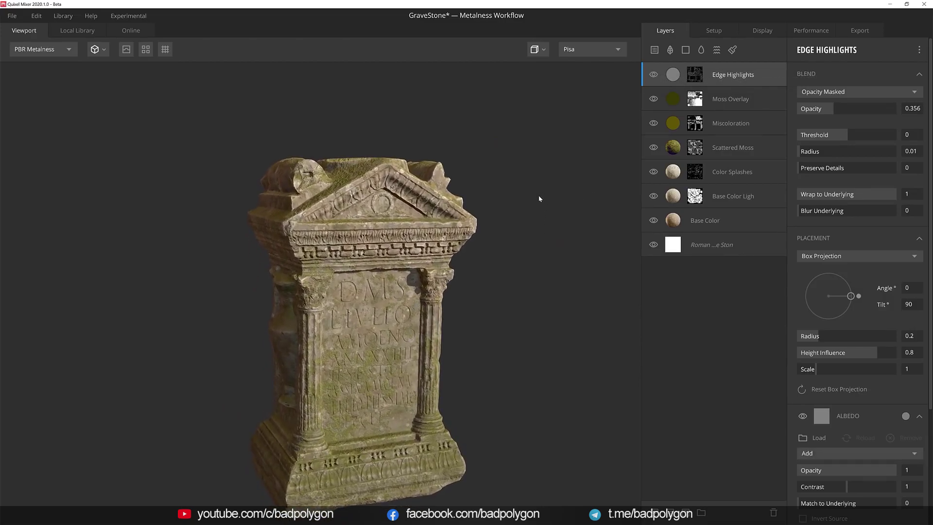
pyautogui.click(686, 50)
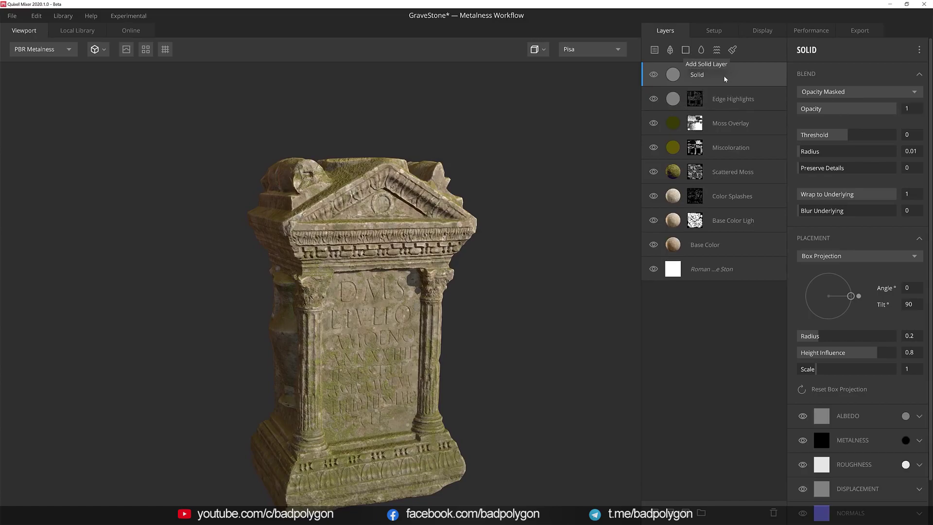
# Make the new layer Cavities with Multiply albedo, 0.649 opacity, and a mask.
pyautogui.doubleClick(700, 74)
pyautogui.write('Cavities')
pyautogui.press('Return')
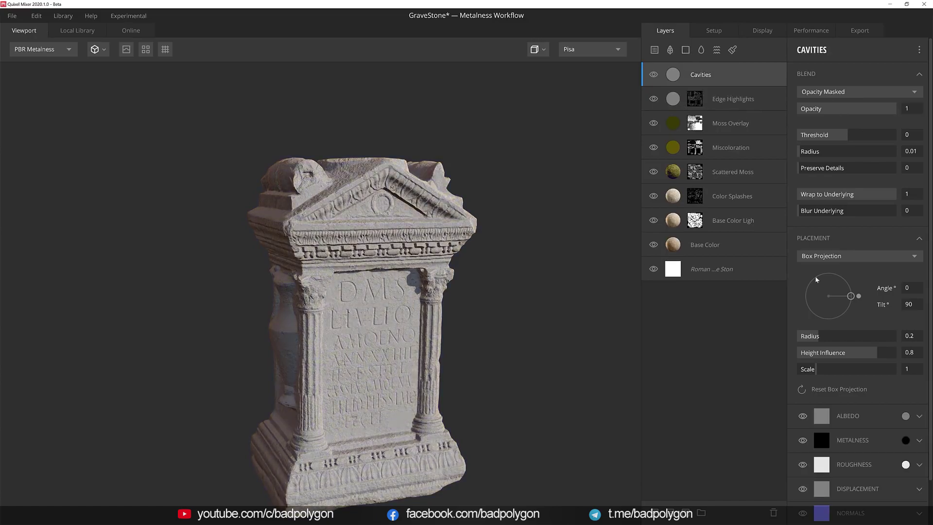
pyautogui.scroll(-1, 817, 280)
pyautogui.click(920, 398)
pyautogui.click(867, 434)
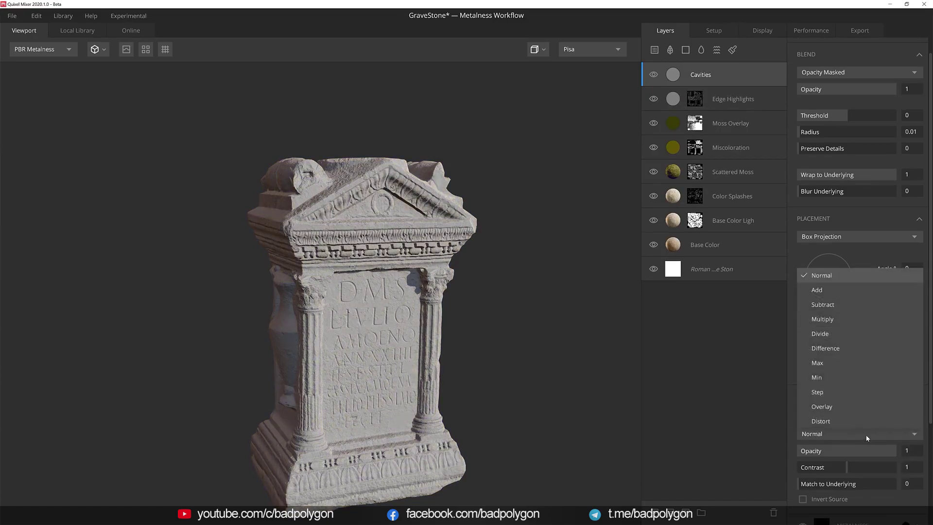
pyautogui.click(845, 319)
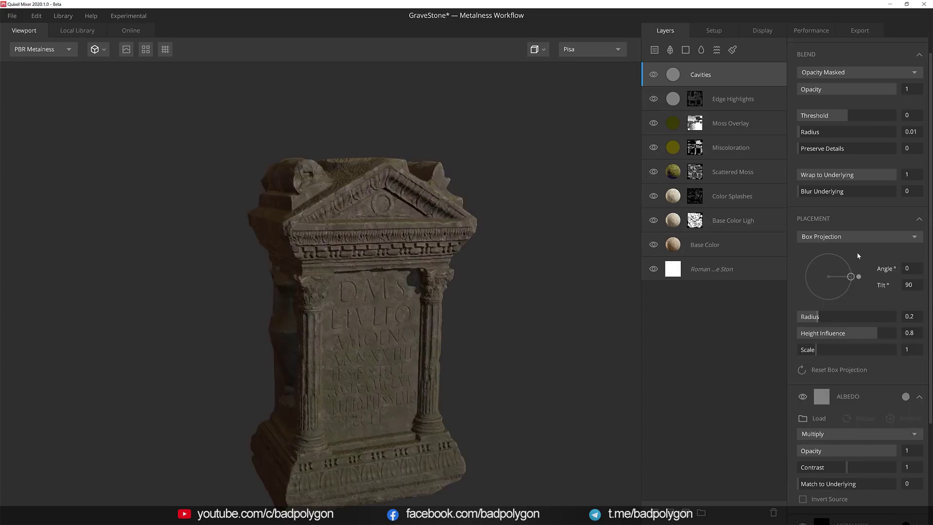
pyautogui.moveTo(889, 89); pyautogui.dragTo(862, 89)
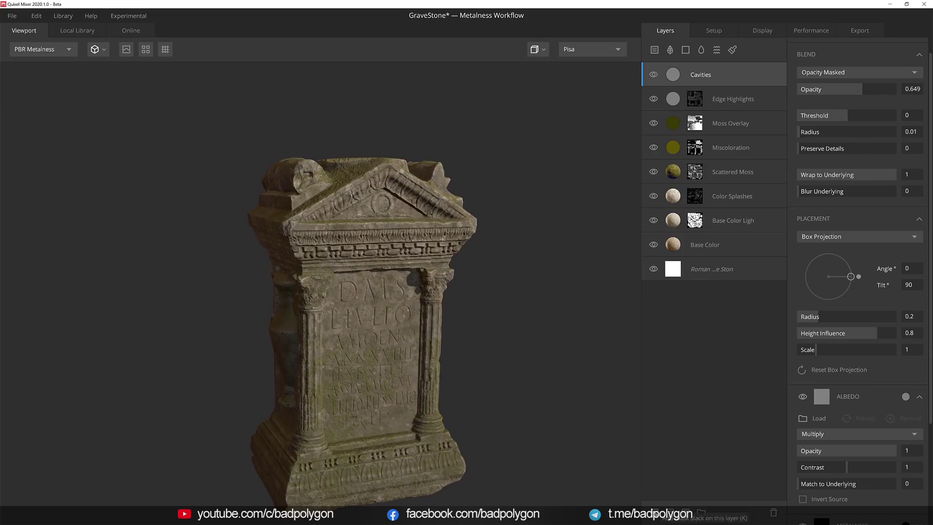
pyautogui.click(686, 513)
# Mask Cavities with Cavities Only curvature at levels 0–0.226.
pyautogui.click(800, 49)
pyautogui.click(829, 137)
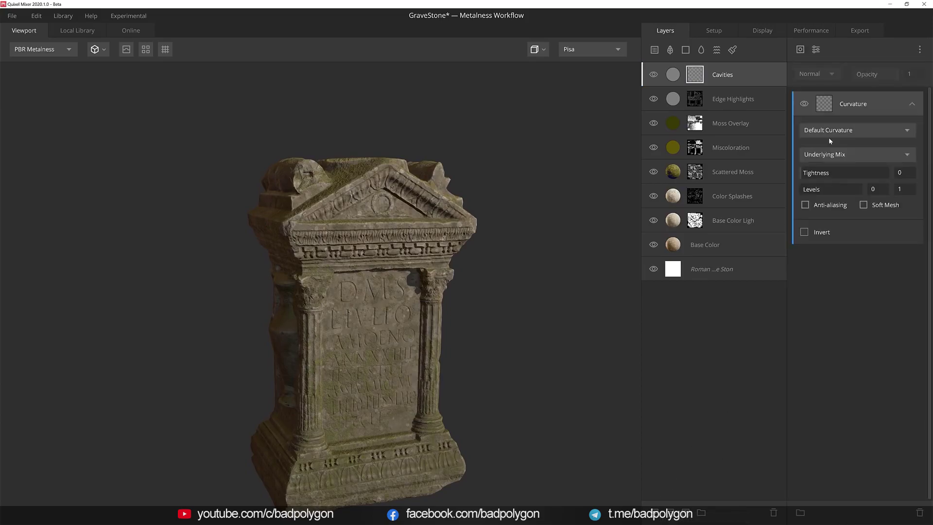
pyautogui.click(884, 130)
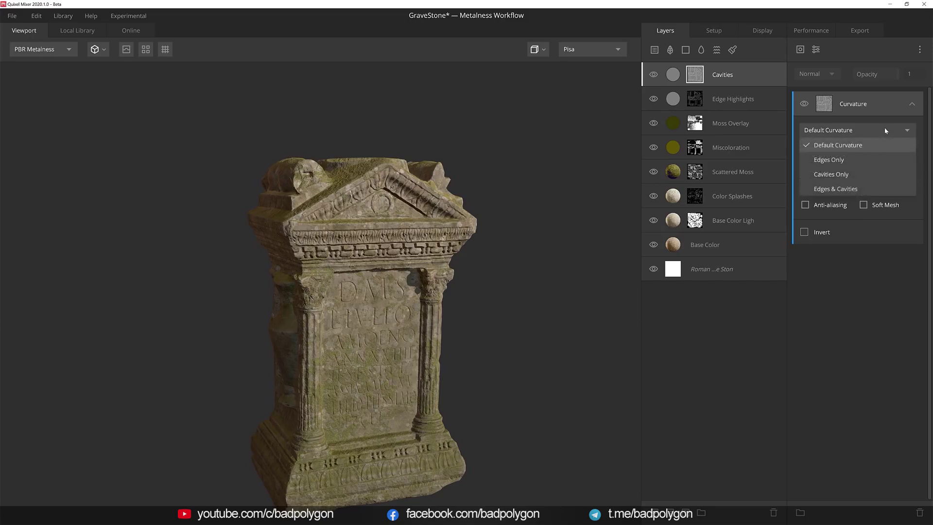
pyautogui.click(870, 174)
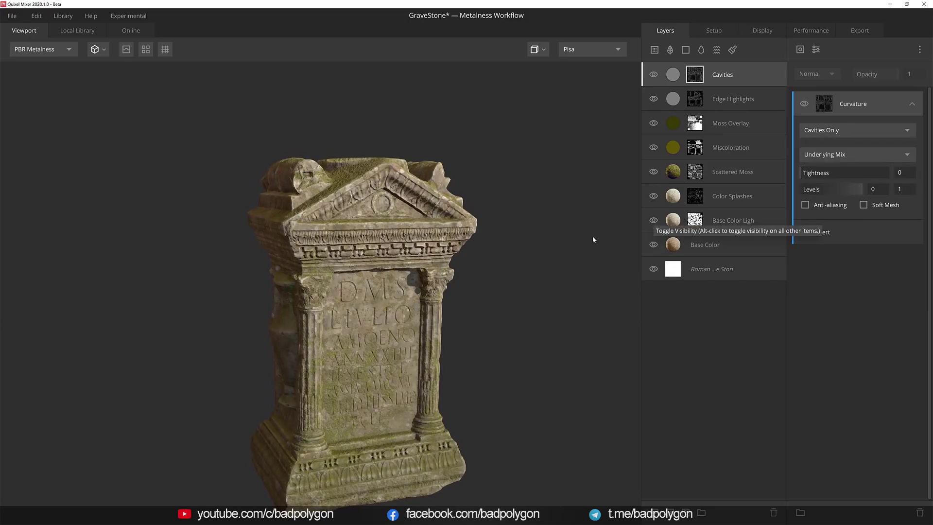
pyautogui.press('m')
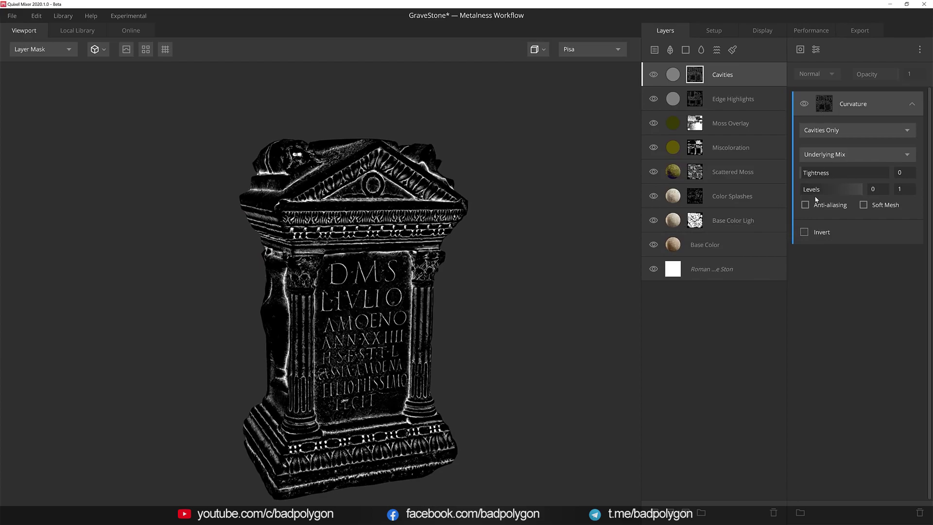
pyautogui.moveTo(817, 189)
pyautogui.mouseDown()
pyautogui.moveTo(848, 189)
pyautogui.moveTo(814, 188)
pyautogui.mouseUp()
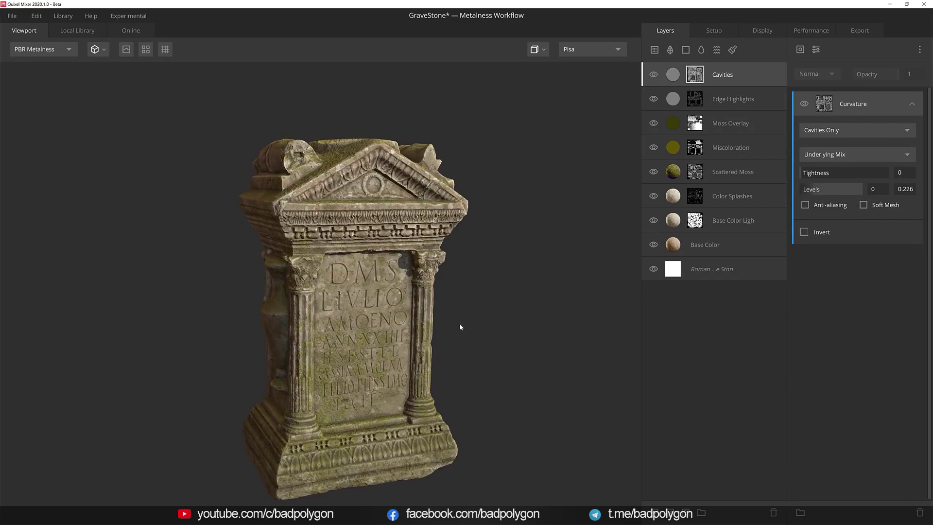
pyautogui.scroll(5, 461, 328)
pyautogui.click(654, 76)
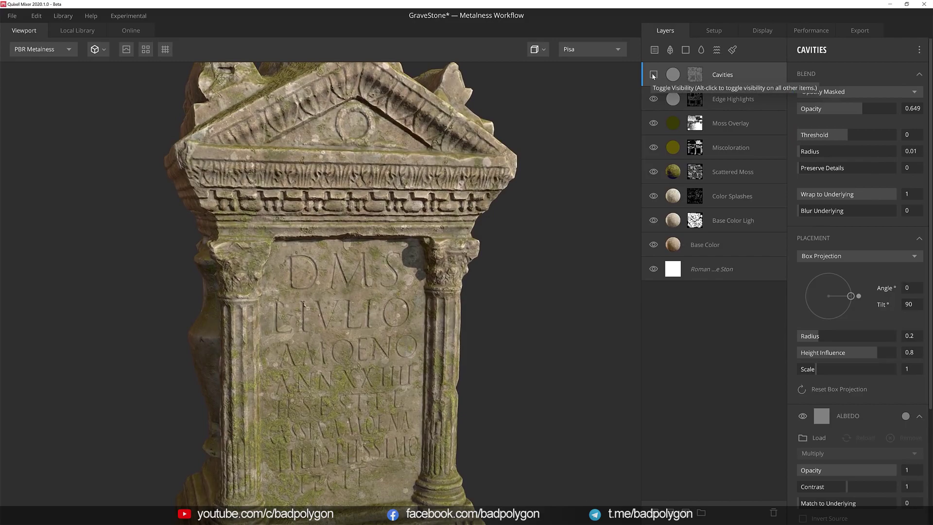
pyautogui.click(654, 75)
pyautogui.click(654, 74)
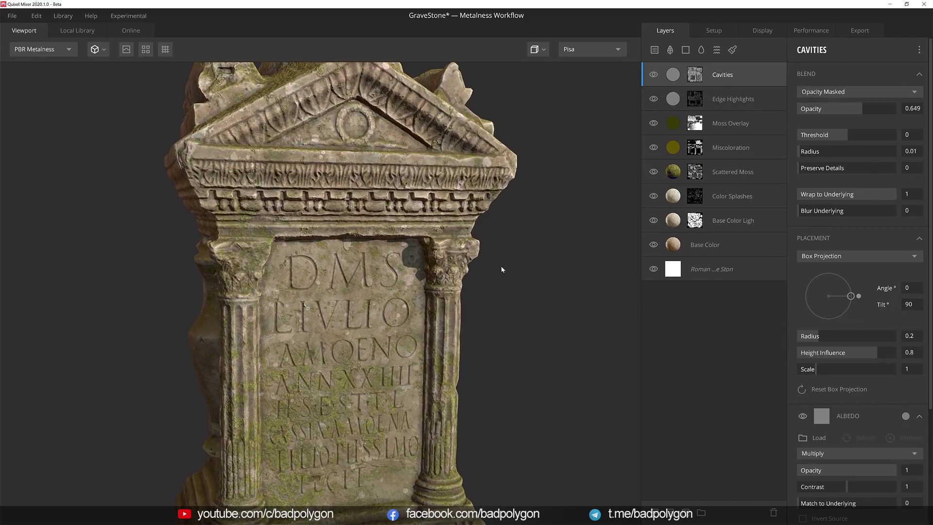
pyautogui.press('2')
pyautogui.moveTo(529, 326); pyautogui.dragTo(520, 316)
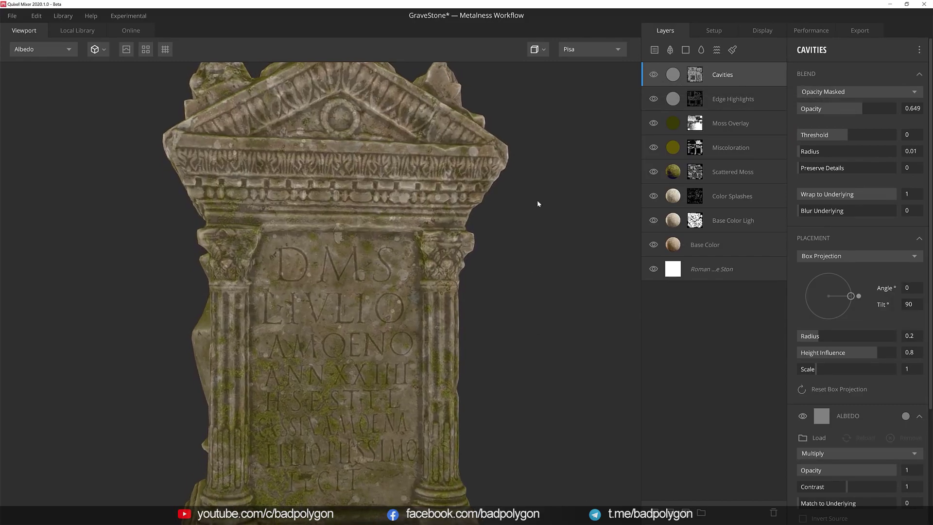
pyautogui.click(653, 75)
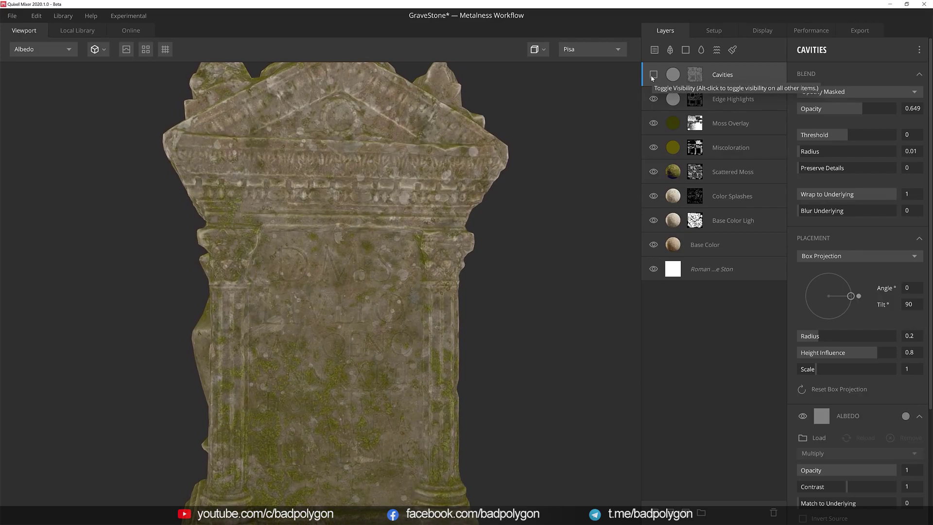
pyautogui.click(653, 75)
pyautogui.moveTo(468, 306)
pyautogui.mouseDown()
pyautogui.moveTo(467, 290)
pyautogui.moveTo(491, 262)
pyautogui.moveTo(486, 285)
pyautogui.mouseUp()
pyautogui.press('1')
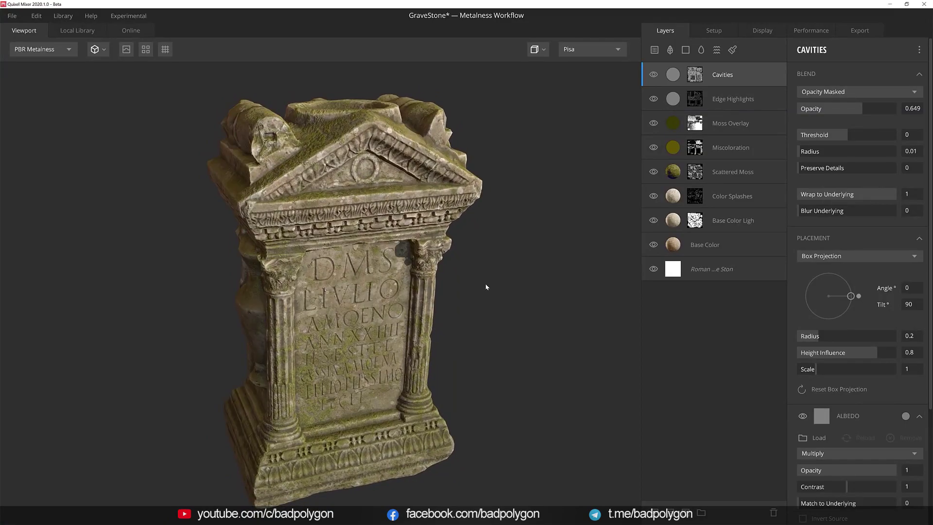